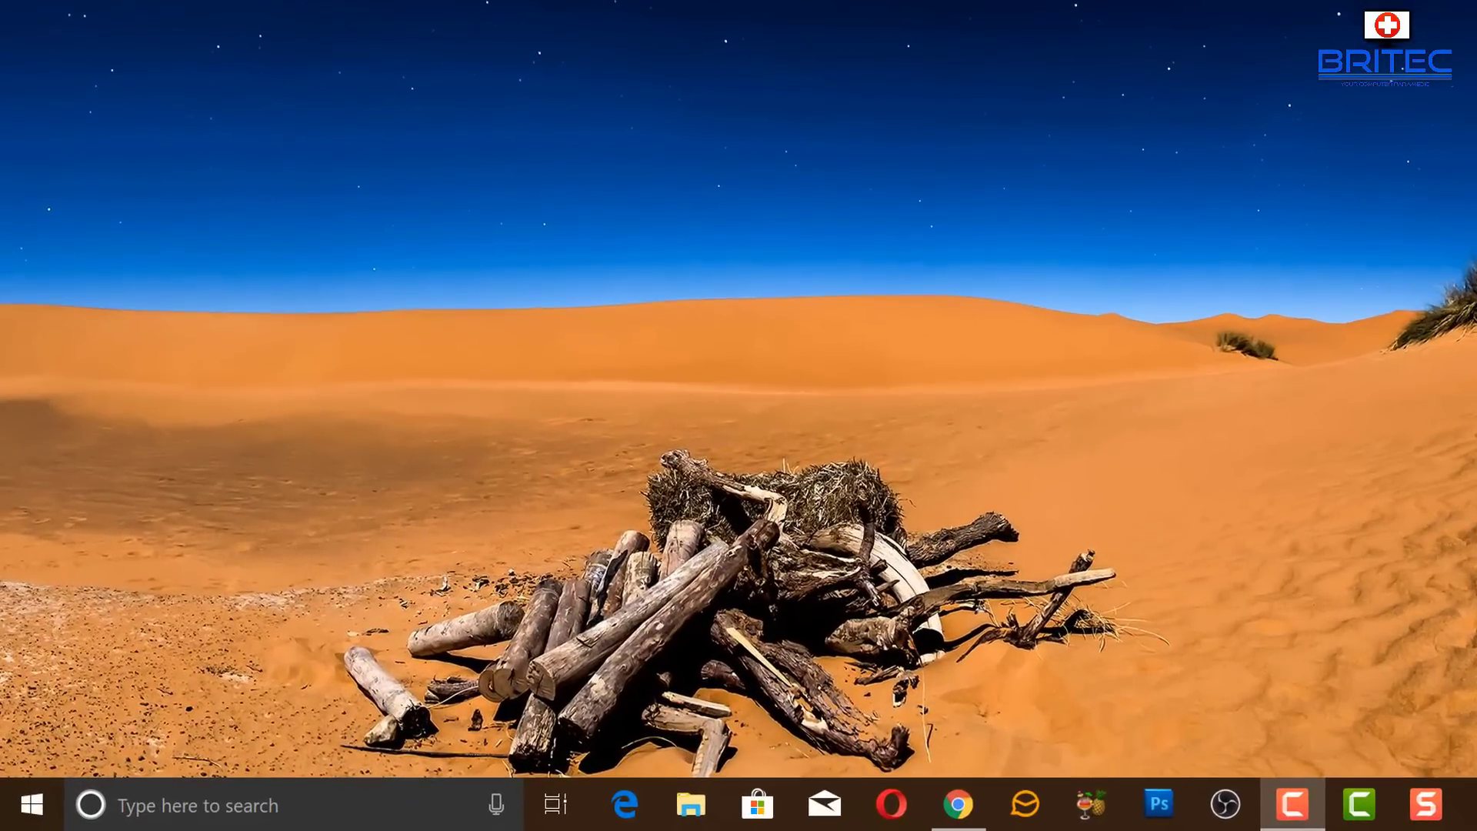
Search for 'backup' and open the More options page of Backup settings
{"action": "left_click", "coordinate": [153, 808]}
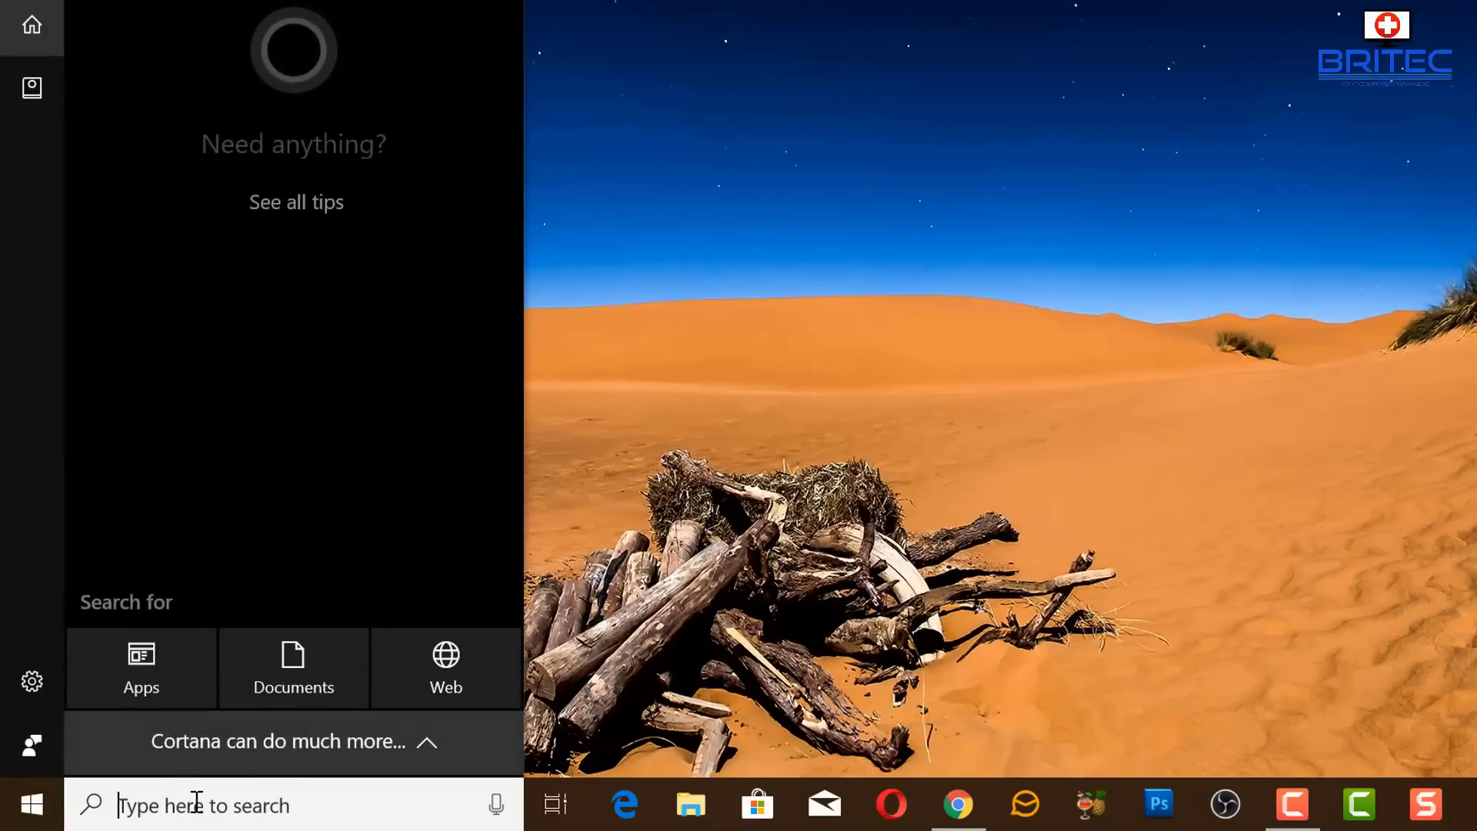
{"action": "type", "text": "back"}
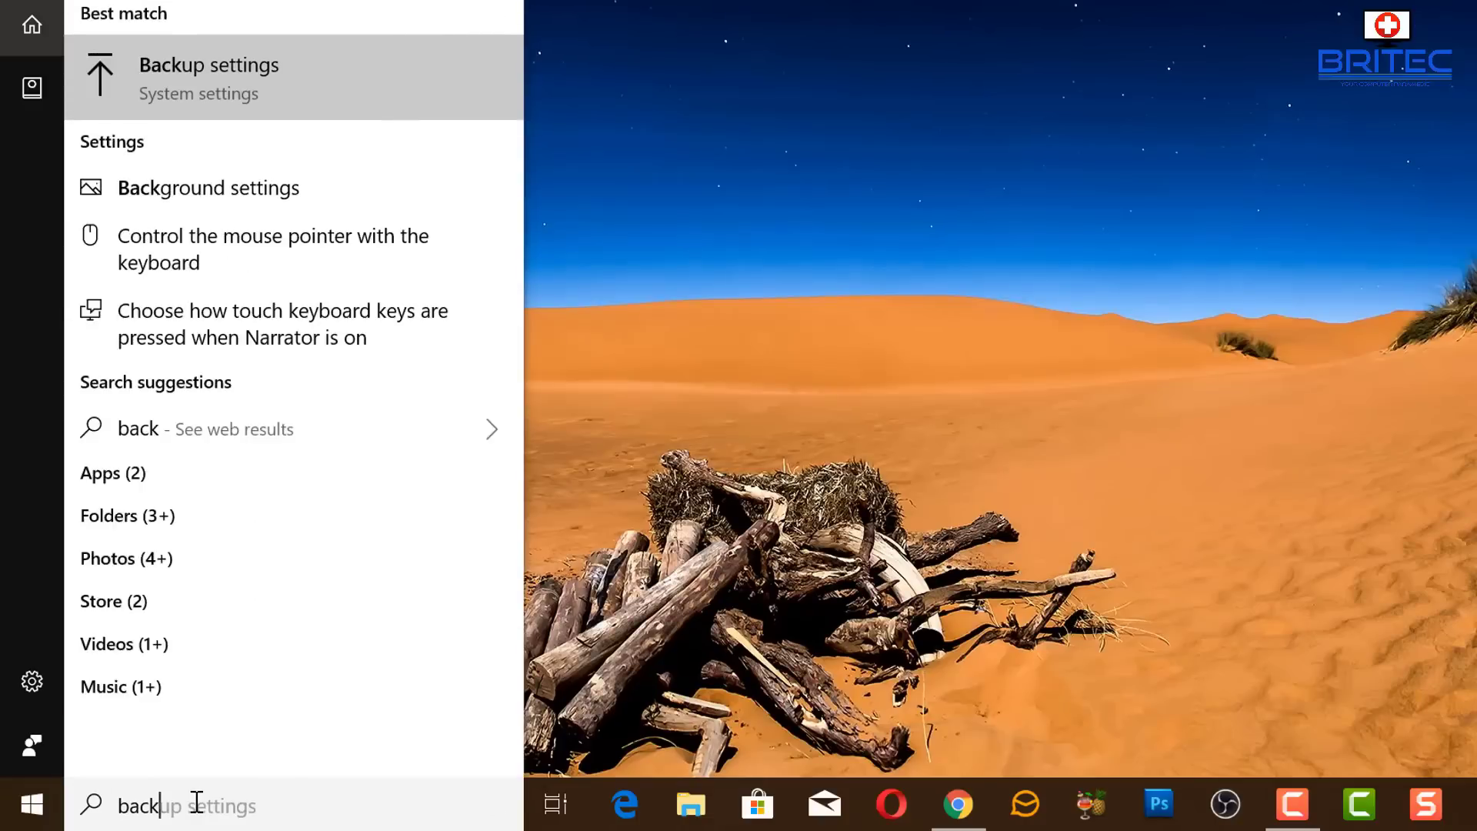
{"action": "type", "text": "up"}
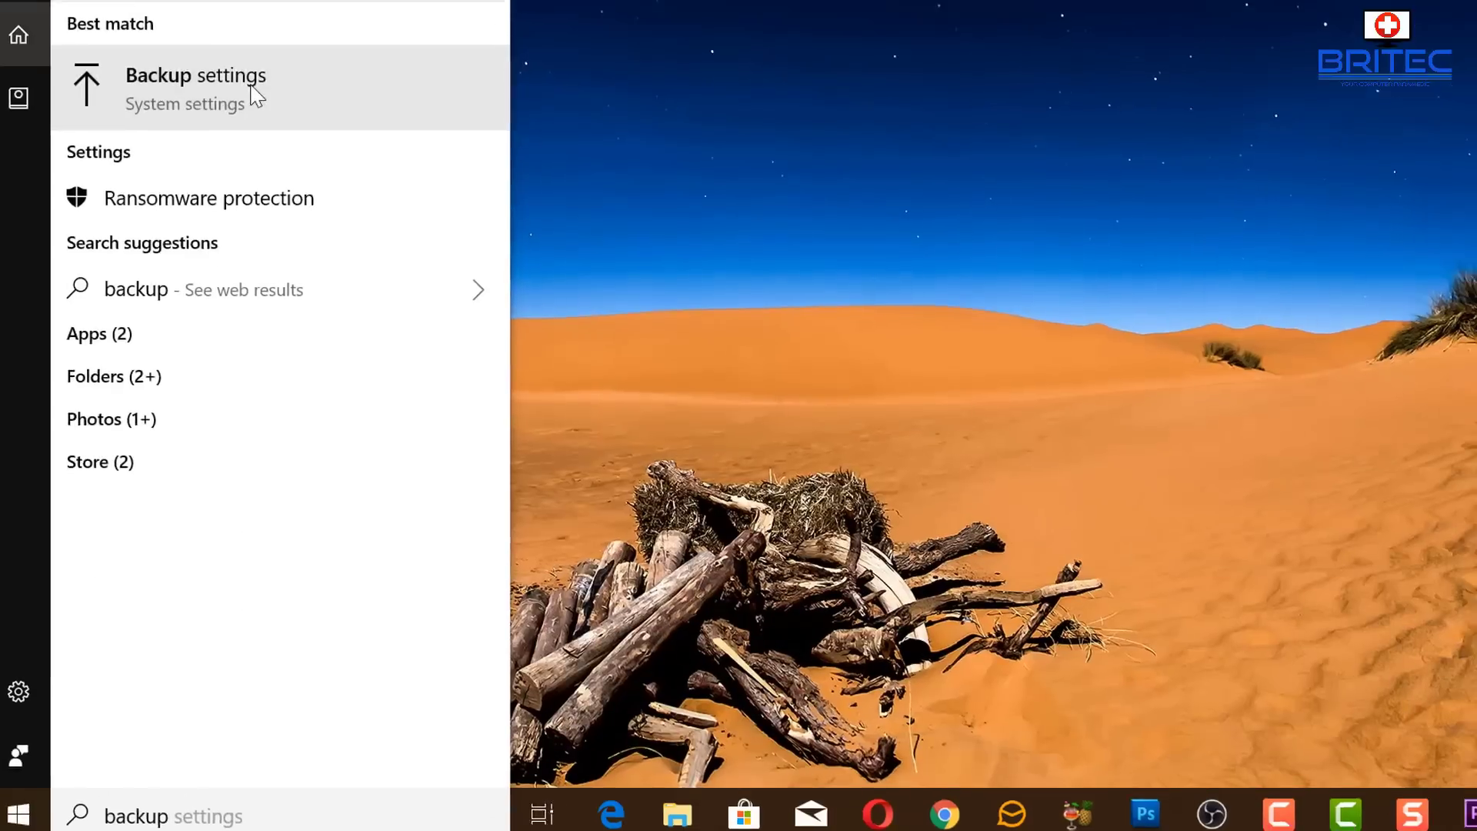
{"action": "left_click", "coordinate": [265, 85]}
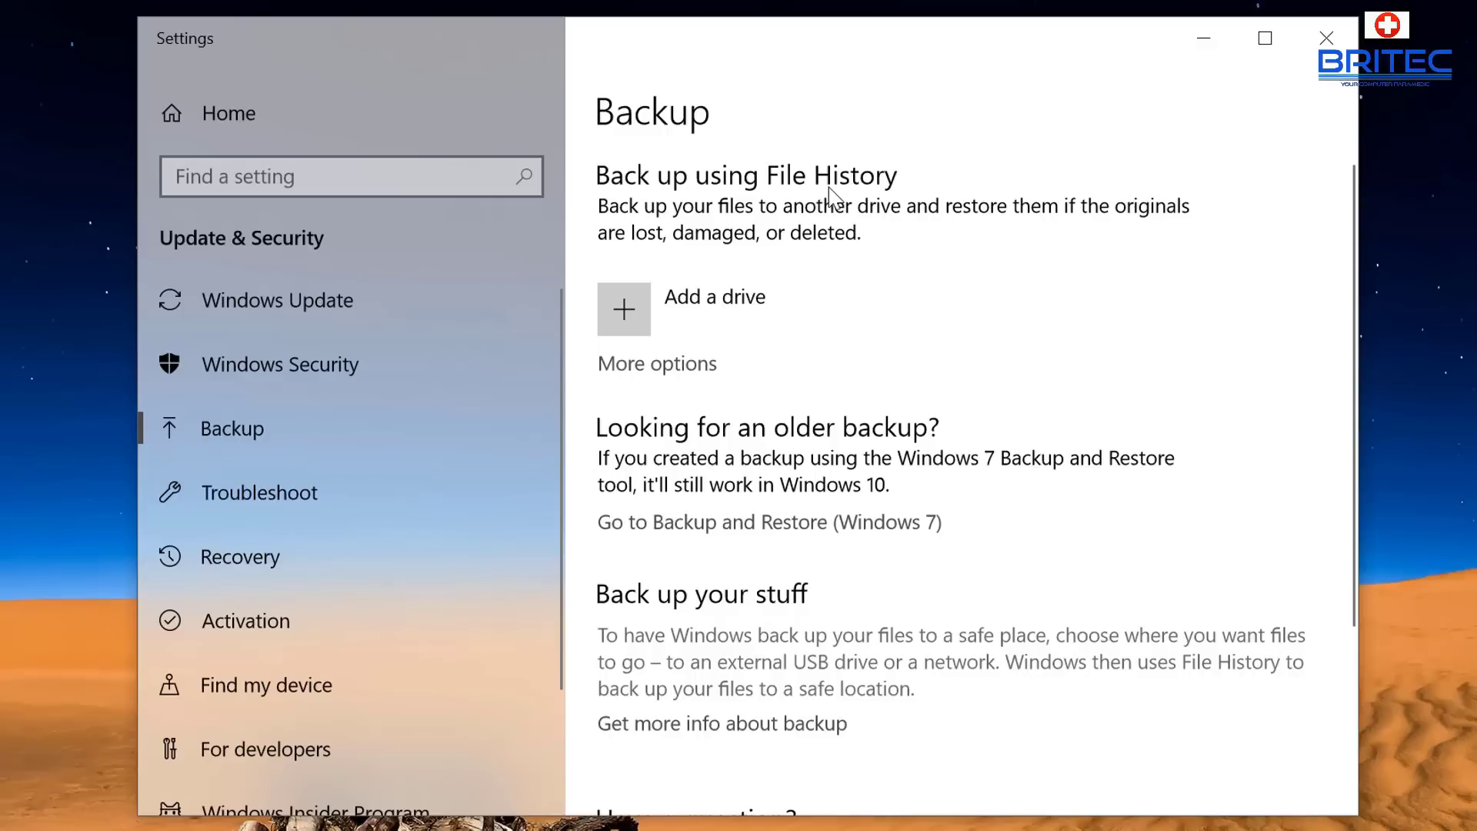
{"action": "left_click", "coordinate": [658, 370]}
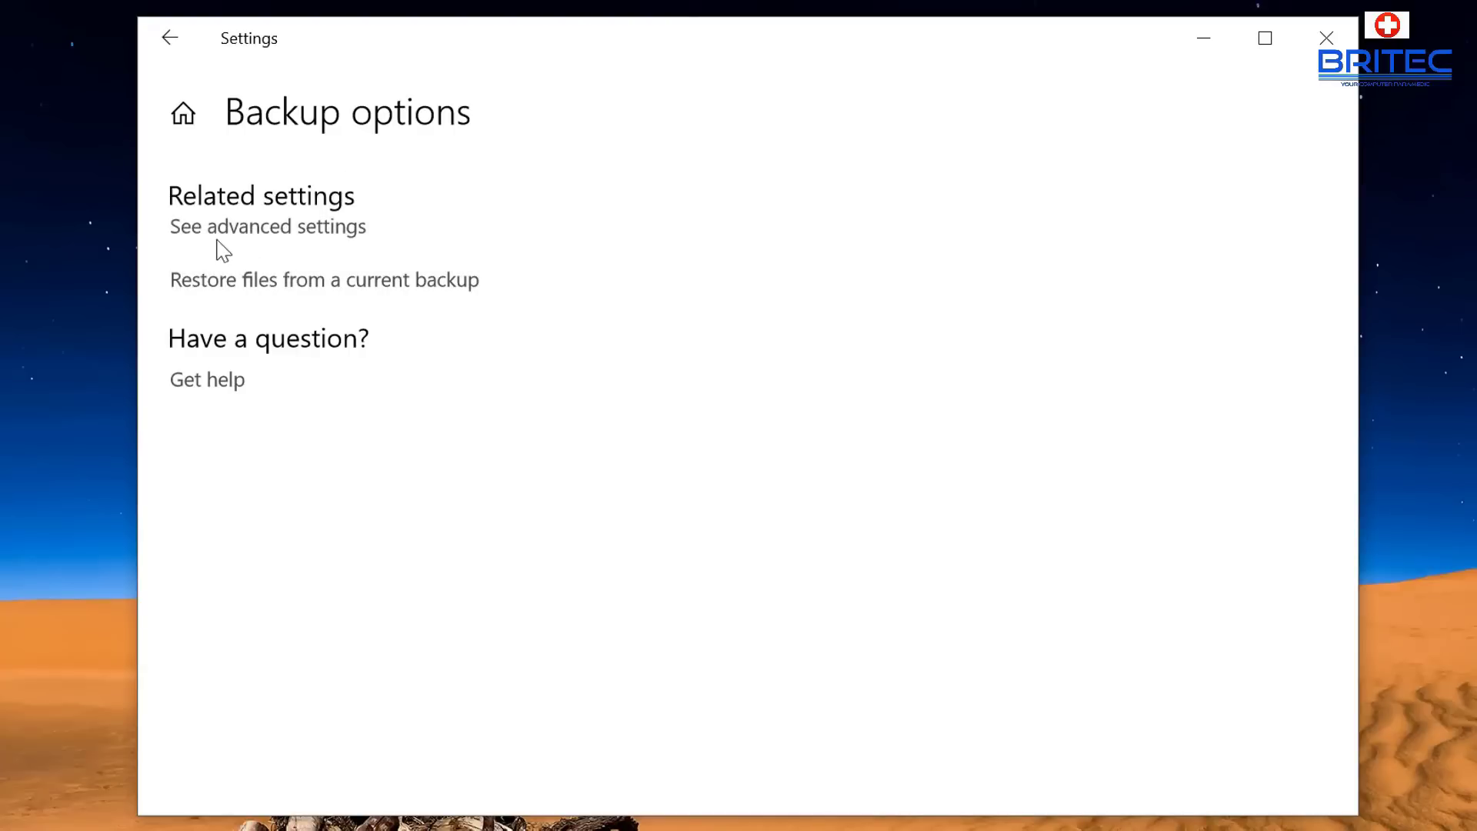
List all network locations for File History and choose the TNAS-1C3F admin share
{"action": "left_click", "coordinate": [313, 230]}
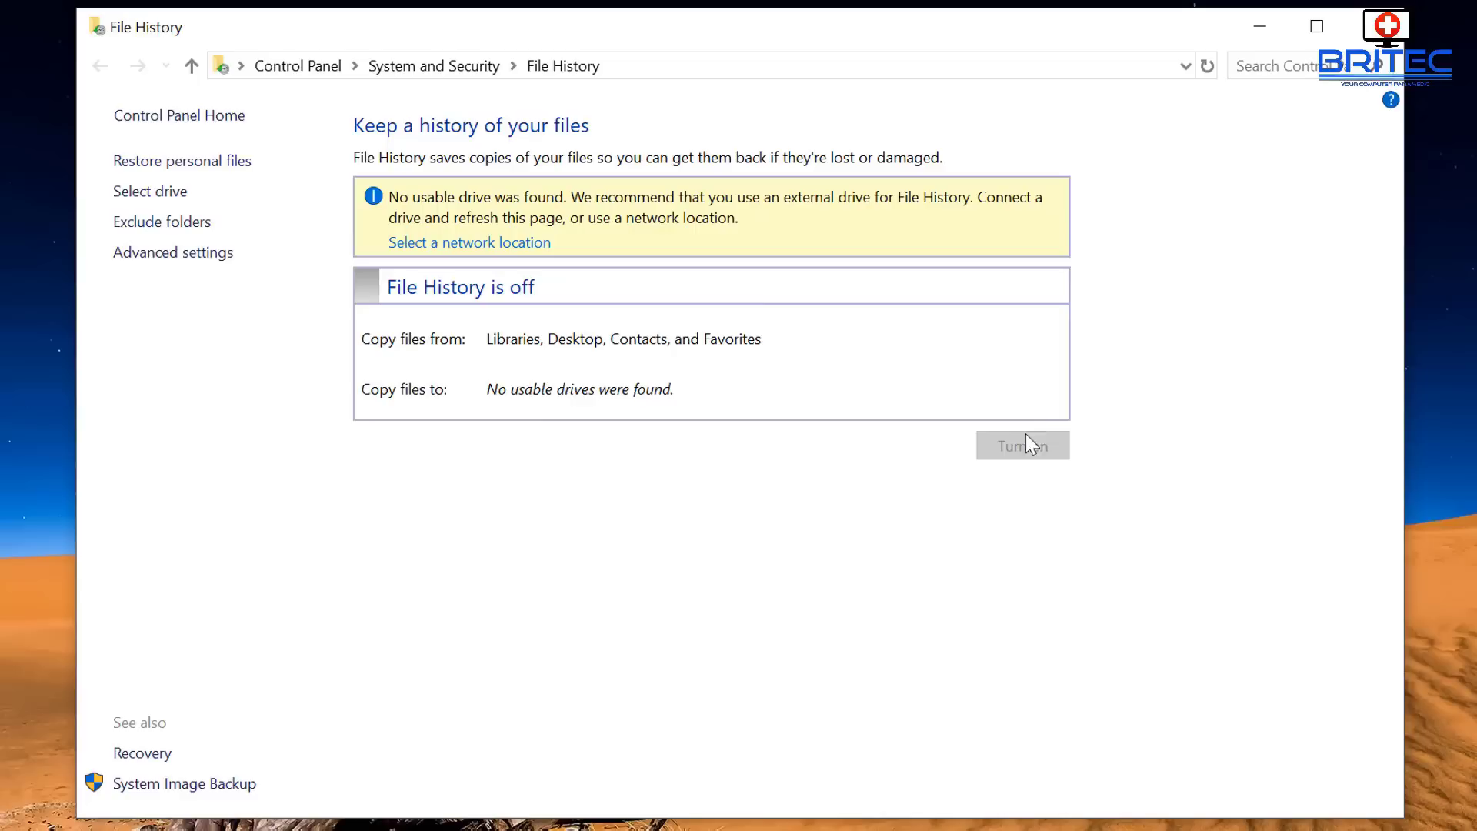
{"action": "left_click", "coordinate": [490, 245]}
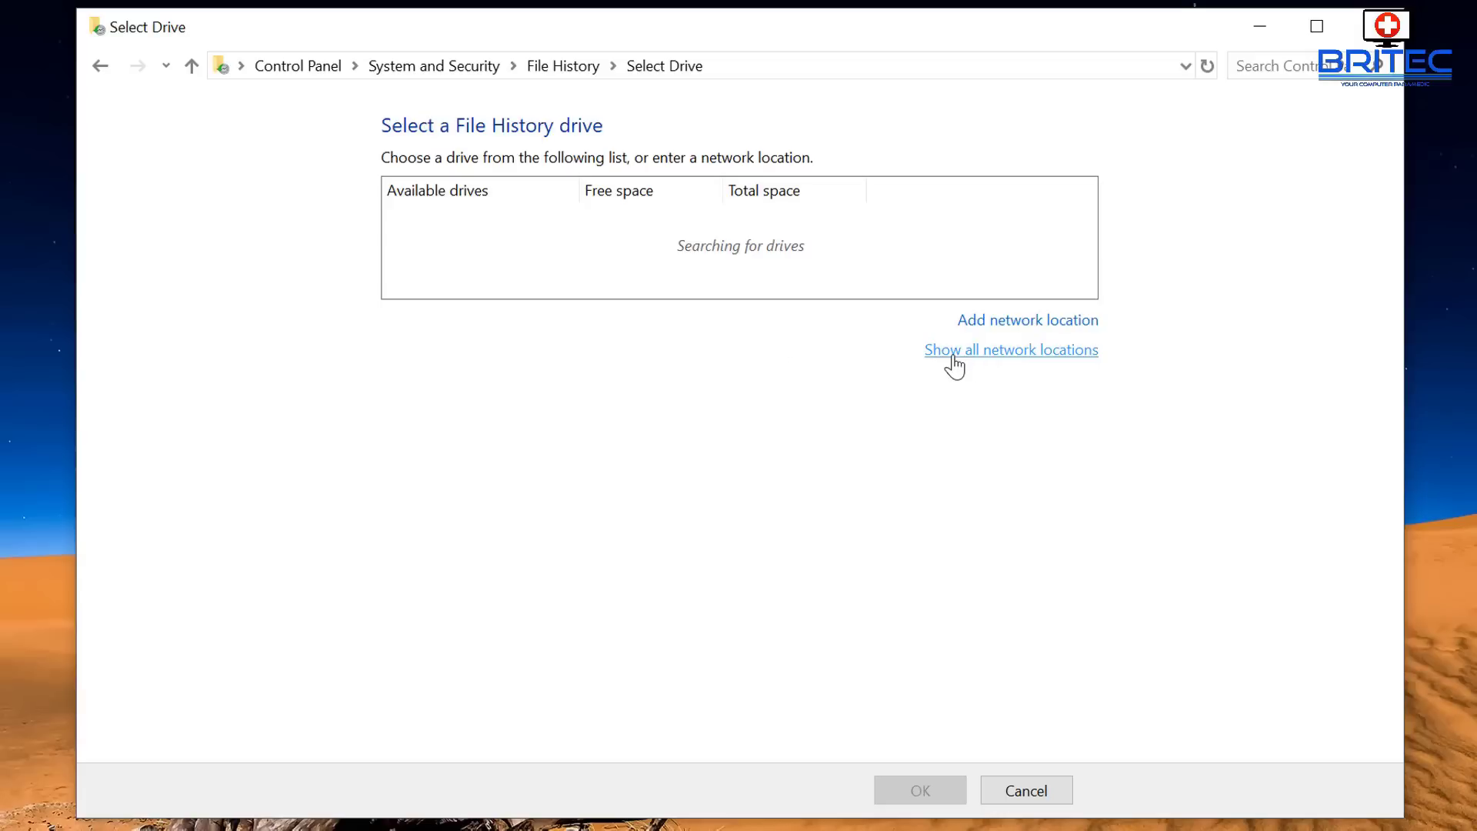
{"action": "left_click", "coordinate": [1036, 357]}
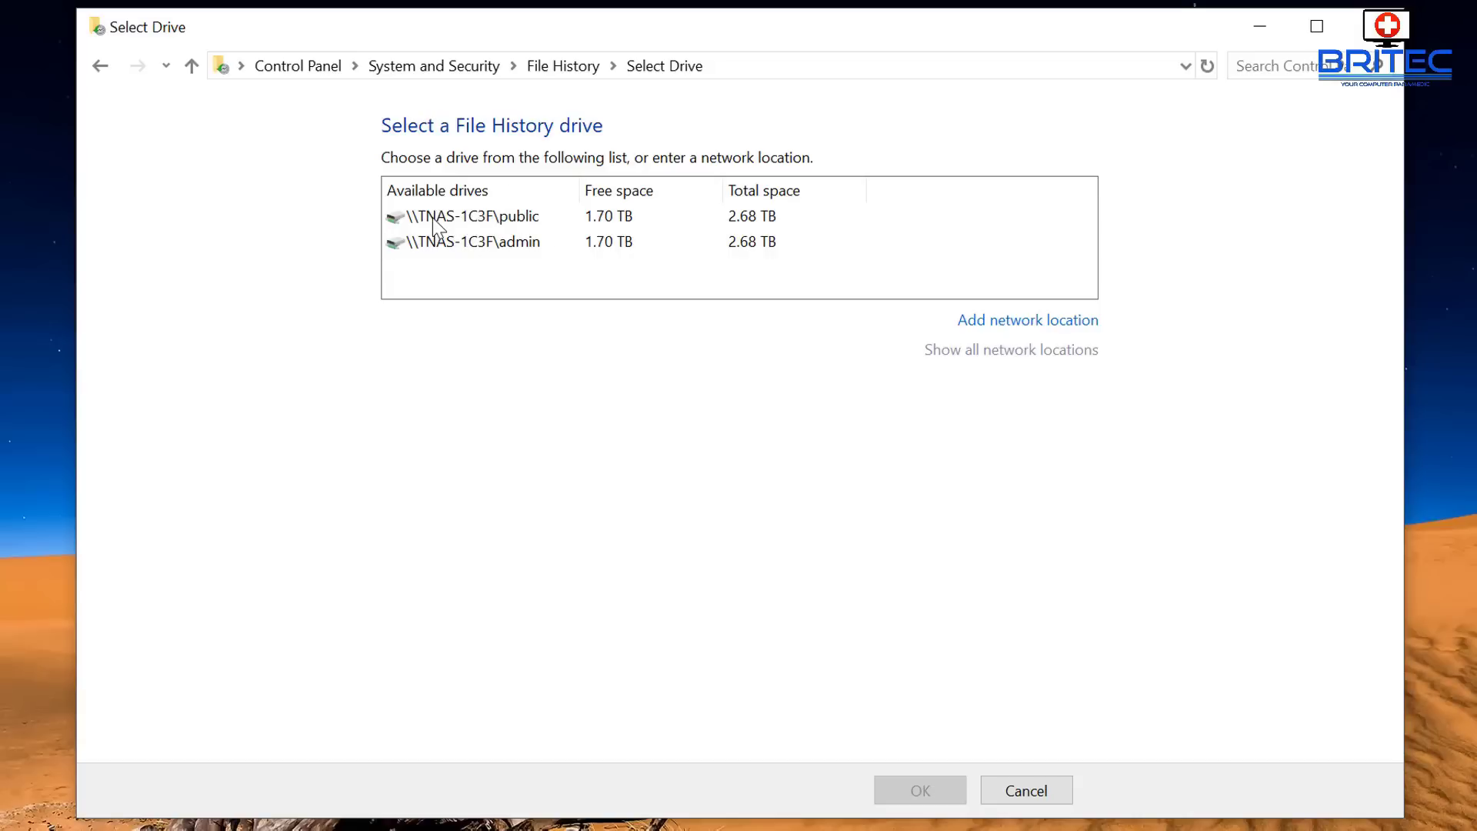
{"action": "left_click", "coordinate": [528, 219]}
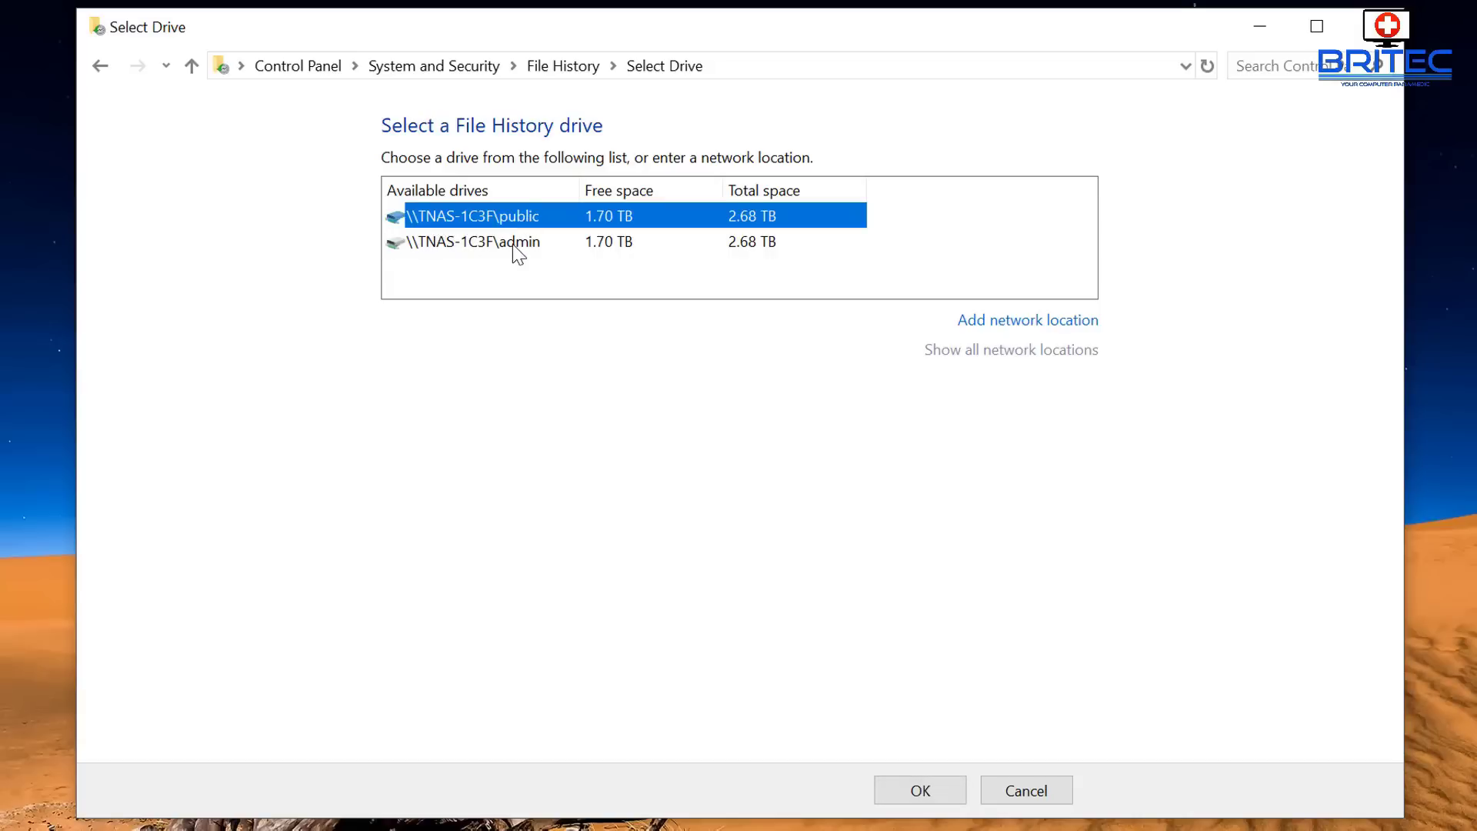
{"action": "left_click", "coordinate": [512, 244]}
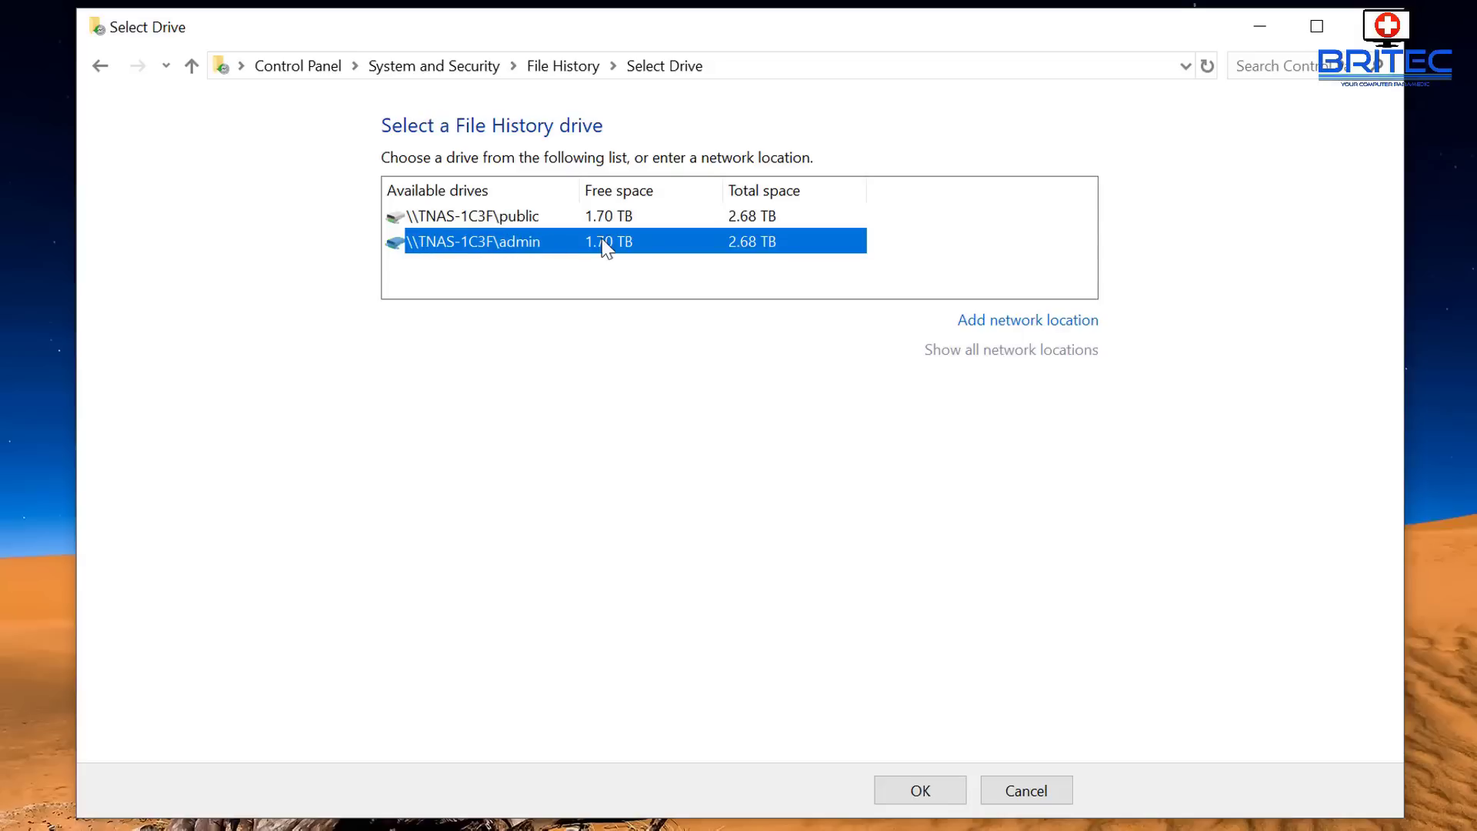
{"action": "left_click", "coordinate": [509, 219]}
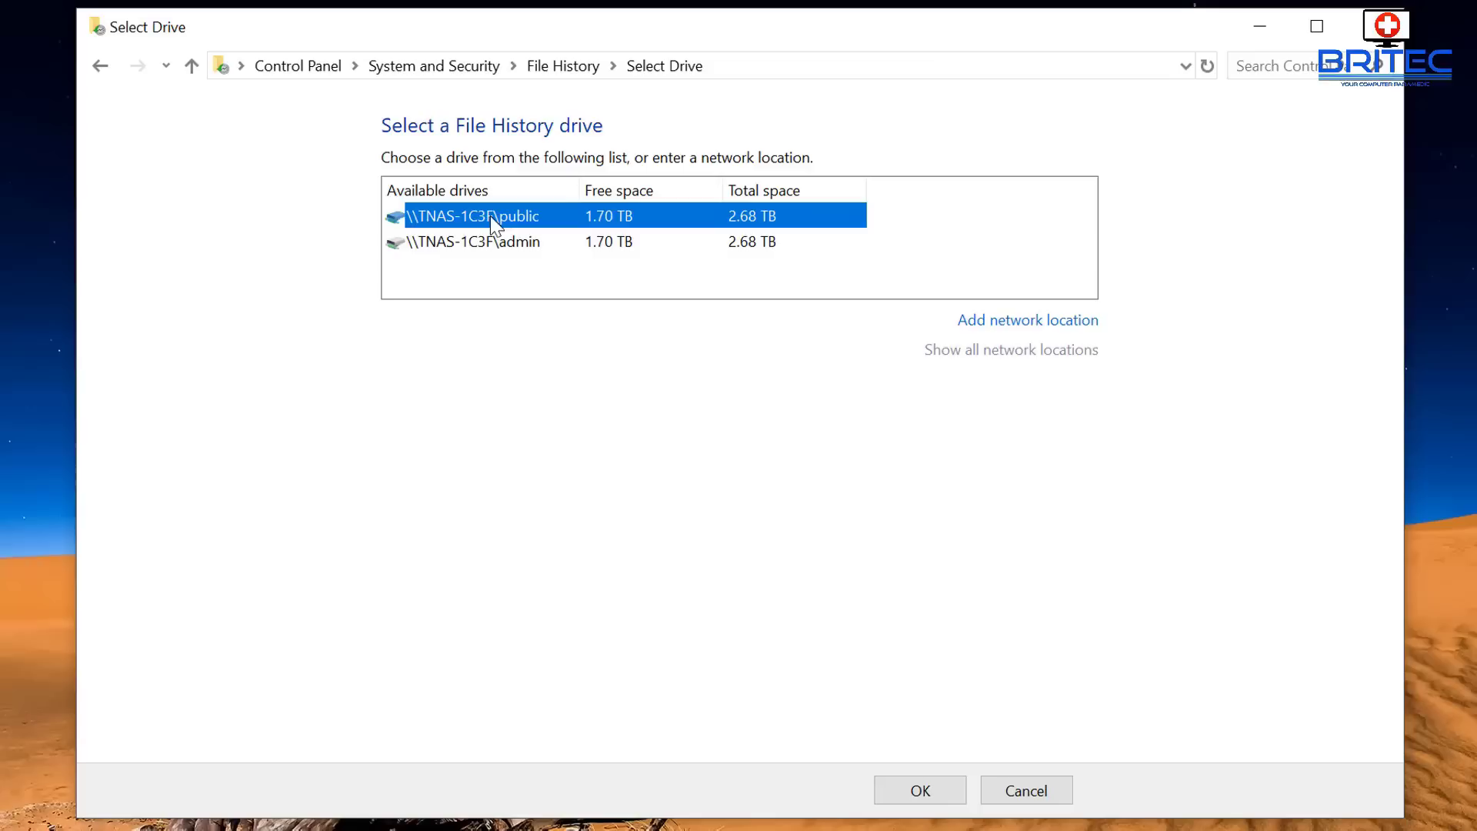
{"action": "left_click", "coordinate": [473, 242]}
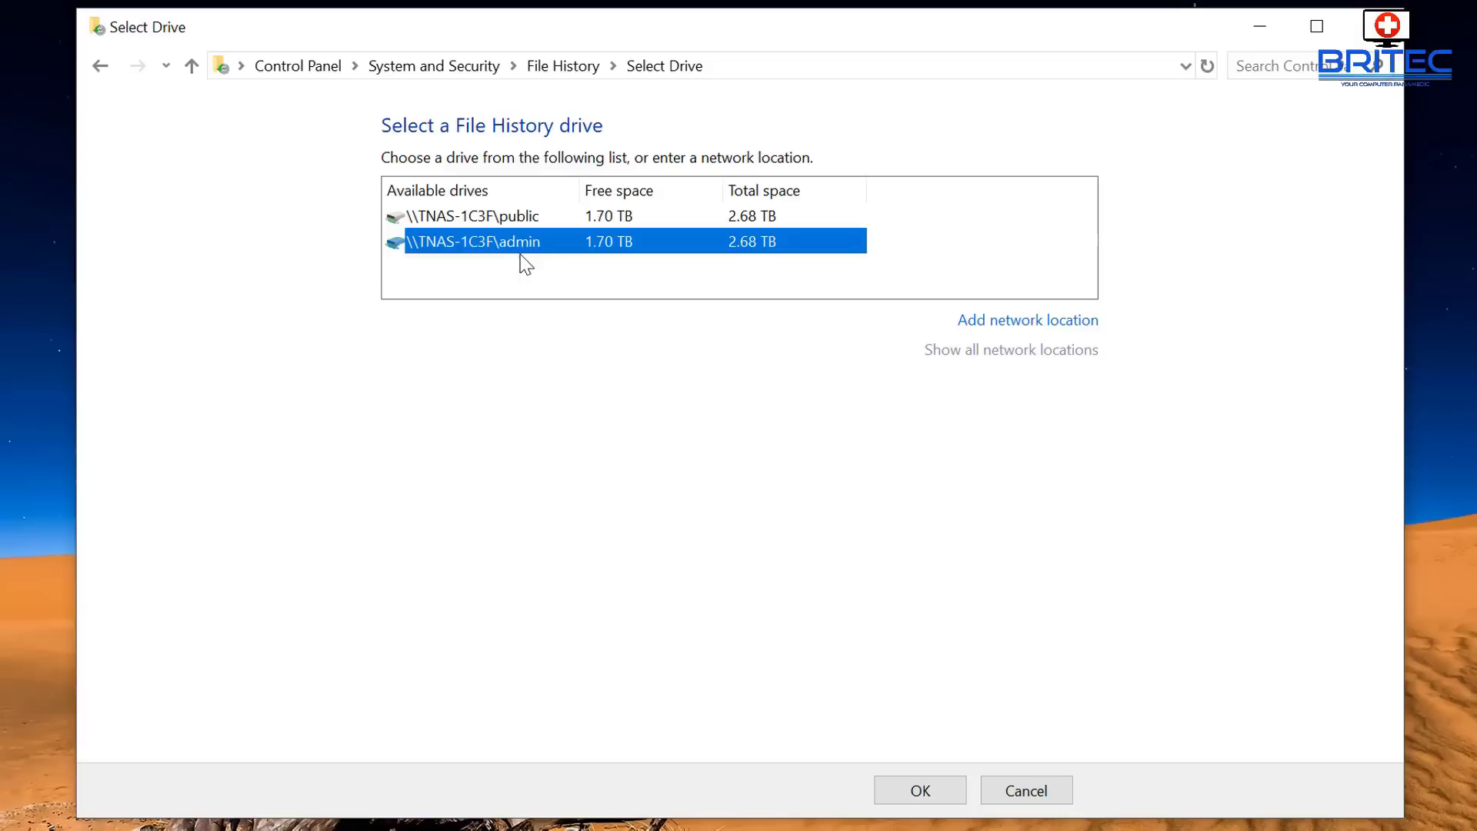
Add \\TNAS-1C3F\admin\Win10 Backup as a drive and widen the Available drives column
{"action": "left_click", "coordinate": [995, 327]}
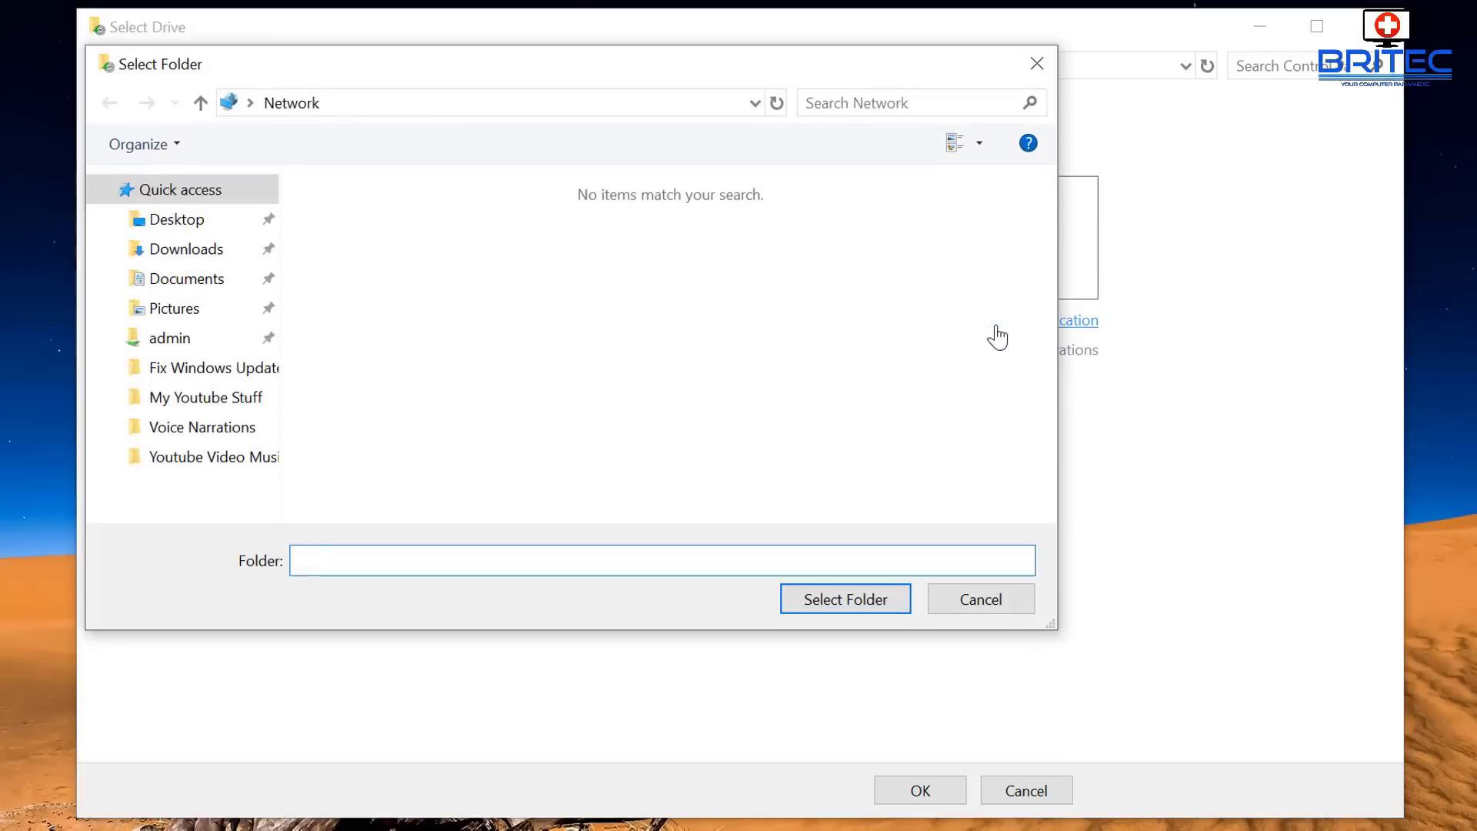
{"action": "left_click_drag", "start_coordinate": [408, 67], "coordinate": [569, 118]}
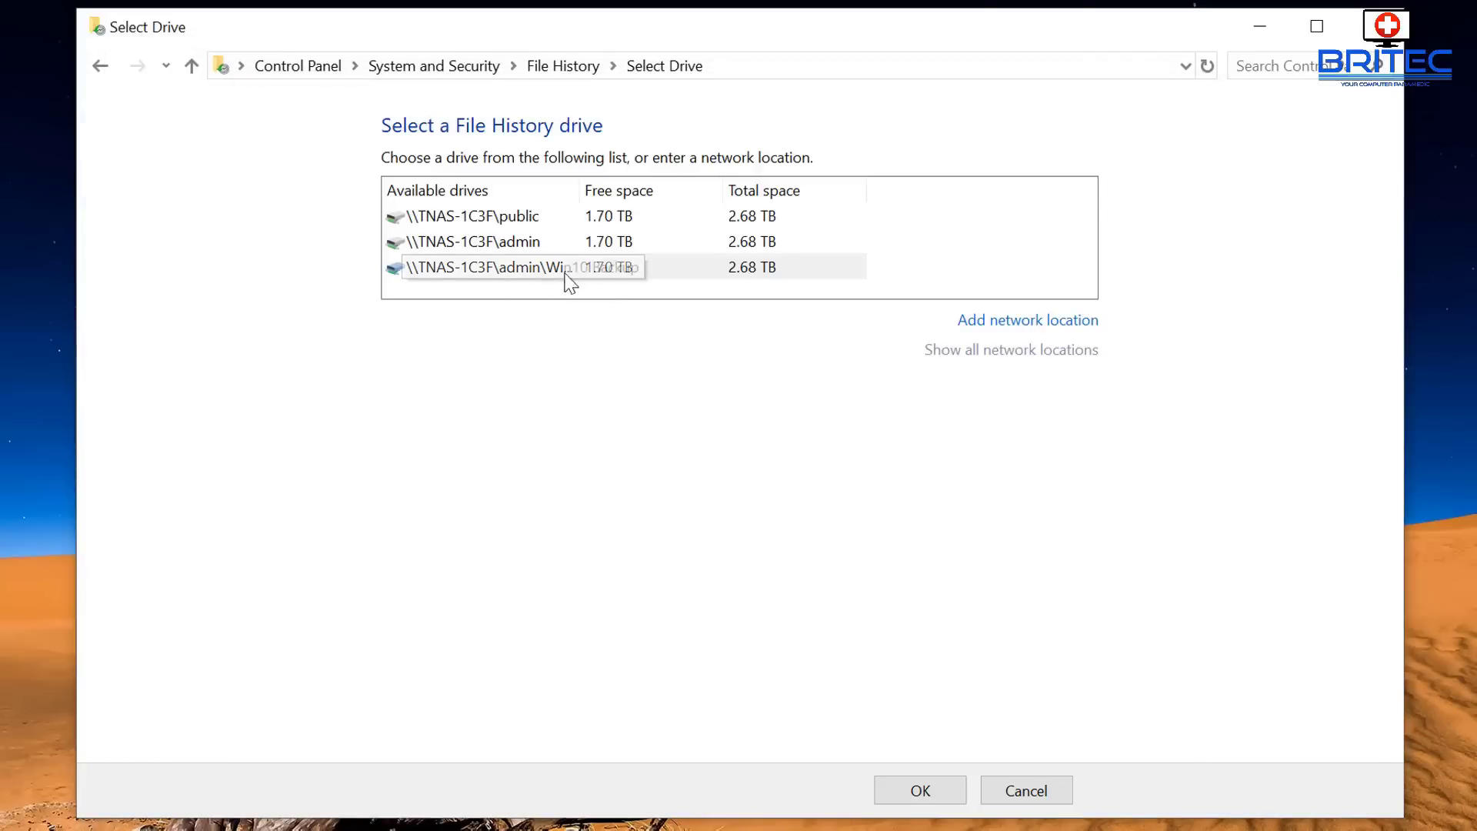
{"action": "left_click_drag", "start_coordinate": [576, 189], "coordinate": [663, 188]}
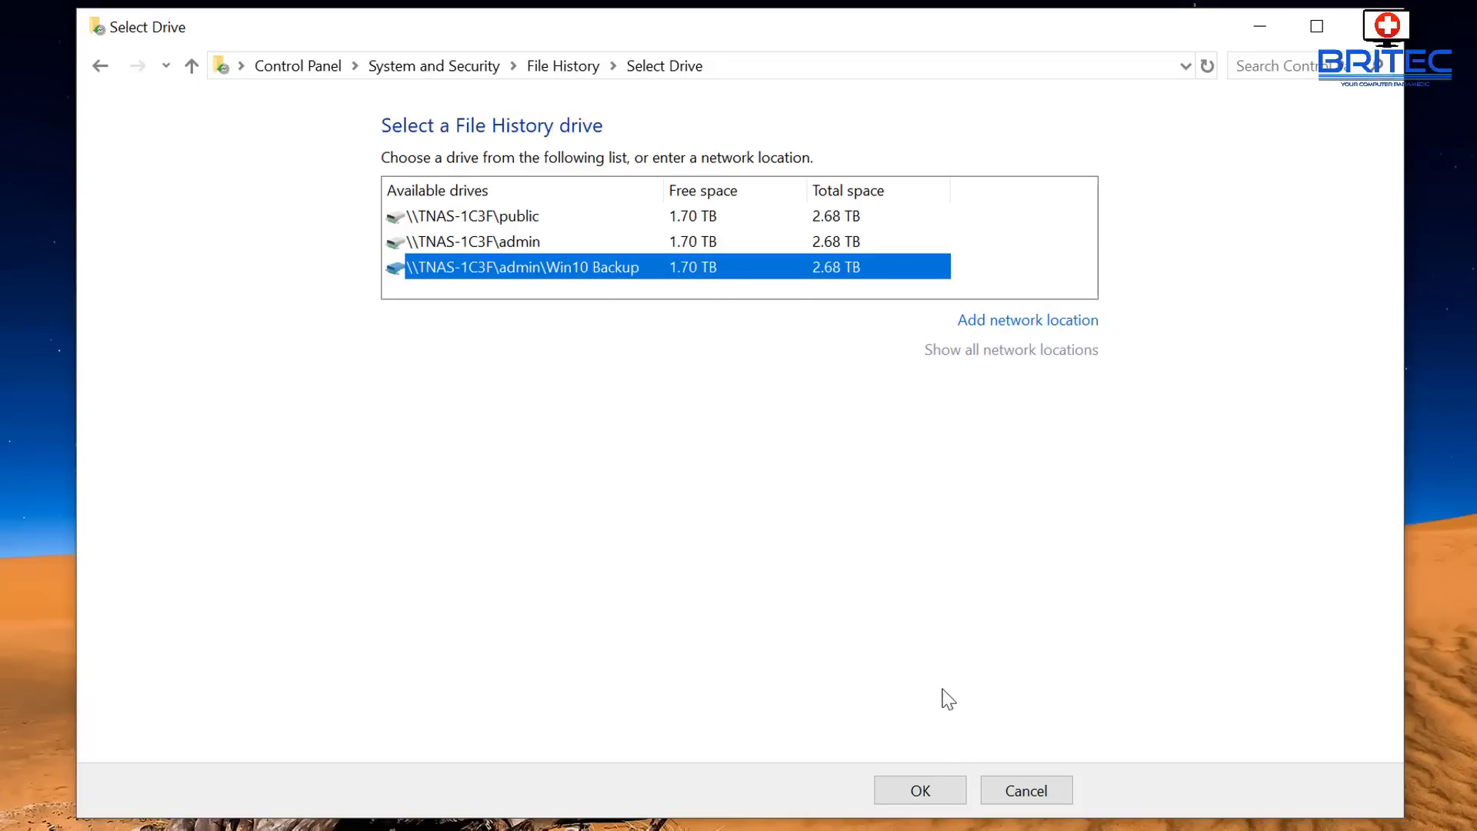
Confirm Win10 Backup as the File History drive and turn File History on
{"action": "left_click", "coordinate": [923, 792]}
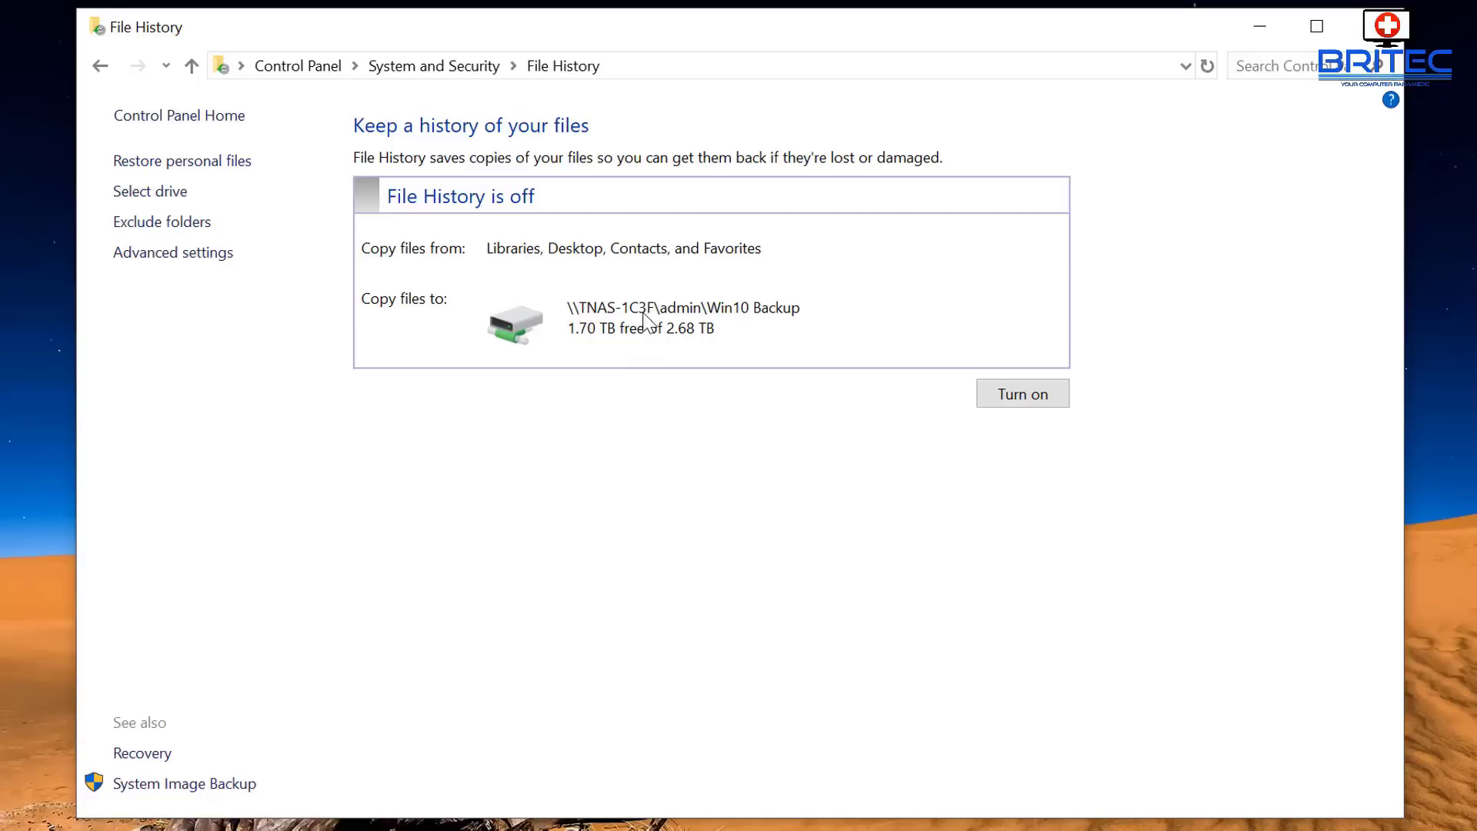
{"action": "left_click", "coordinate": [1036, 399]}
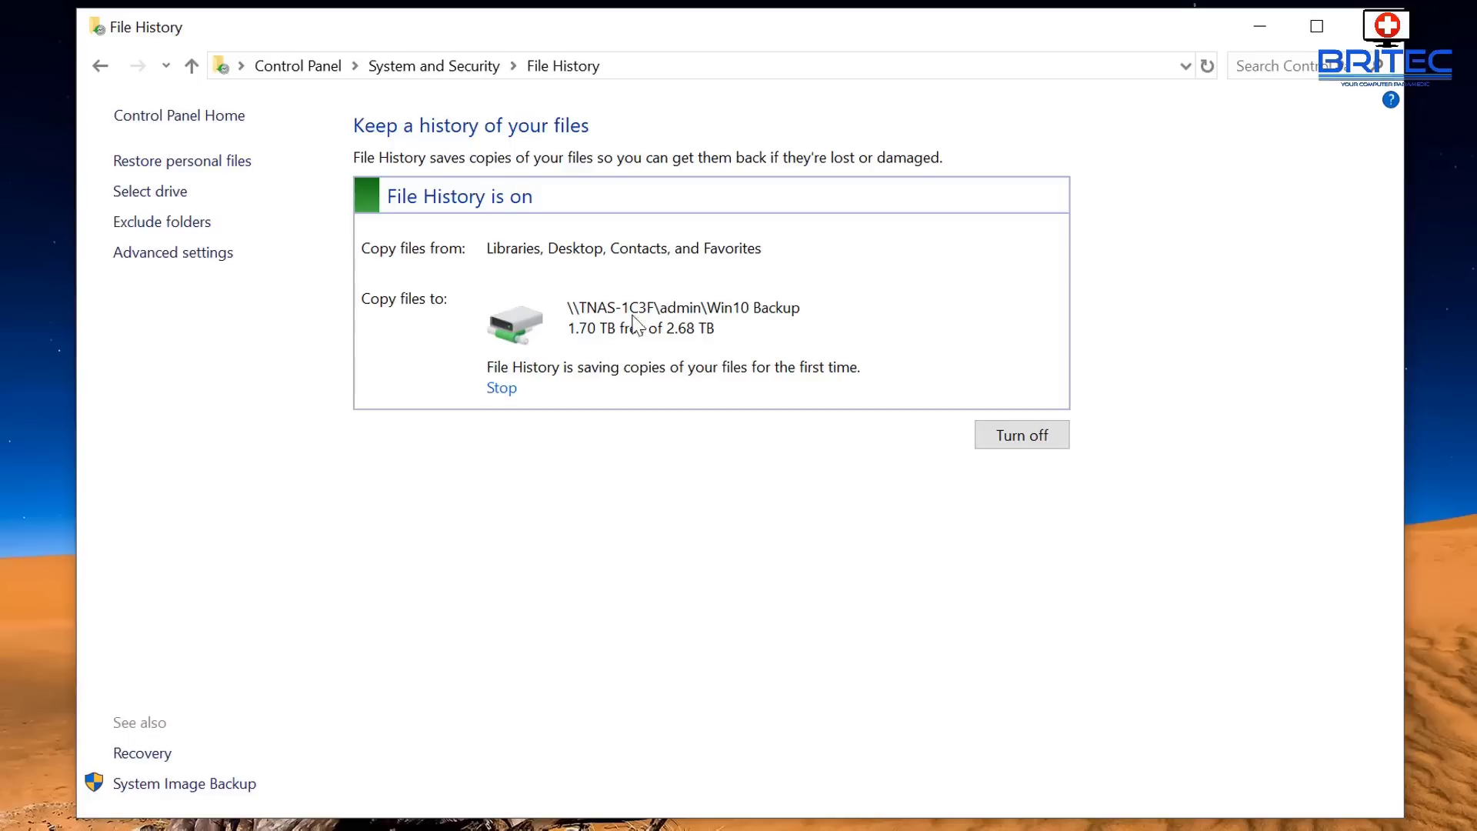
Return to the Settings Backup page and open More options for the NAS backup
{"action": "left_click", "coordinate": [1258, 26]}
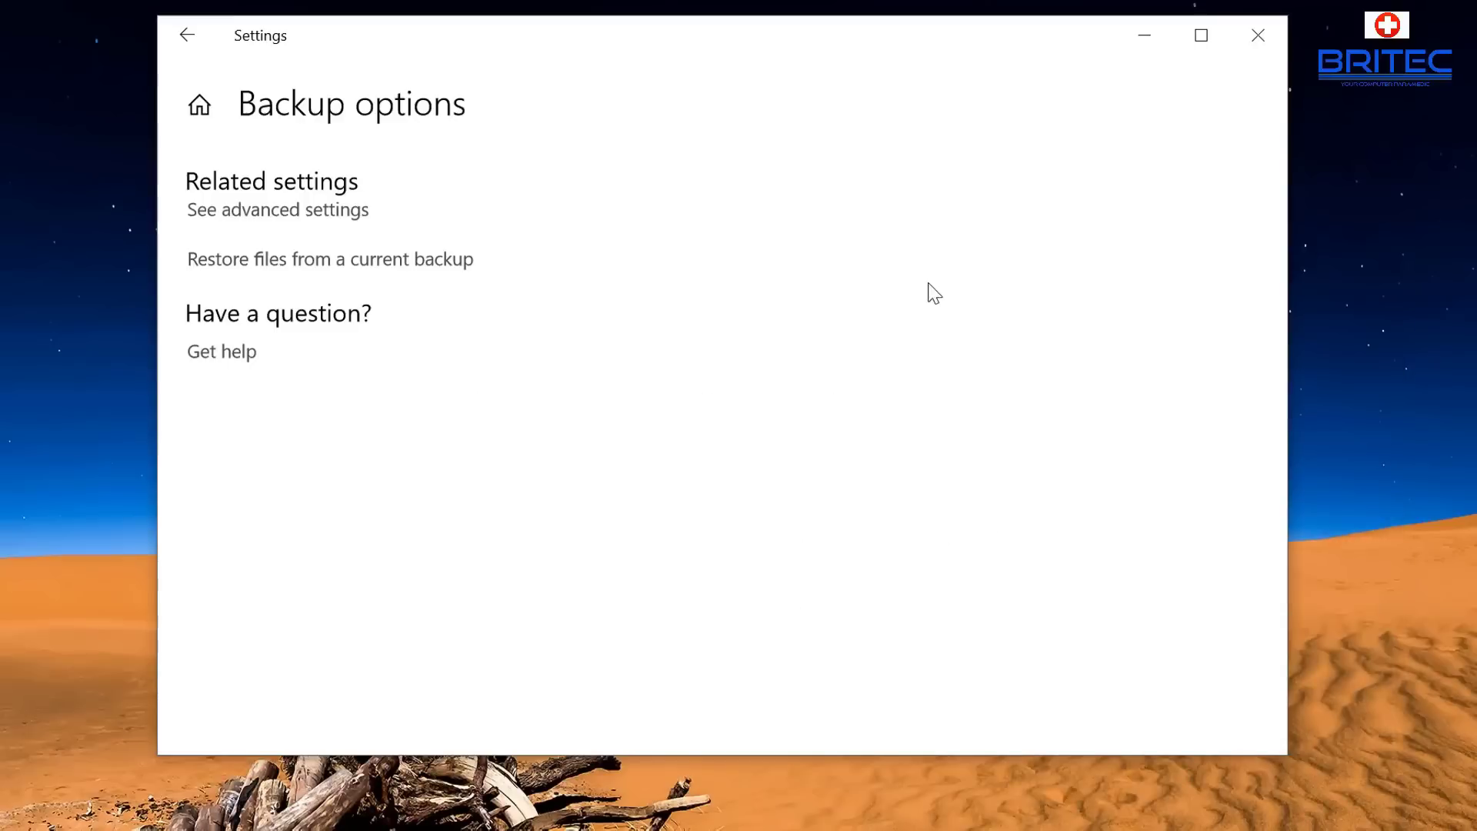
{"action": "left_click", "coordinate": [187, 38]}
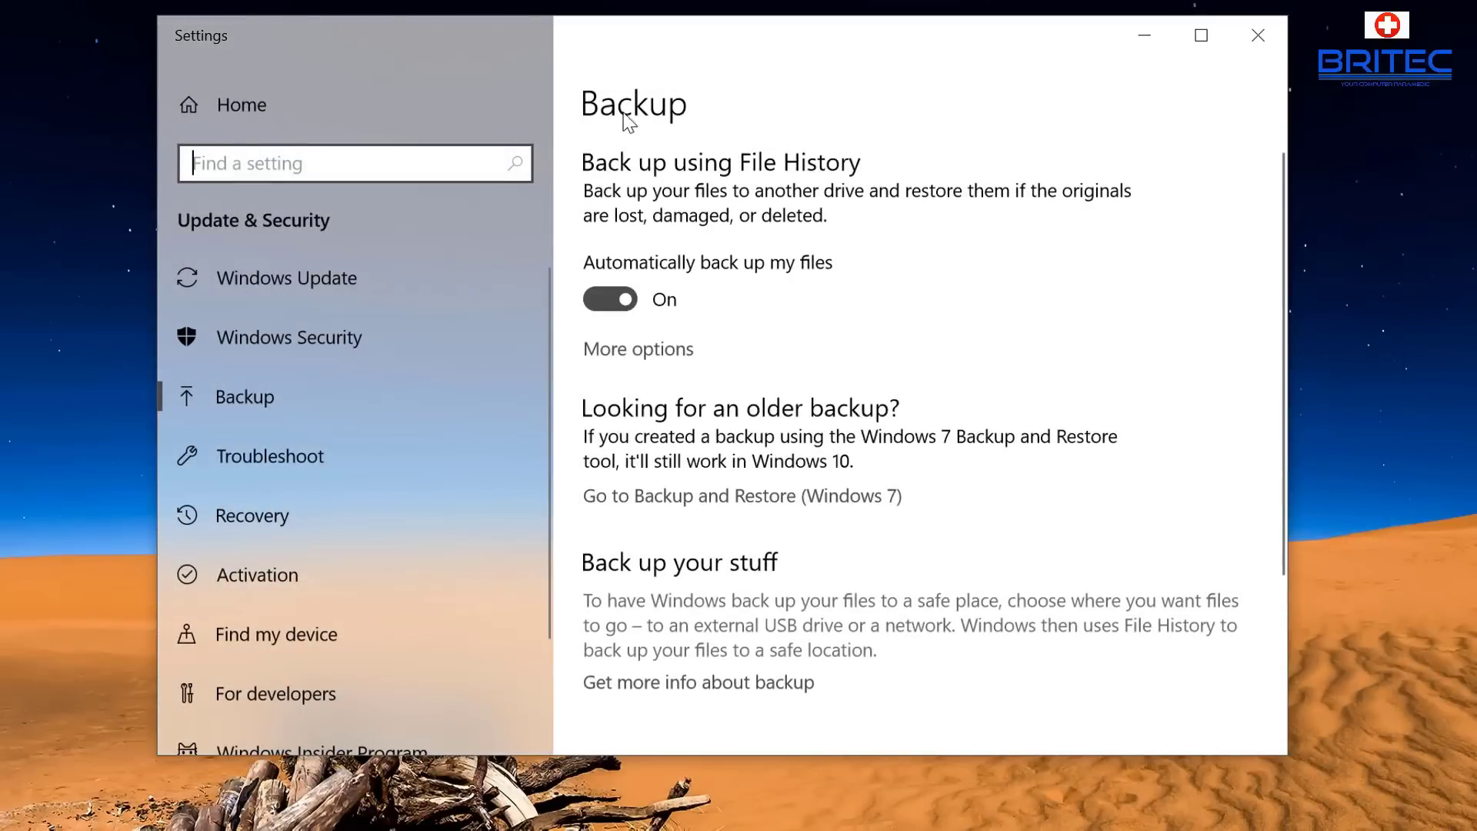
{"action": "scroll", "coordinate": [654, 316], "scroll_direction": "down", "scroll_amount": 4}
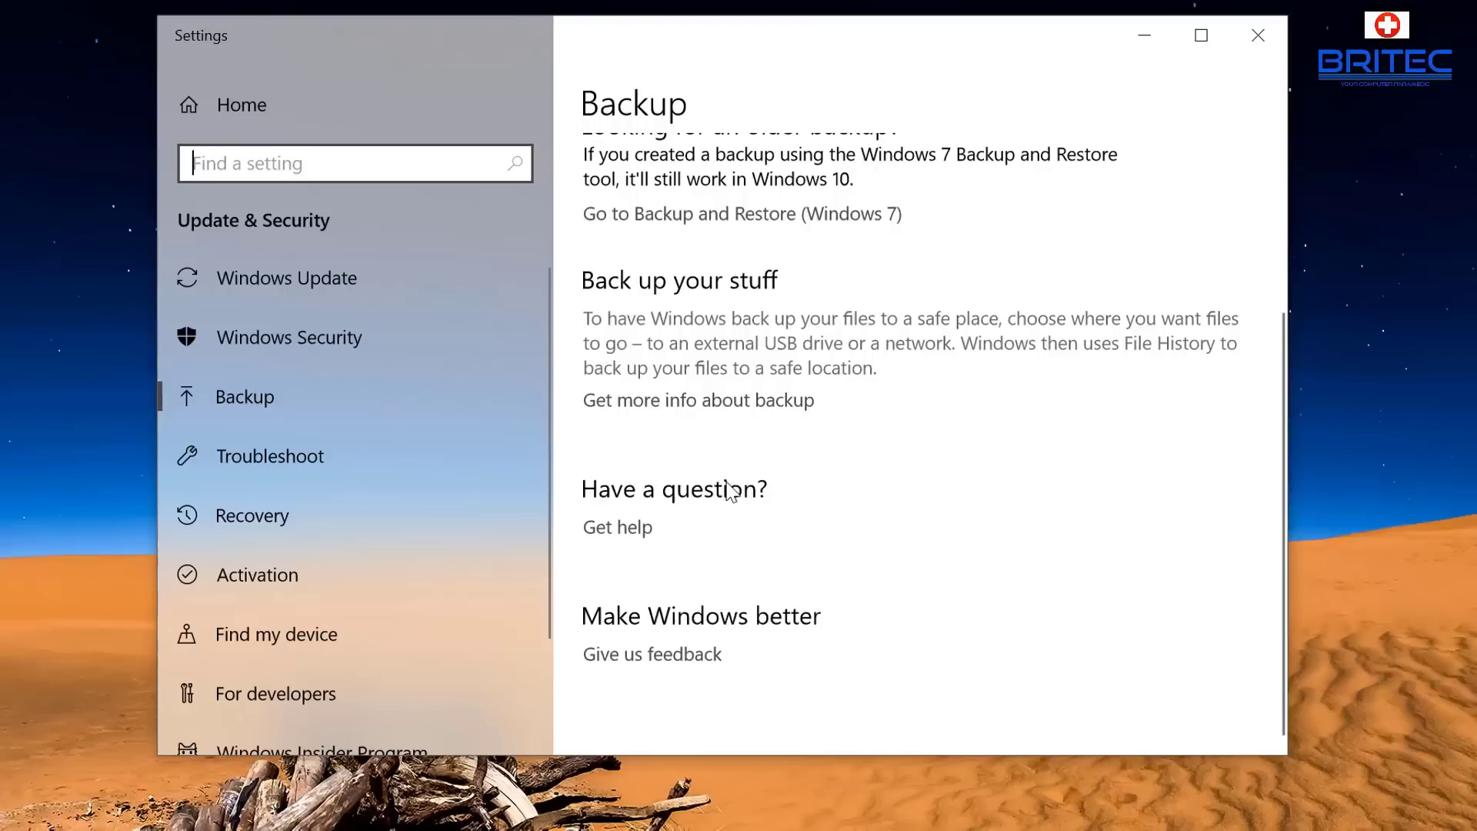
{"action": "scroll", "coordinate": [748, 366], "scroll_direction": "up", "scroll_amount": 4}
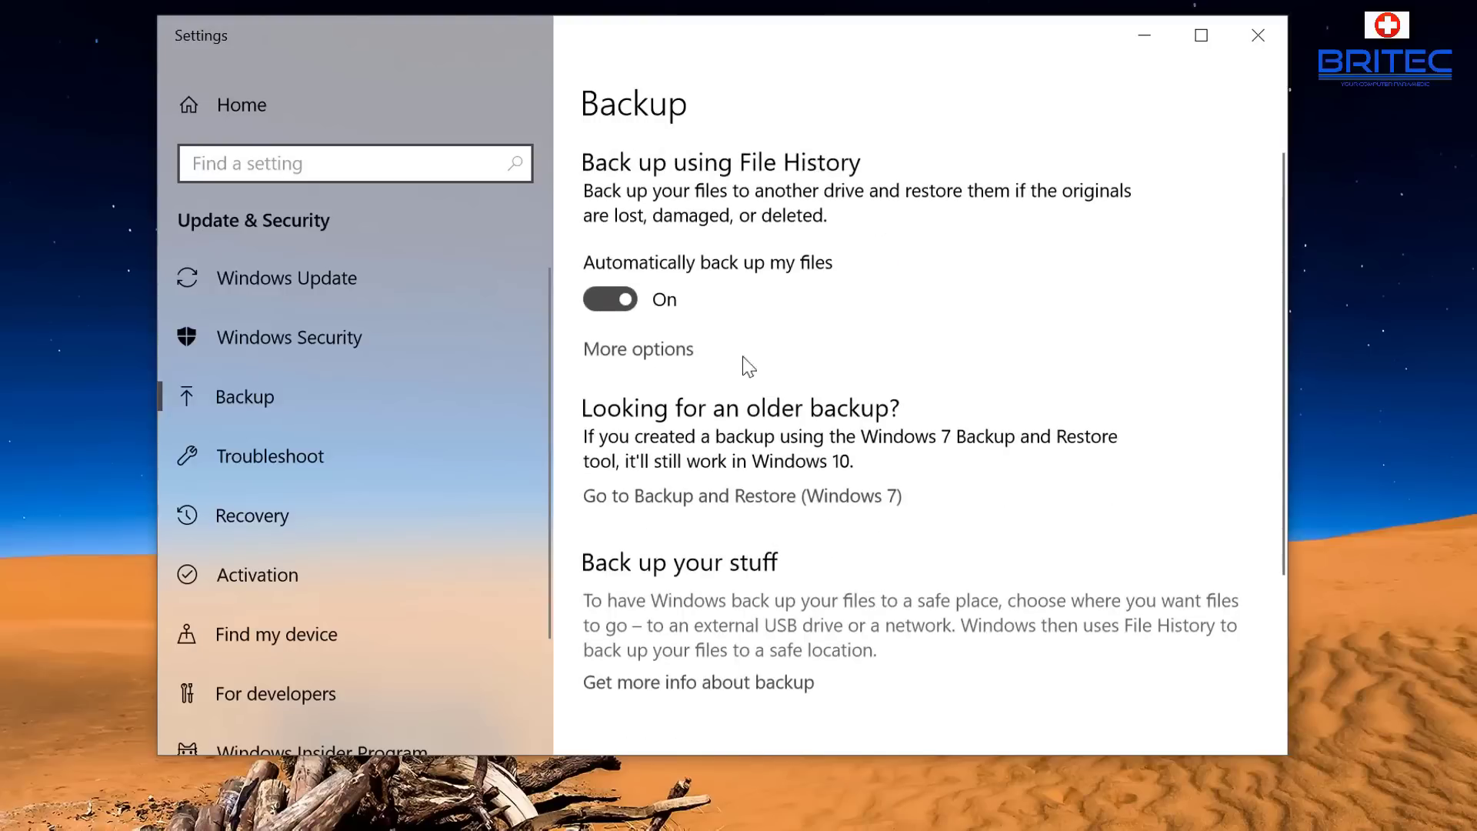
{"action": "left_click", "coordinate": [650, 355]}
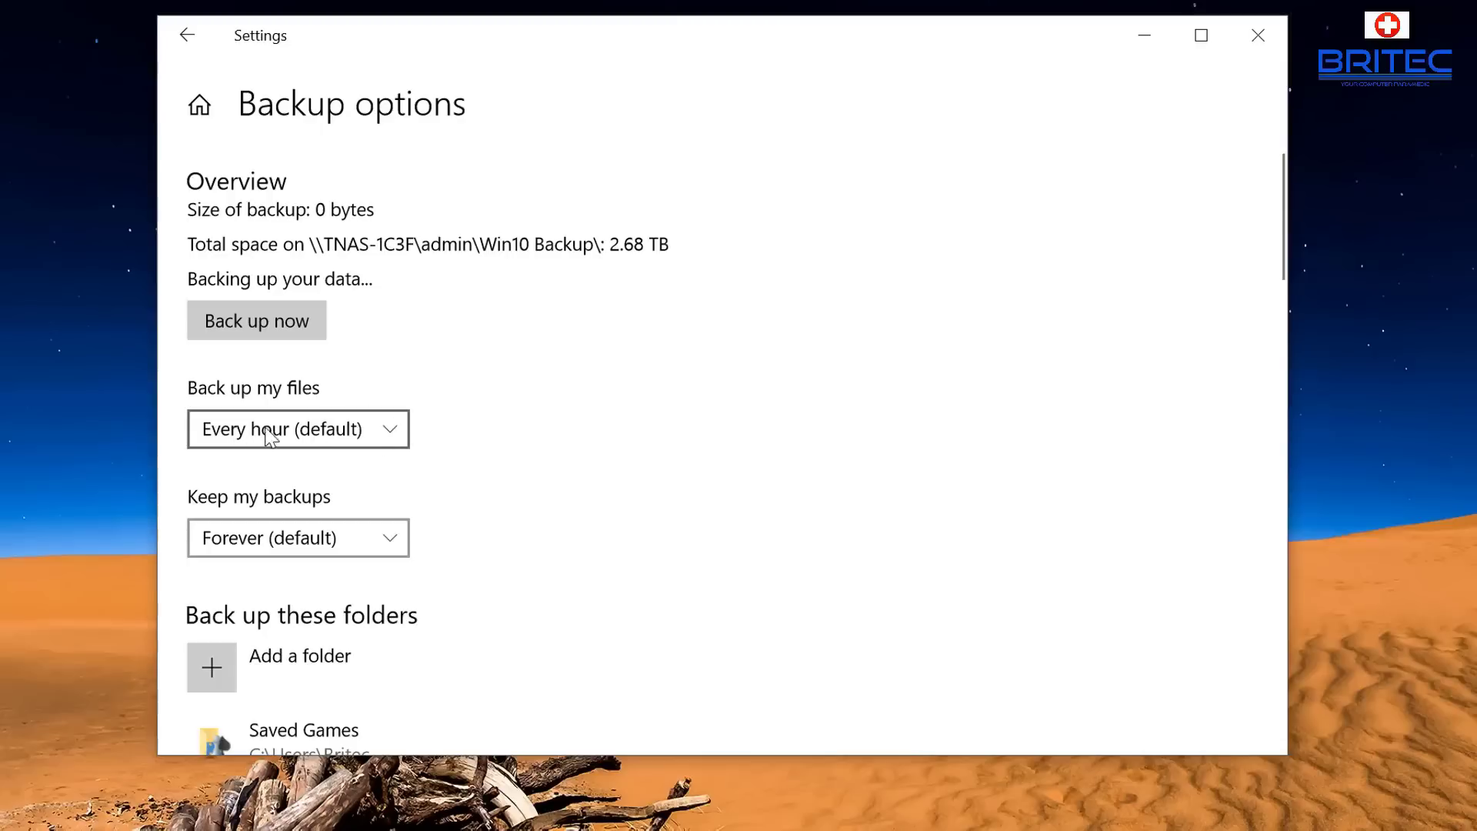
{"action": "left_click", "coordinate": [392, 433]}
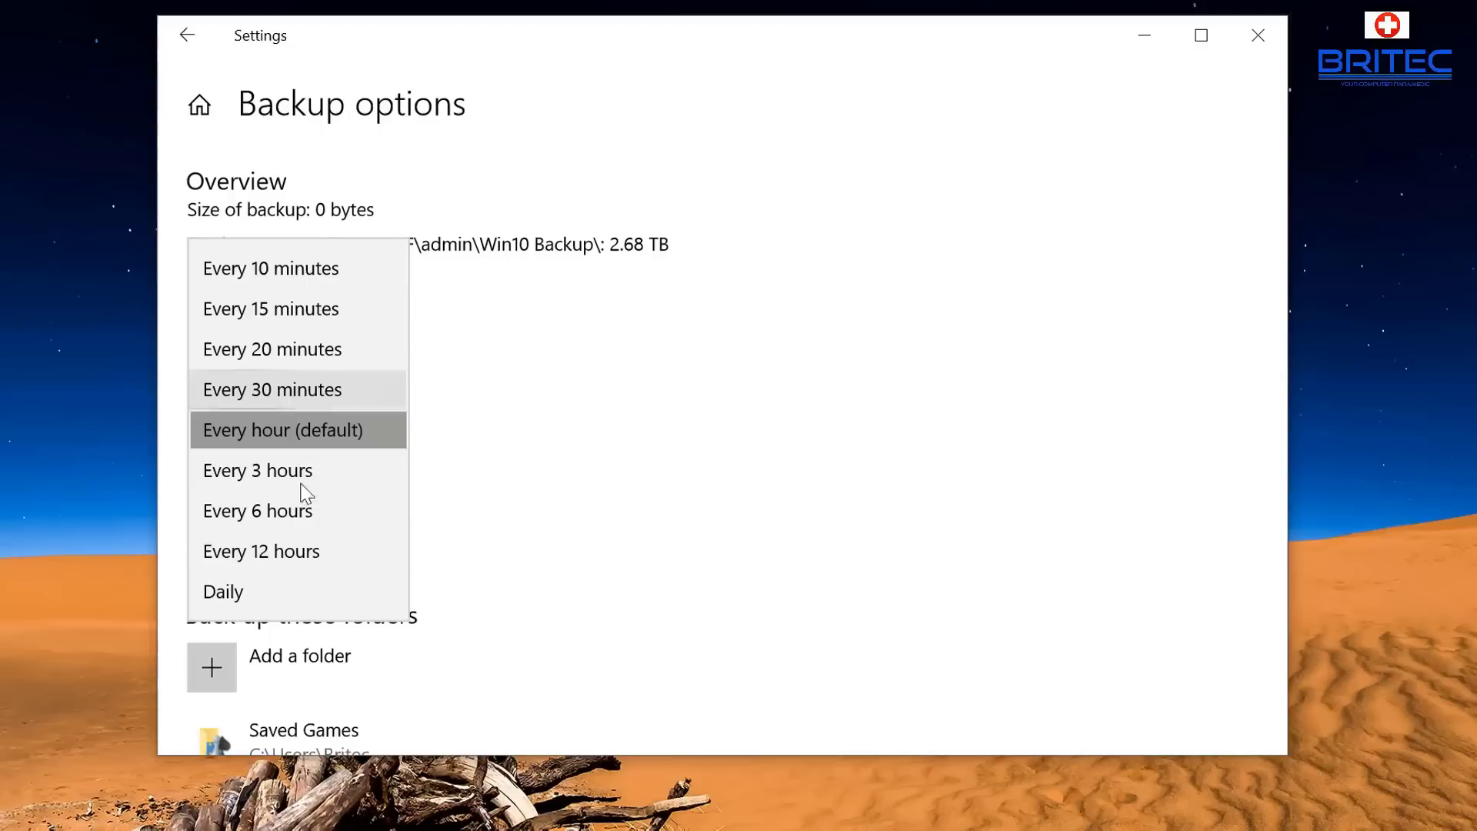
{"action": "left_click", "coordinate": [508, 470]}
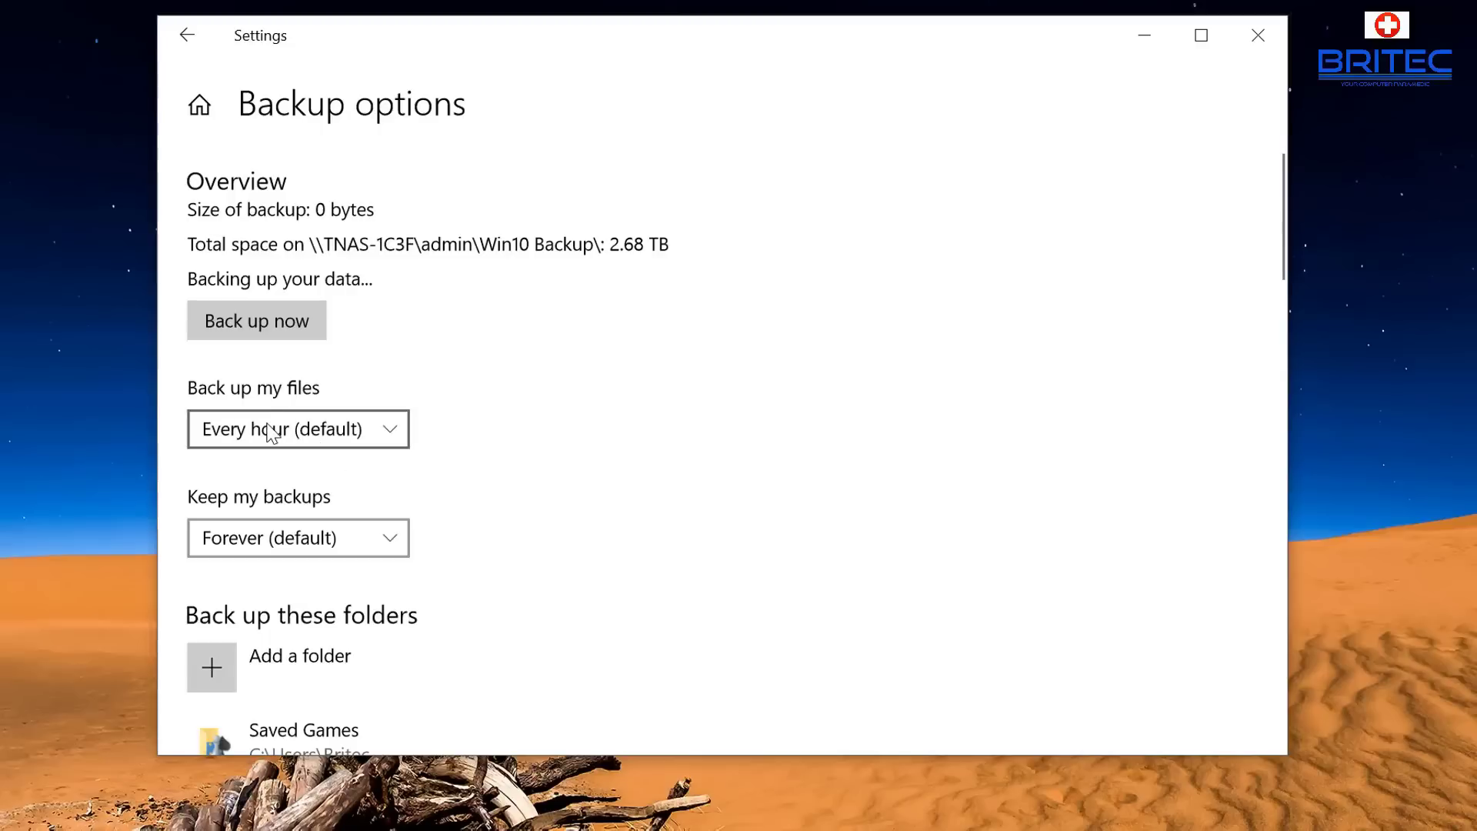
{"action": "left_click", "coordinate": [381, 542]}
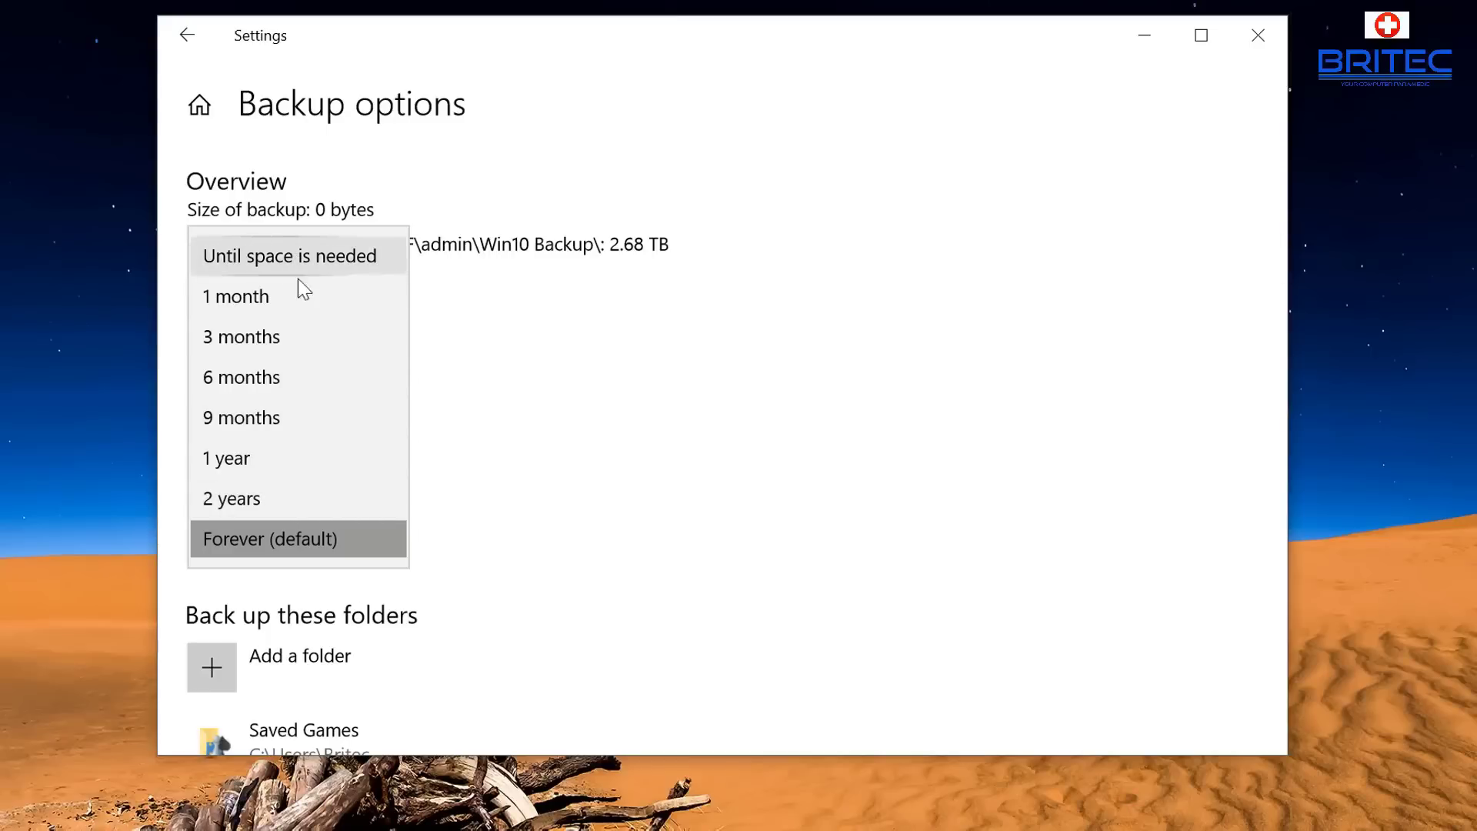
{"action": "left_click", "coordinate": [536, 518]}
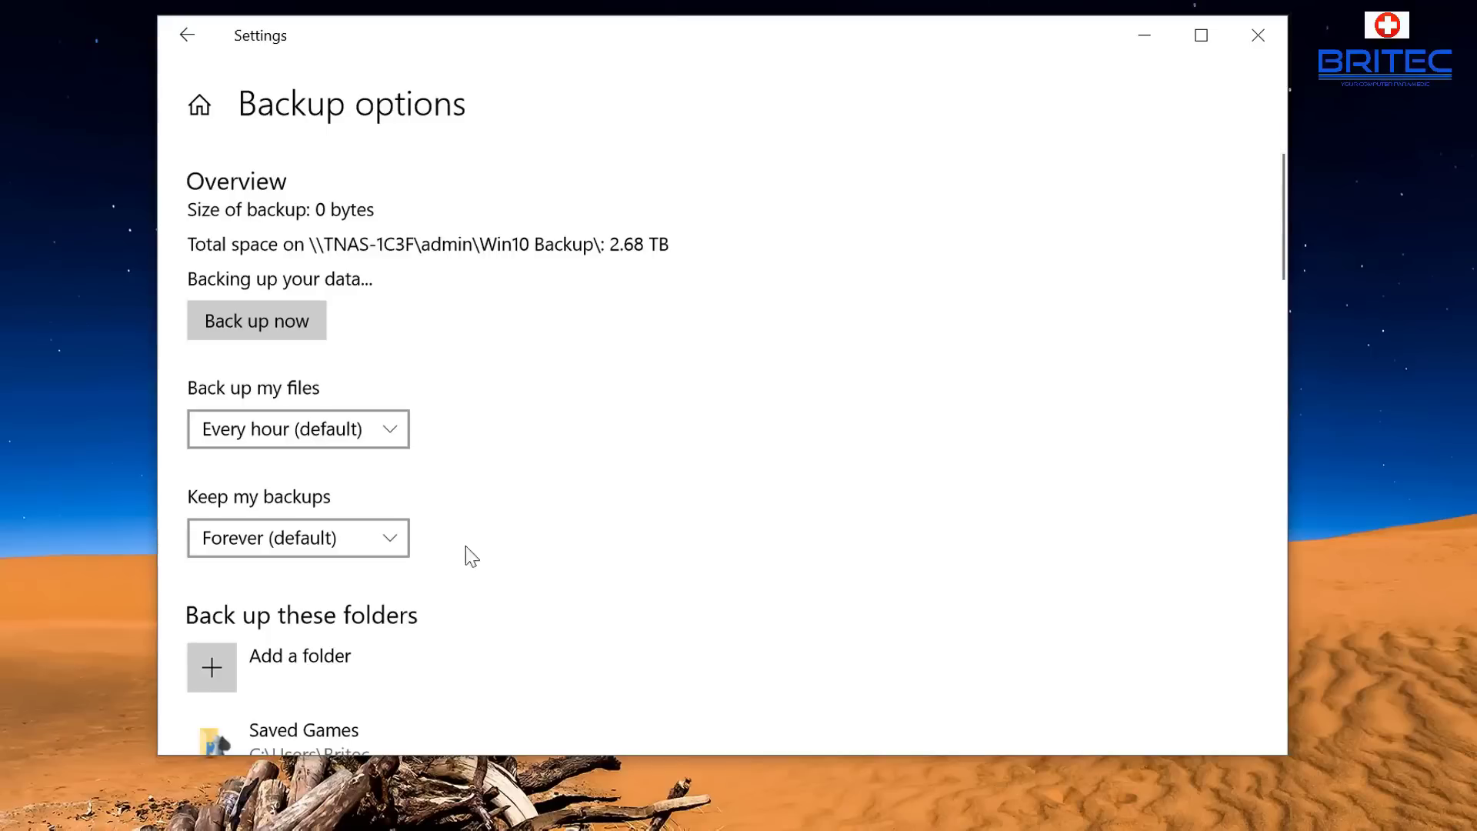
{"action": "scroll", "coordinate": [511, 626], "scroll_direction": "down", "scroll_amount": 3}
Remove the Movies and TV Shows folders from the backed-up folders
{"action": "scroll", "coordinate": [514, 626], "scroll_direction": "down", "scroll_amount": 1}
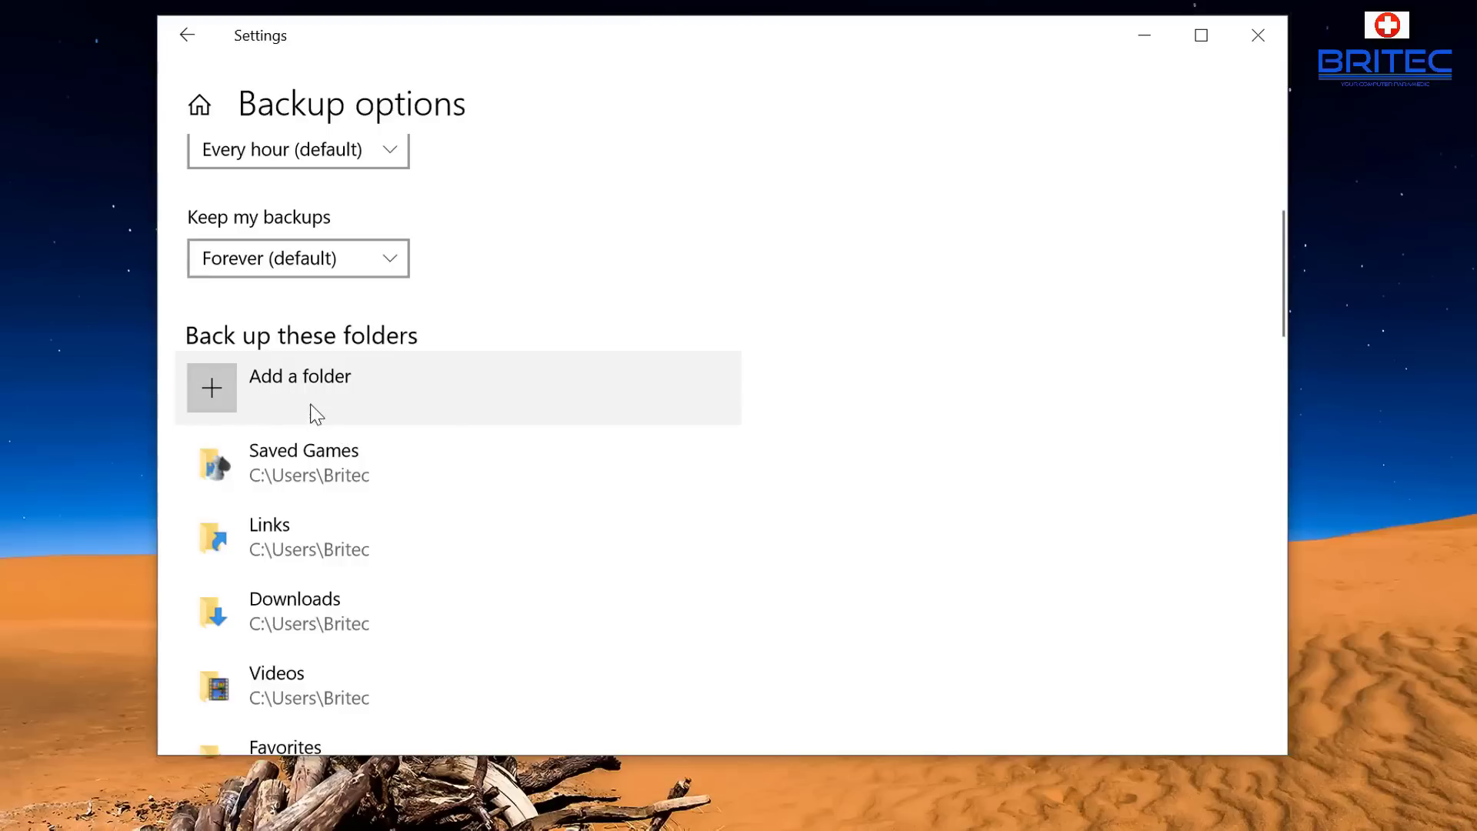
{"action": "scroll", "coordinate": [453, 603], "scroll_direction": "down", "scroll_amount": 3}
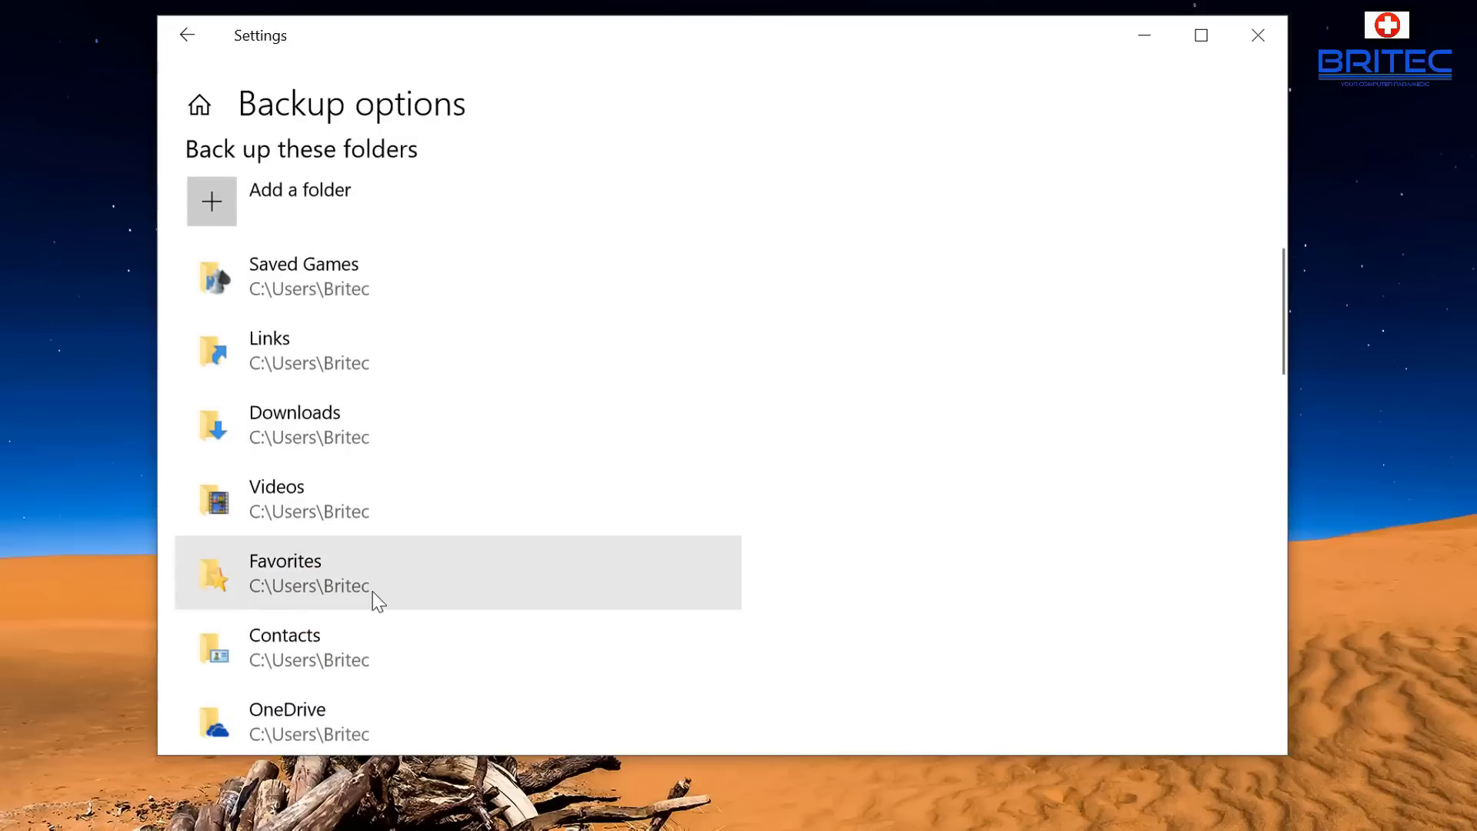
{"action": "scroll", "coordinate": [377, 598], "scroll_direction": "down", "scroll_amount": 1}
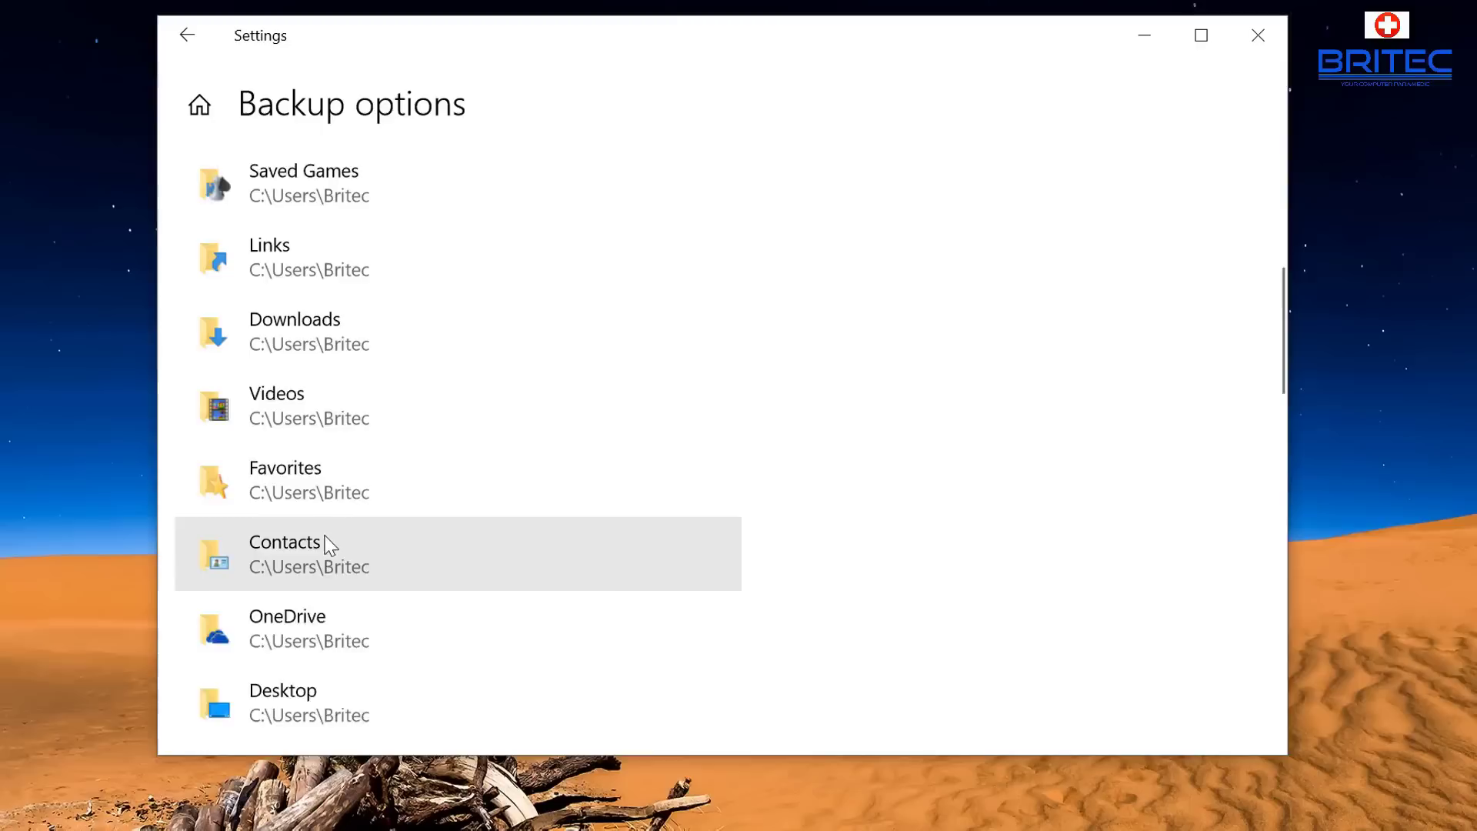
{"action": "scroll", "coordinate": [329, 546], "scroll_direction": "down", "scroll_amount": 3}
{"action": "scroll", "coordinate": [330, 530], "scroll_direction": "down", "scroll_amount": 2}
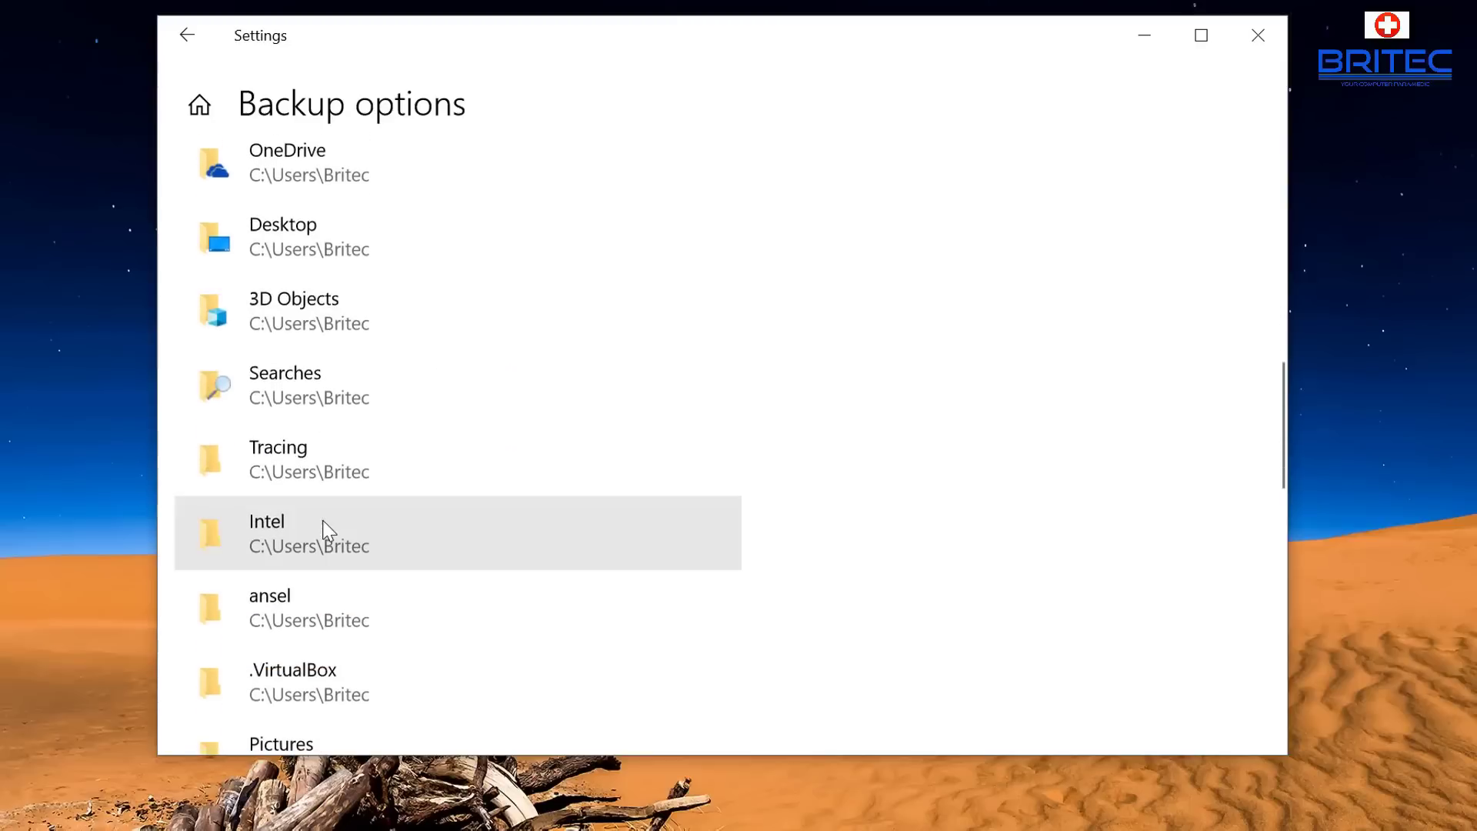
{"action": "scroll", "coordinate": [330, 531], "scroll_direction": "up", "scroll_amount": 1}
{"action": "scroll", "coordinate": [587, 580], "scroll_direction": "down", "scroll_amount": 7}
{"action": "left_click", "coordinate": [590, 580]}
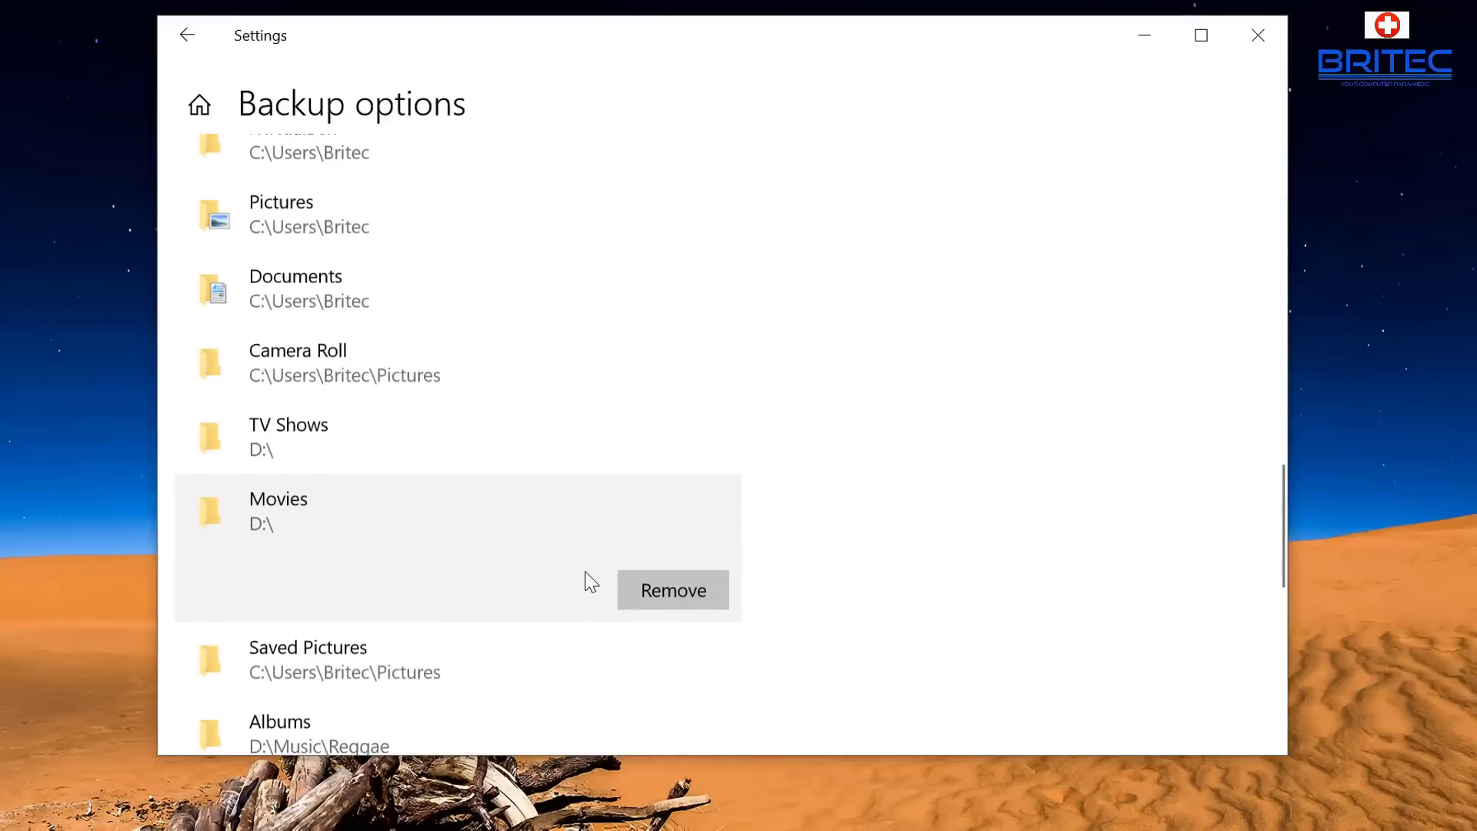
{"action": "left_click", "coordinate": [653, 602]}
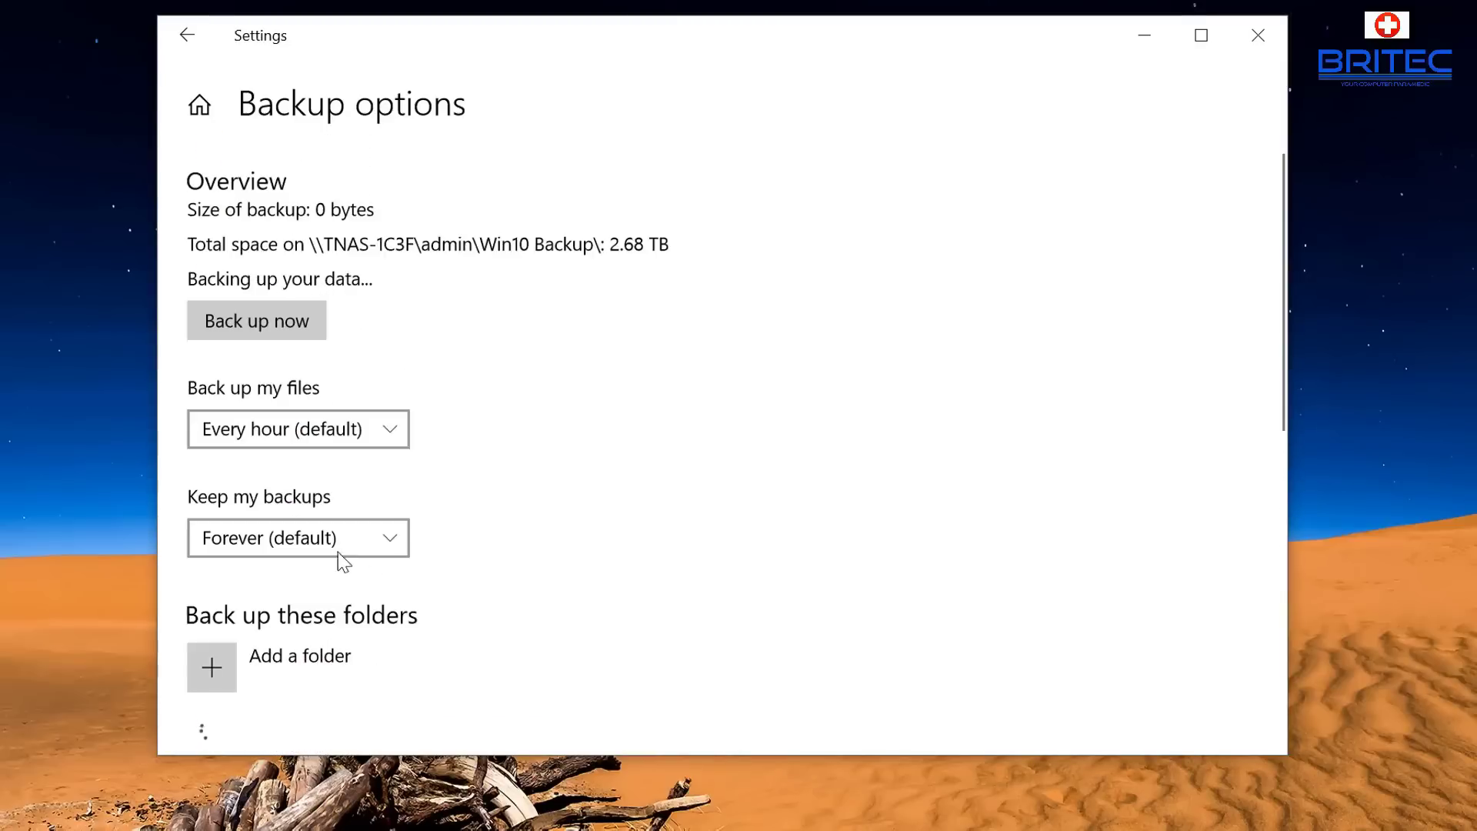
{"action": "scroll", "coordinate": [589, 589], "scroll_direction": "down", "scroll_amount": 12}
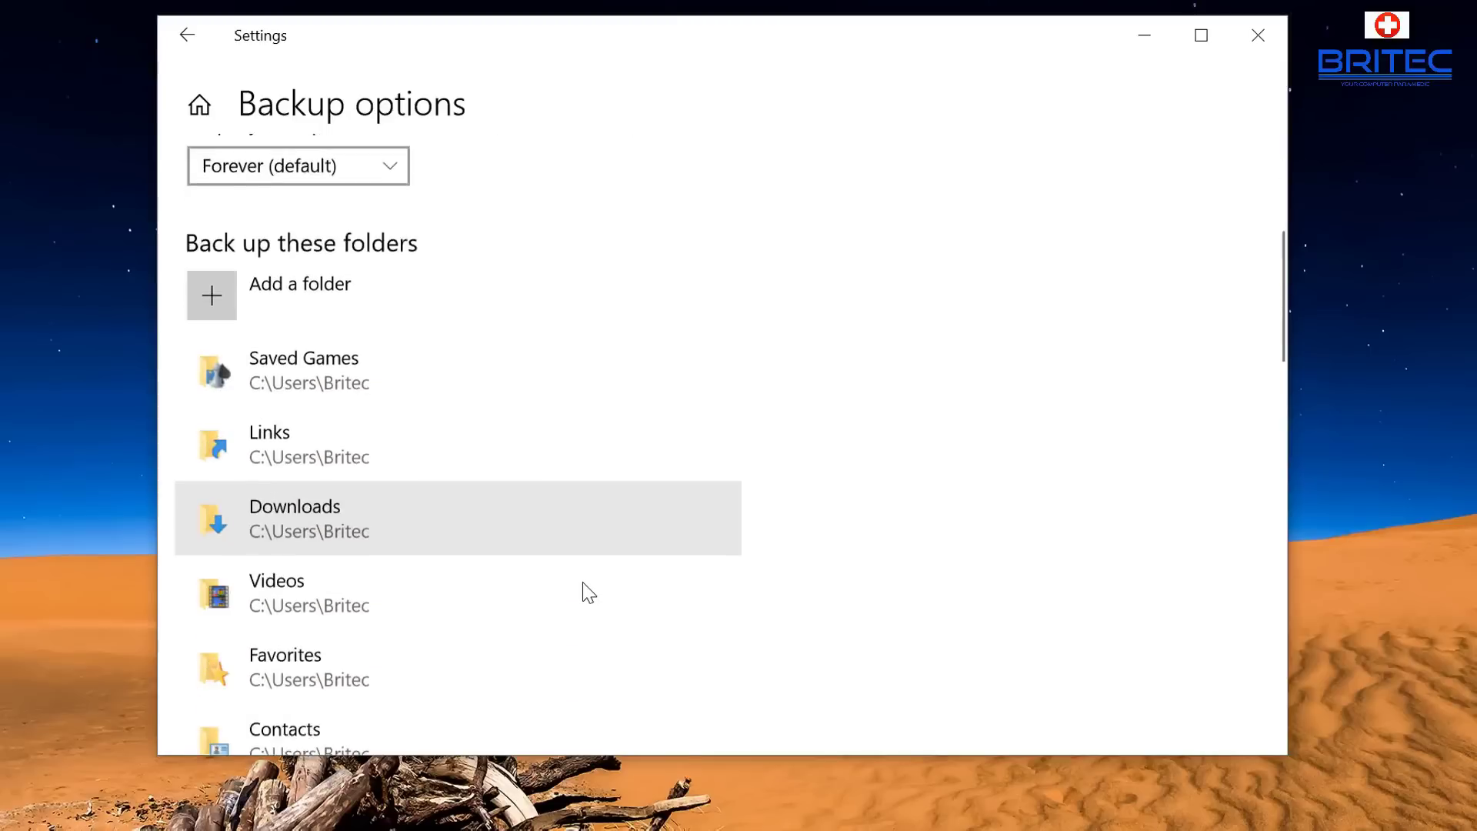
{"action": "scroll", "coordinate": [589, 592], "scroll_direction": "down", "scroll_amount": 5}
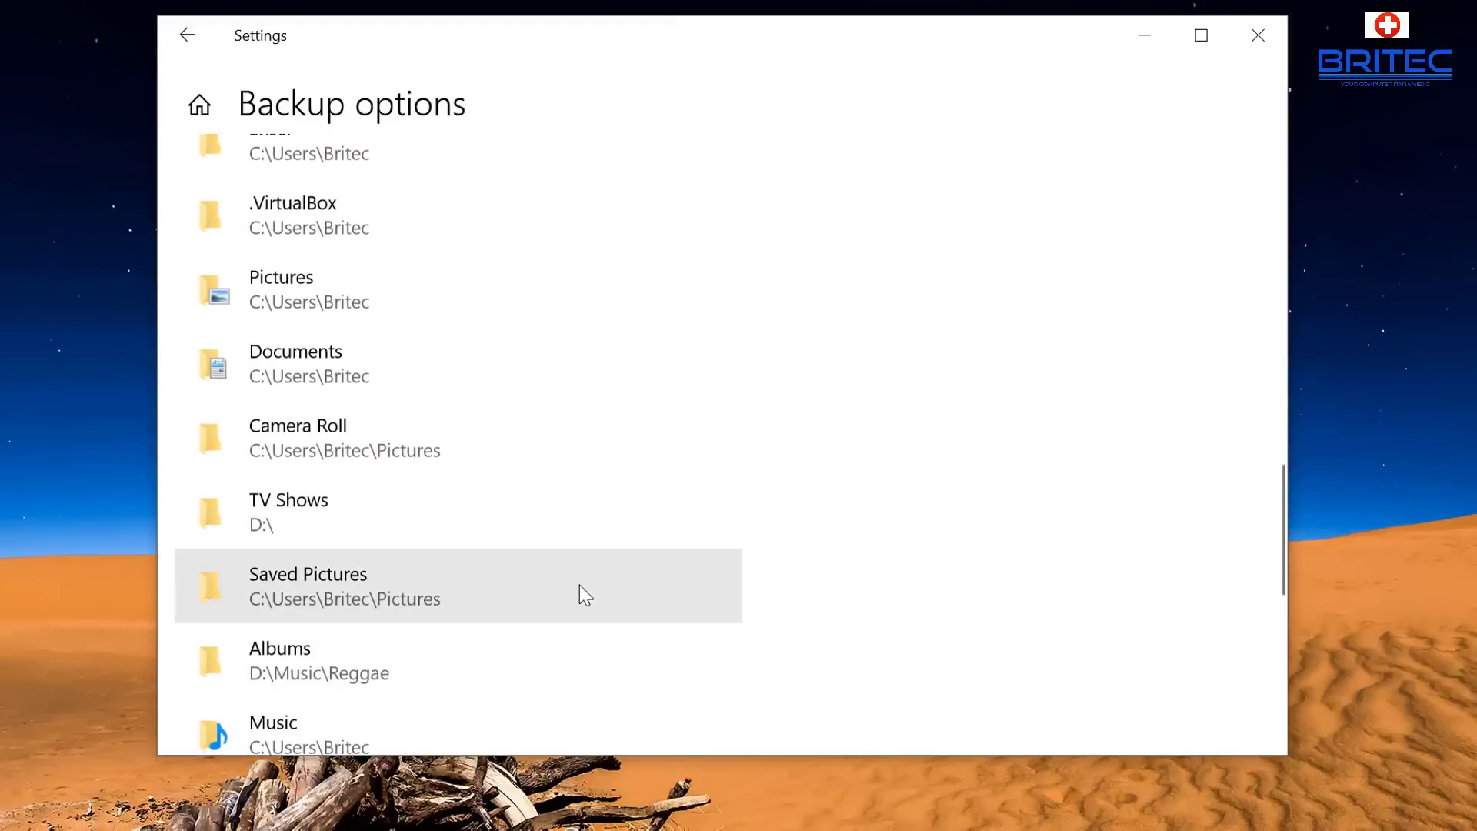
{"action": "left_click", "coordinate": [635, 519]}
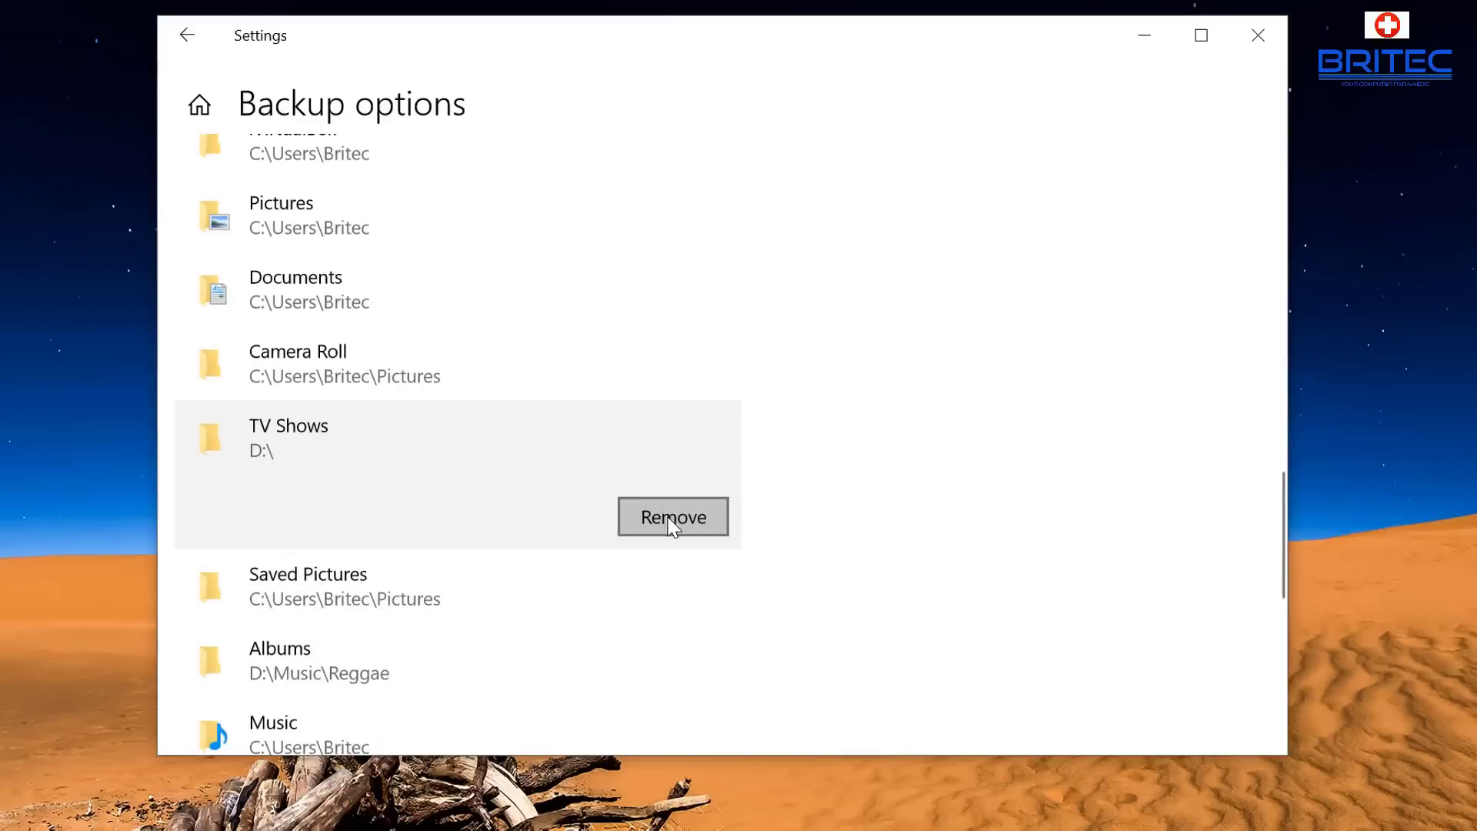
{"action": "left_click", "coordinate": [670, 517]}
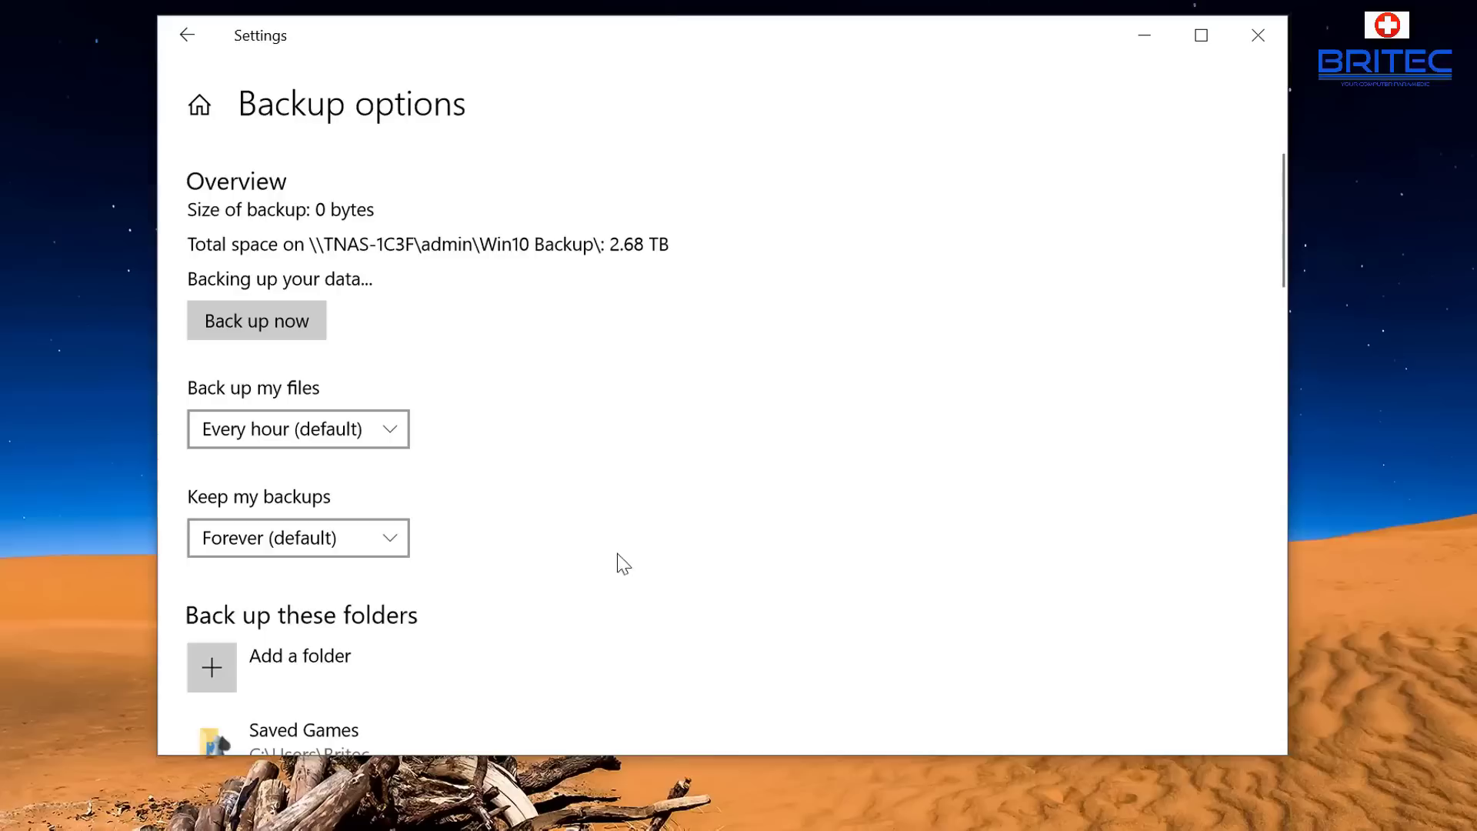
Remove the OneDrive, Downloads, Links and Saved Games folders from the backup list
{"action": "scroll", "coordinate": [700, 554], "scroll_direction": "down", "scroll_amount": 3}
{"action": "scroll", "coordinate": [694, 549], "scroll_direction": "down", "scroll_amount": 9}
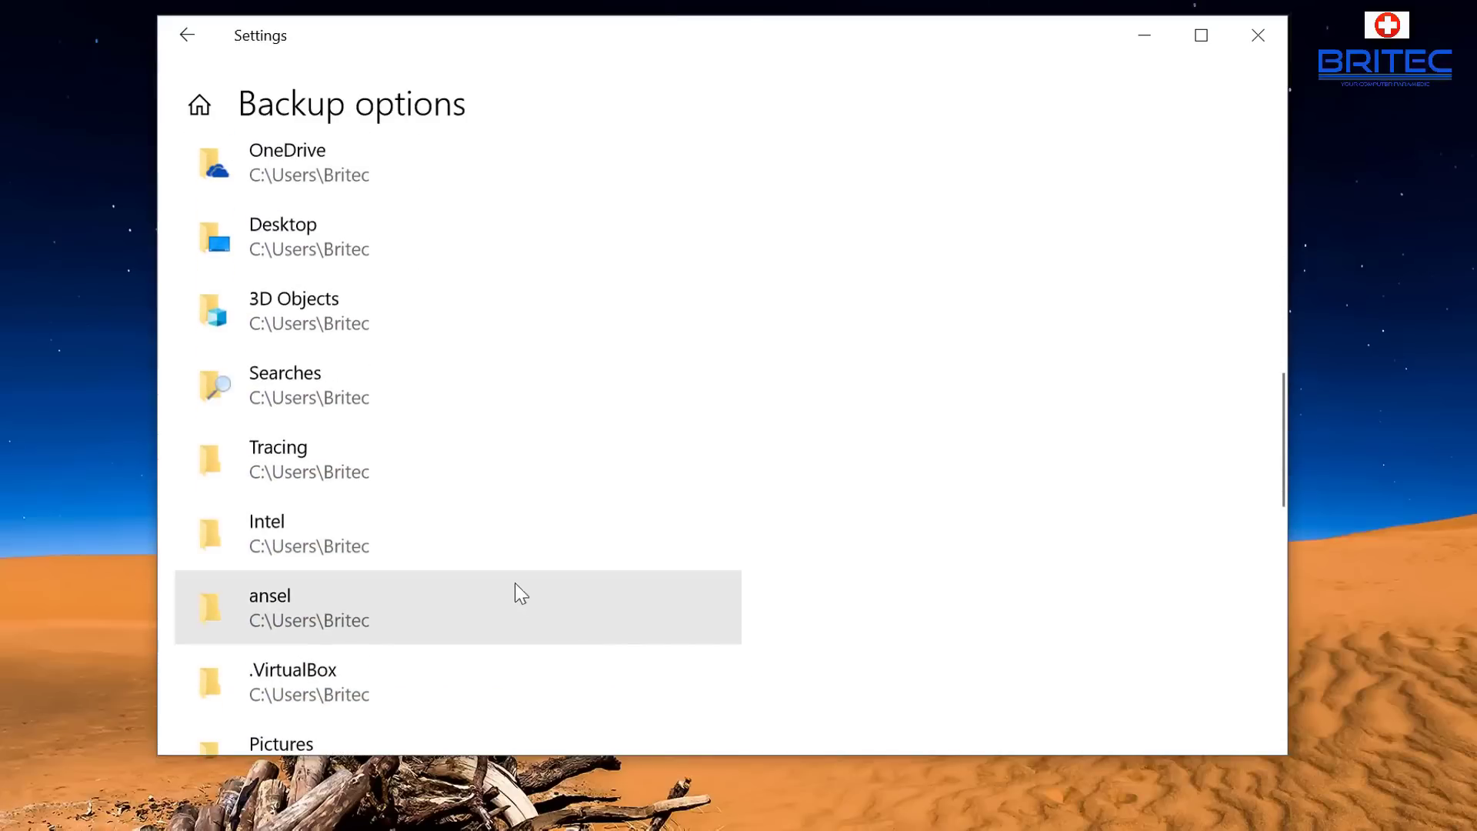
{"action": "scroll", "coordinate": [431, 293], "scroll_direction": "up", "scroll_amount": 1}
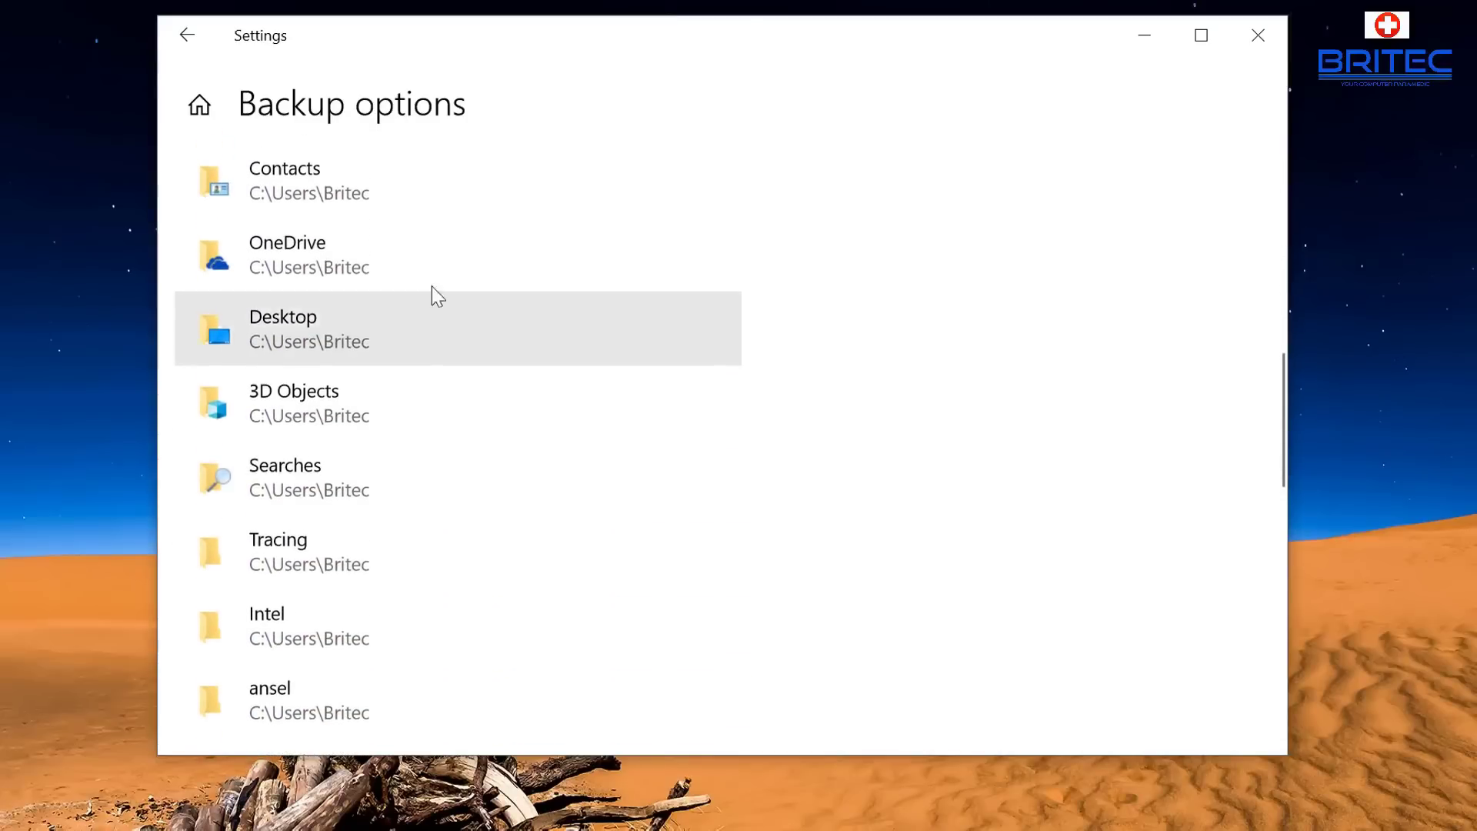
{"action": "left_click", "coordinate": [518, 274]}
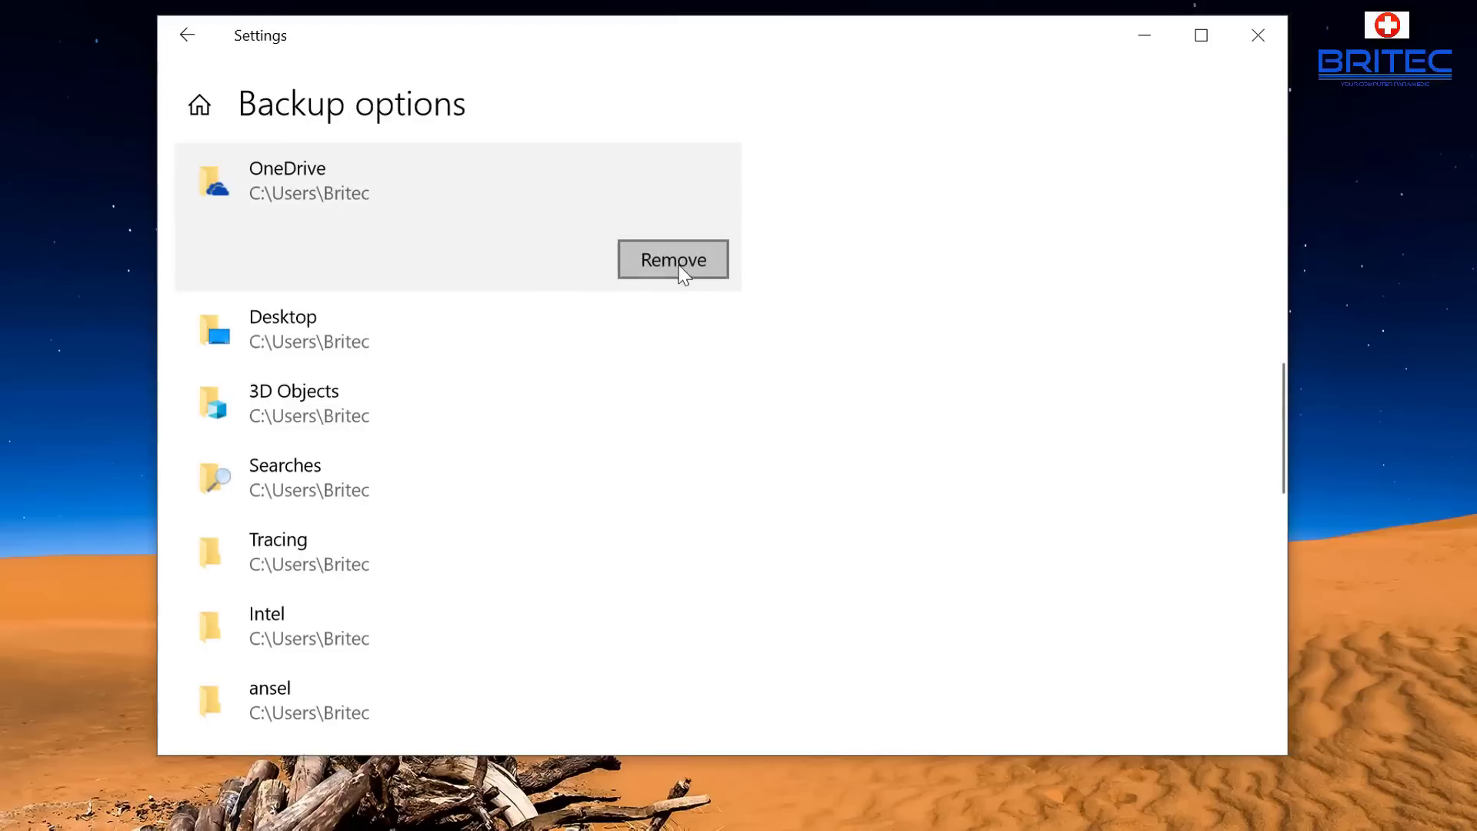
{"action": "left_click", "coordinate": [681, 269]}
{"action": "scroll", "coordinate": [521, 529], "scroll_direction": "down", "scroll_amount": 10}
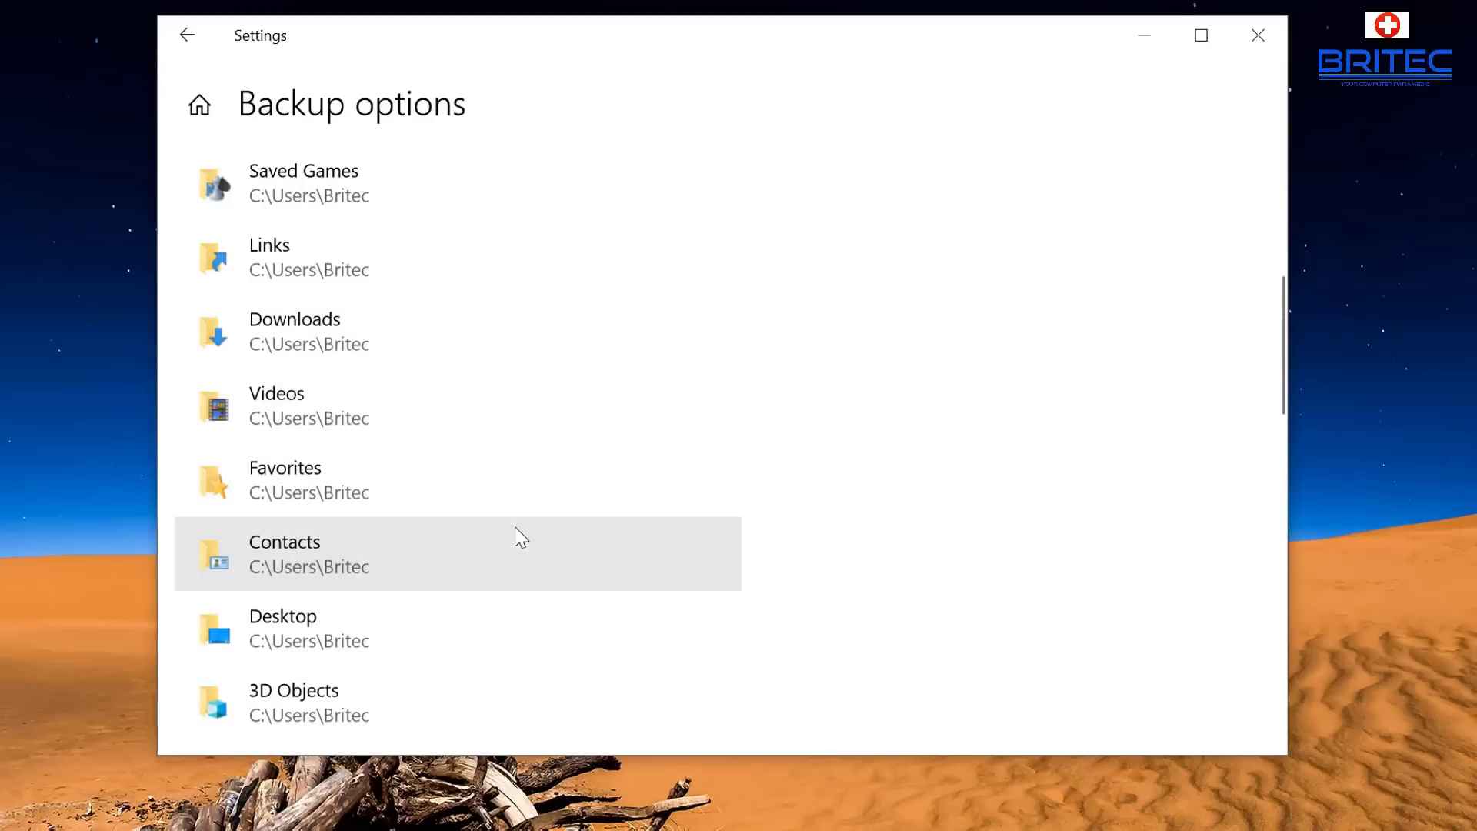
{"action": "left_click", "coordinate": [650, 343]}
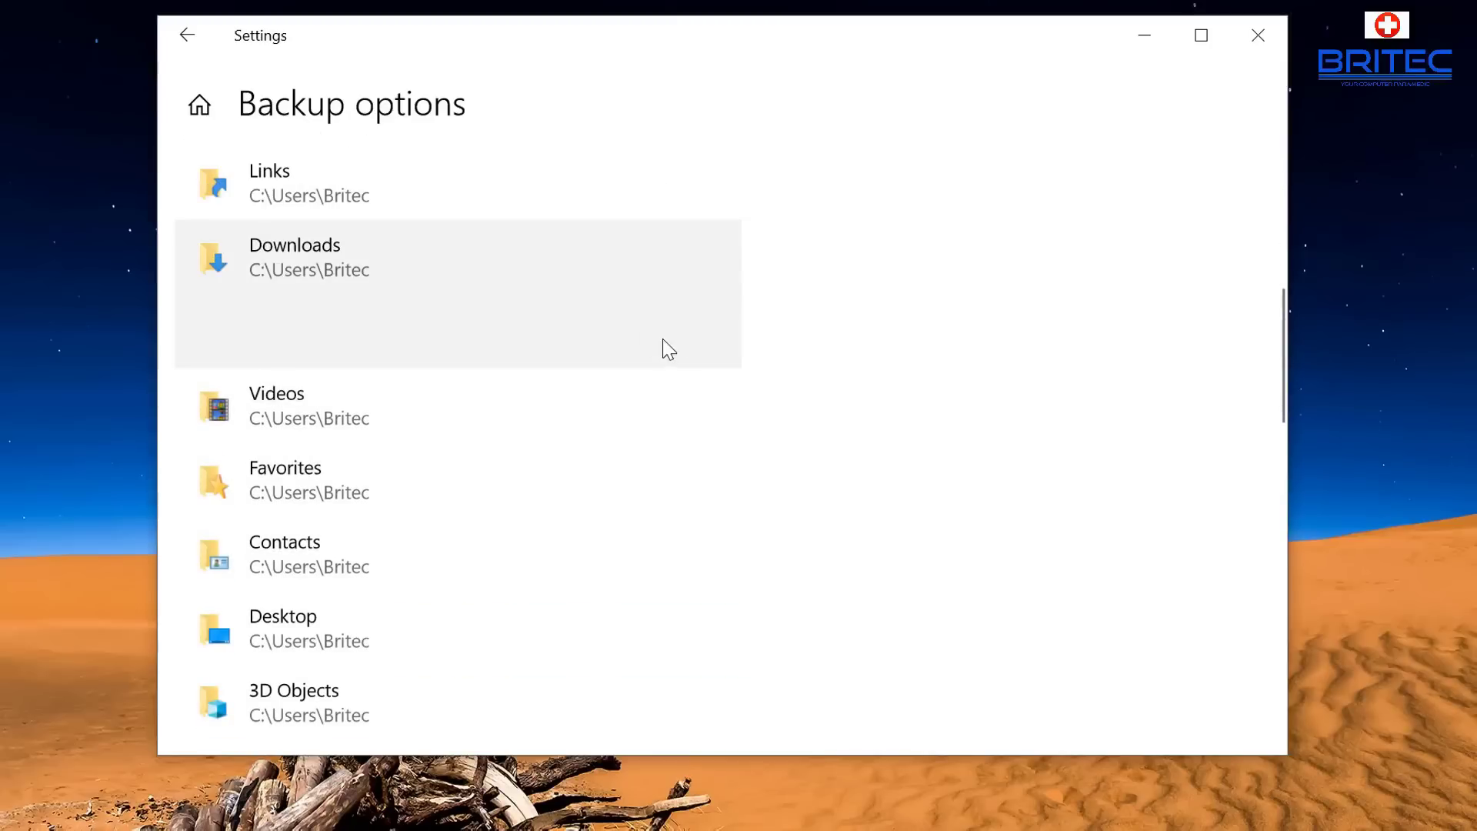
{"action": "left_click", "coordinate": [677, 335]}
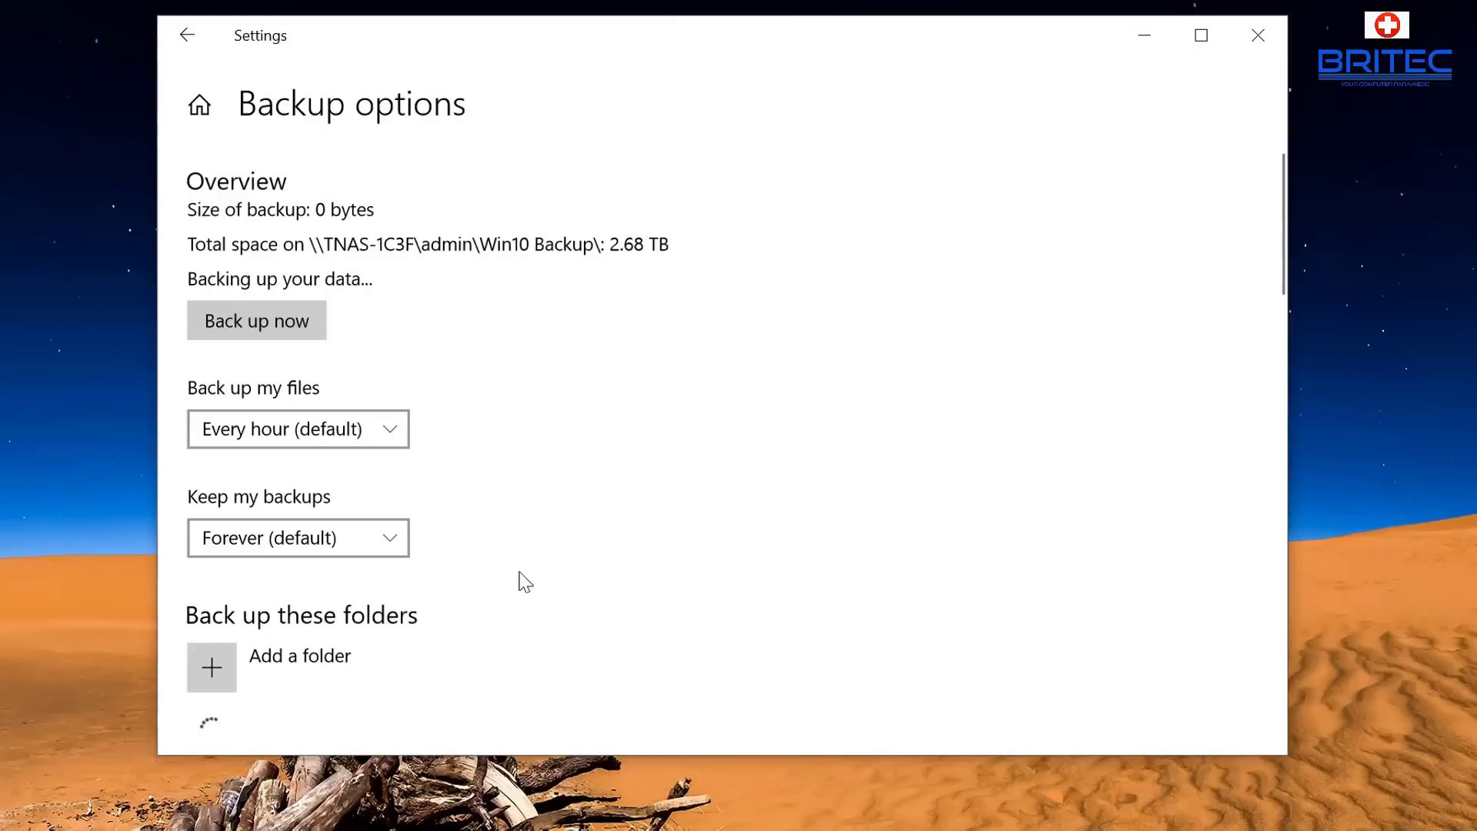
{"action": "scroll", "coordinate": [639, 592], "scroll_direction": "down", "scroll_amount": 4}
{"action": "scroll", "coordinate": [638, 592], "scroll_direction": "down", "scroll_amount": 3}
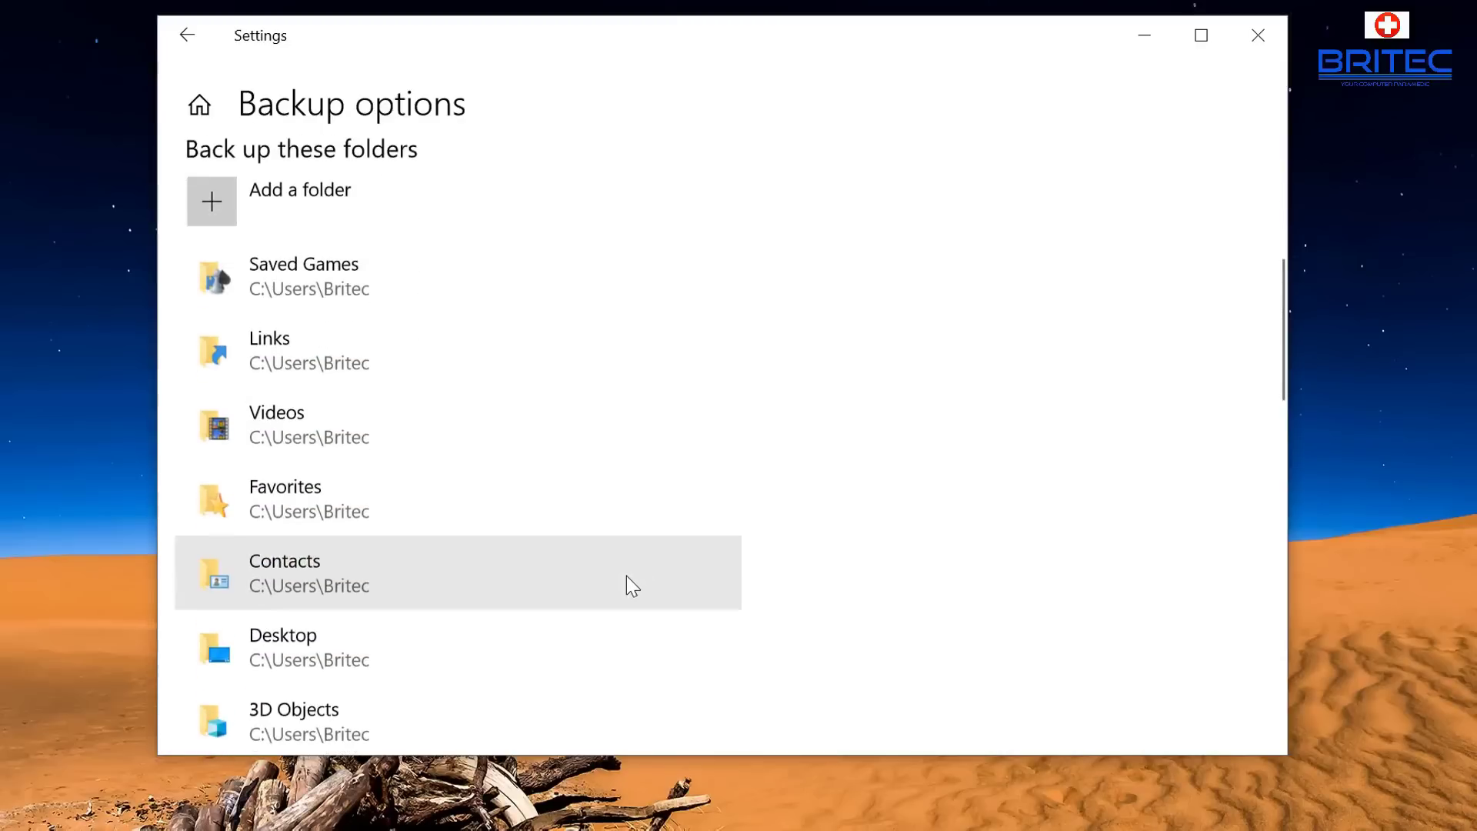
{"action": "left_click", "coordinate": [466, 362]}
{"action": "left_click", "coordinate": [653, 358]}
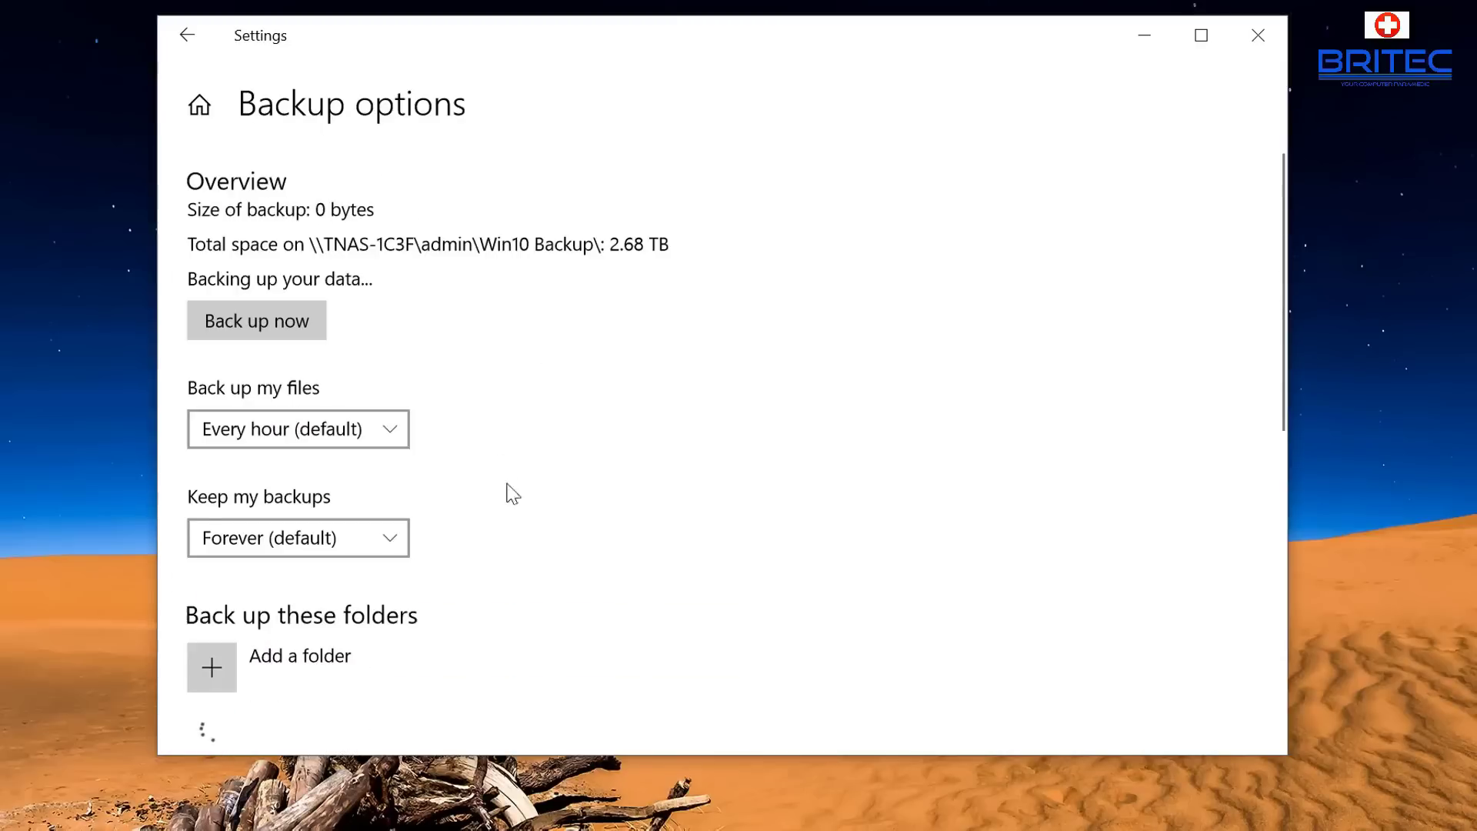
{"action": "scroll", "coordinate": [559, 582], "scroll_direction": "down", "scroll_amount": 3}
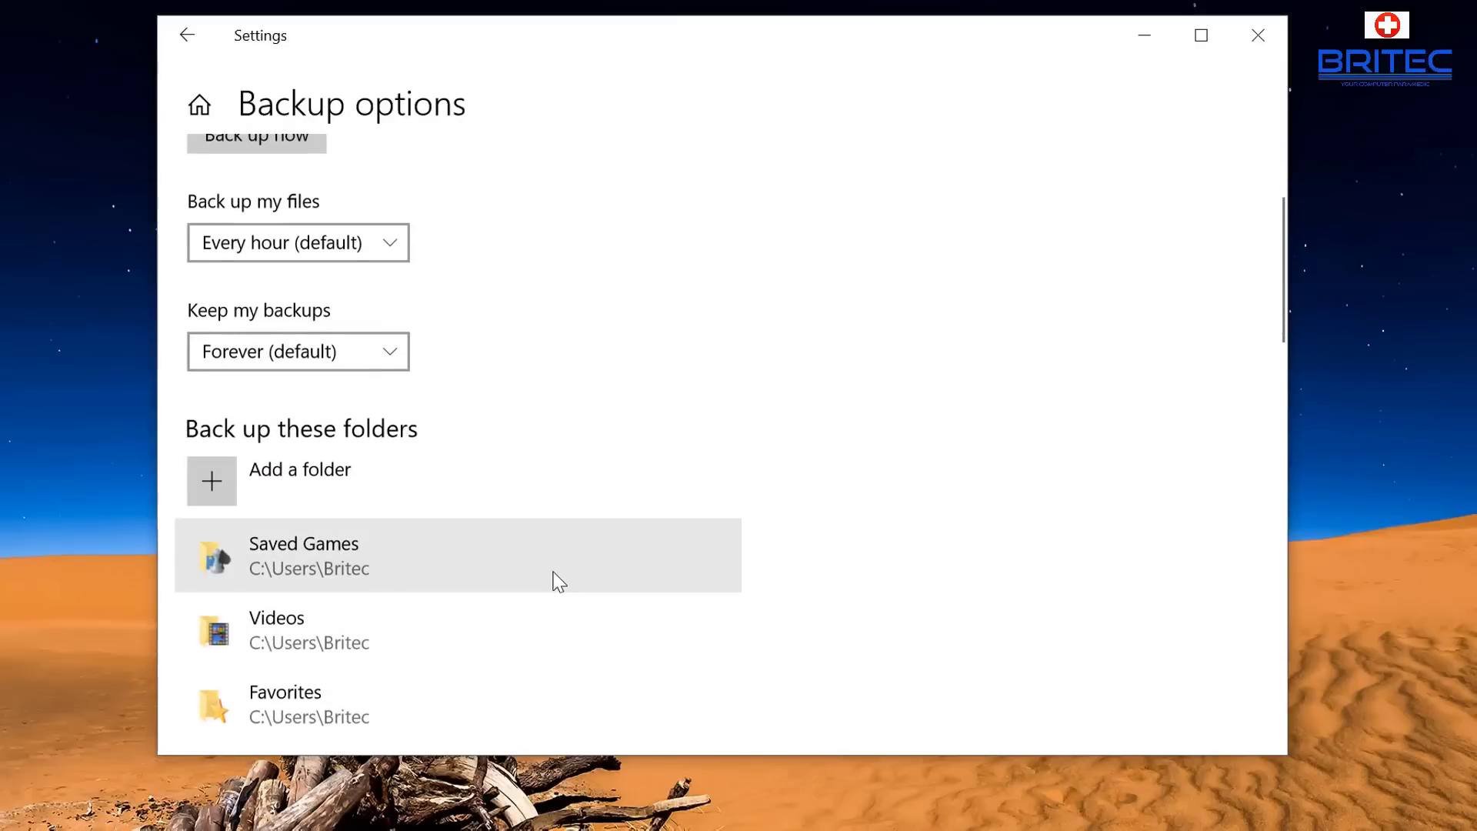
{"action": "left_click", "coordinate": [587, 580]}
{"action": "left_click", "coordinate": [631, 556]}
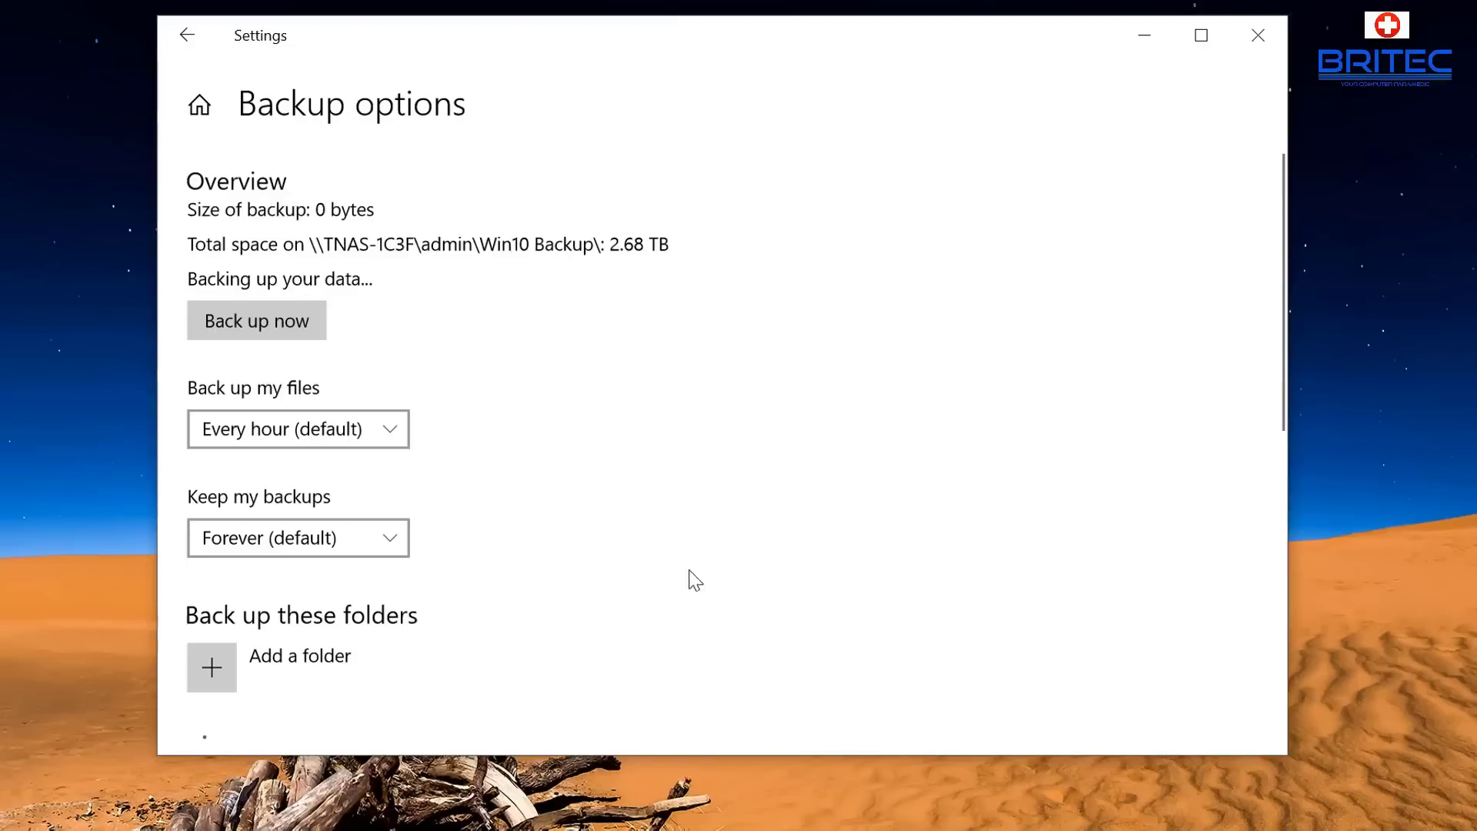
Remove the 3D Objects, Albums and Music folders from the backup list
{"action": "scroll", "coordinate": [769, 605], "scroll_direction": "down", "scroll_amount": 4}
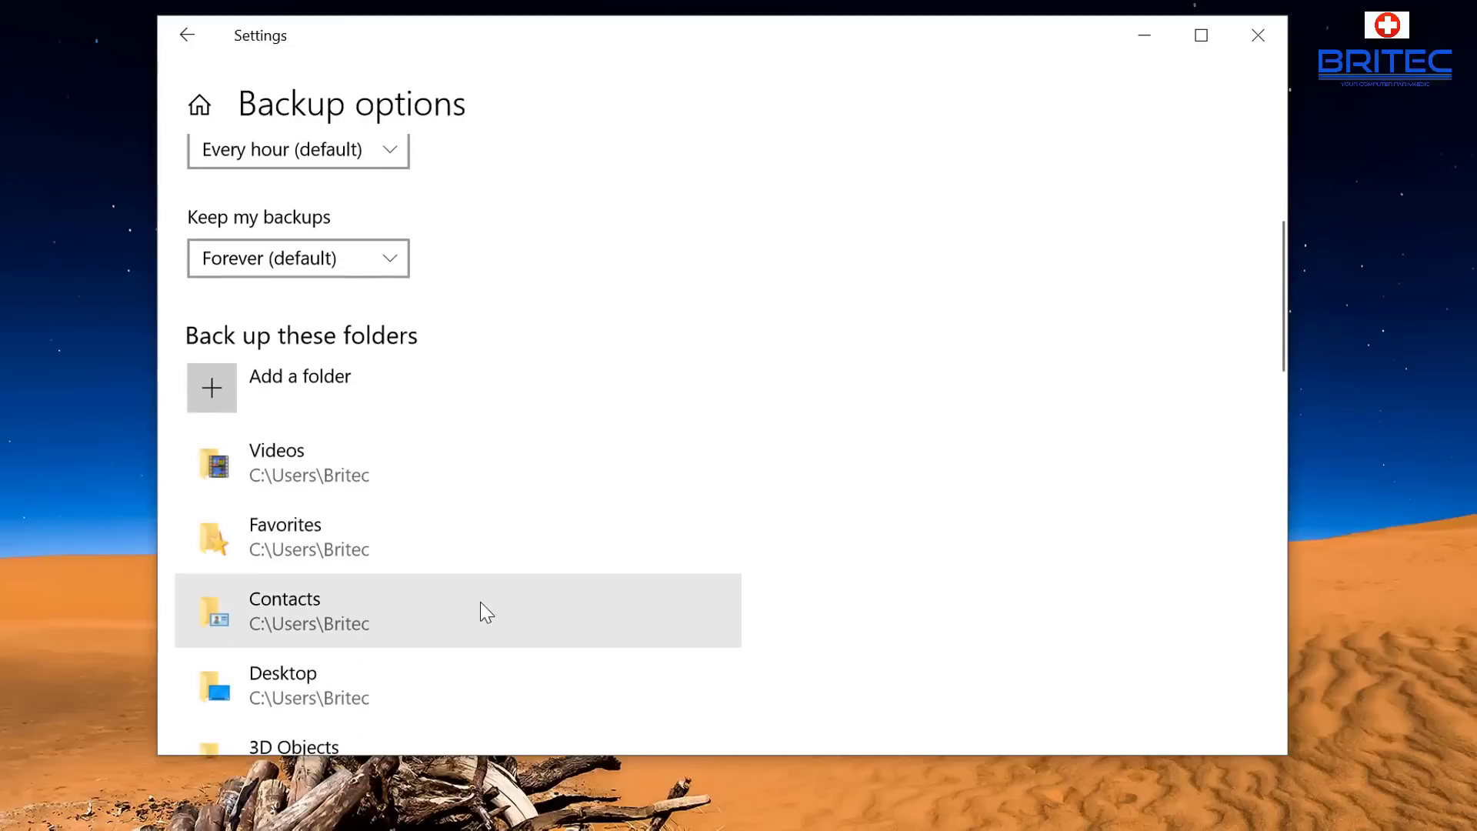
{"action": "scroll", "coordinate": [482, 604], "scroll_direction": "down", "scroll_amount": 2}
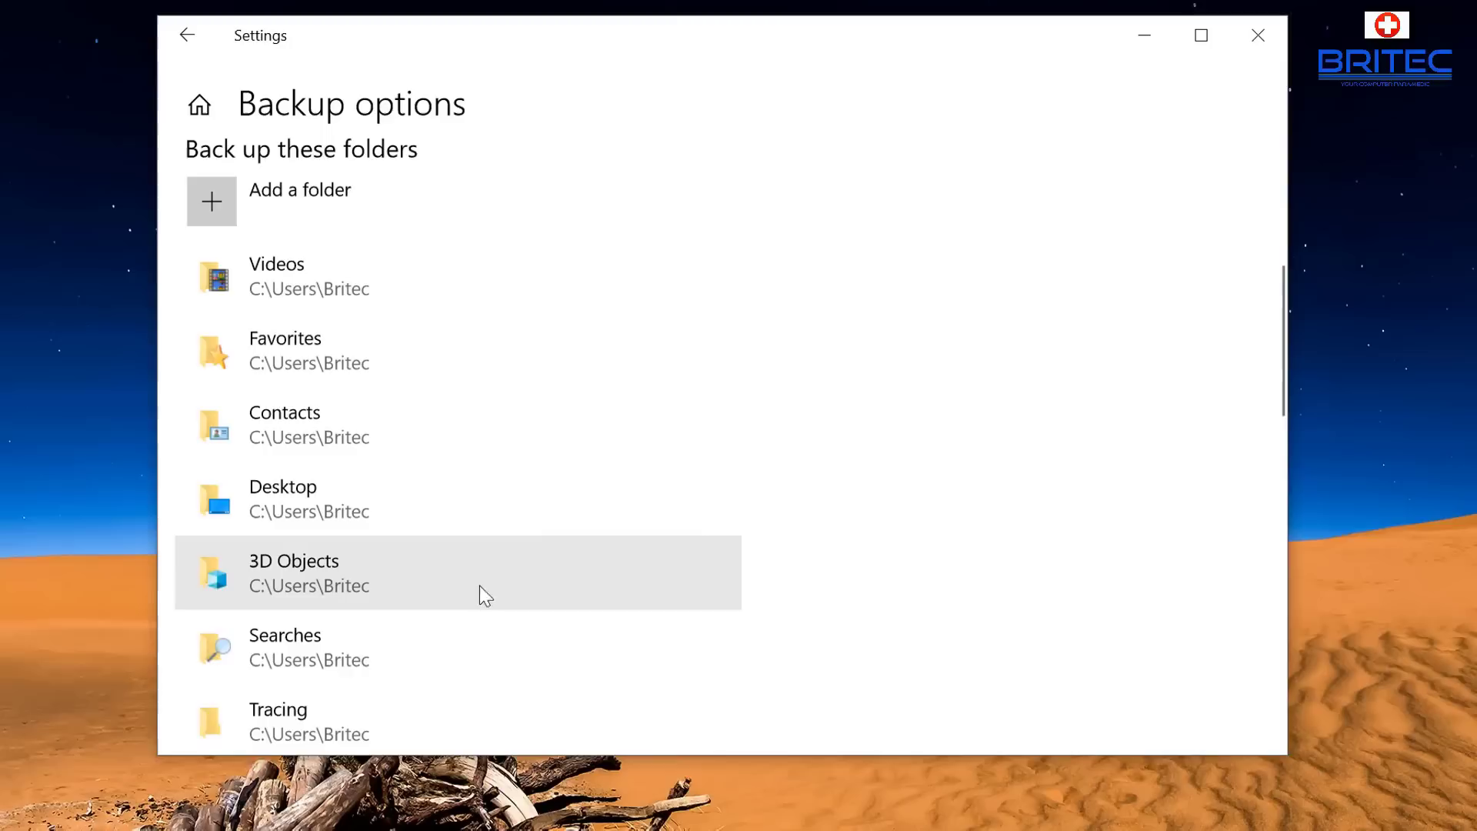
{"action": "left_click", "coordinate": [471, 590]}
{"action": "left_click", "coordinate": [667, 581]}
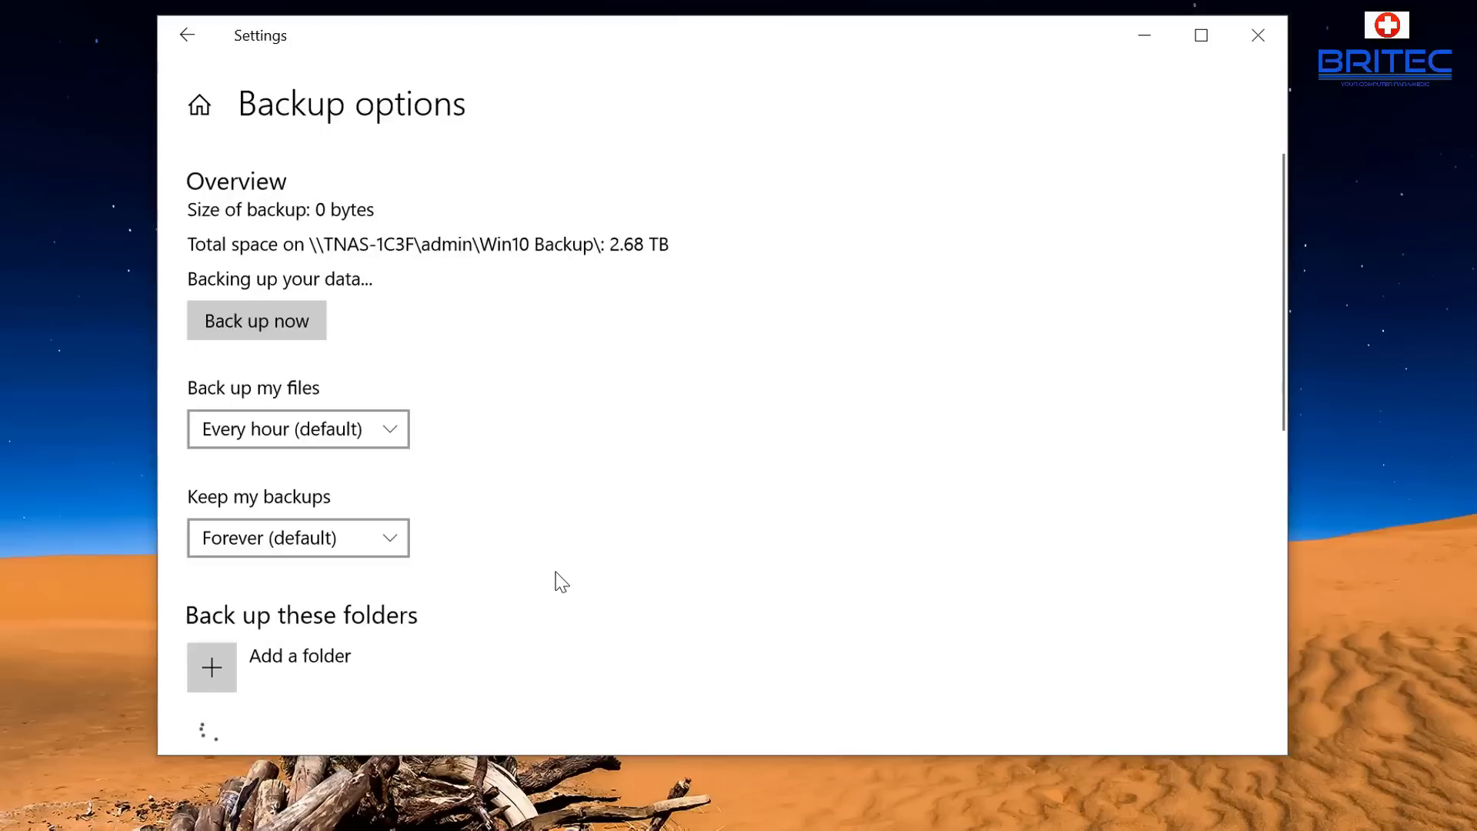
{"action": "scroll", "coordinate": [557, 583], "scroll_direction": "down", "scroll_amount": 5}
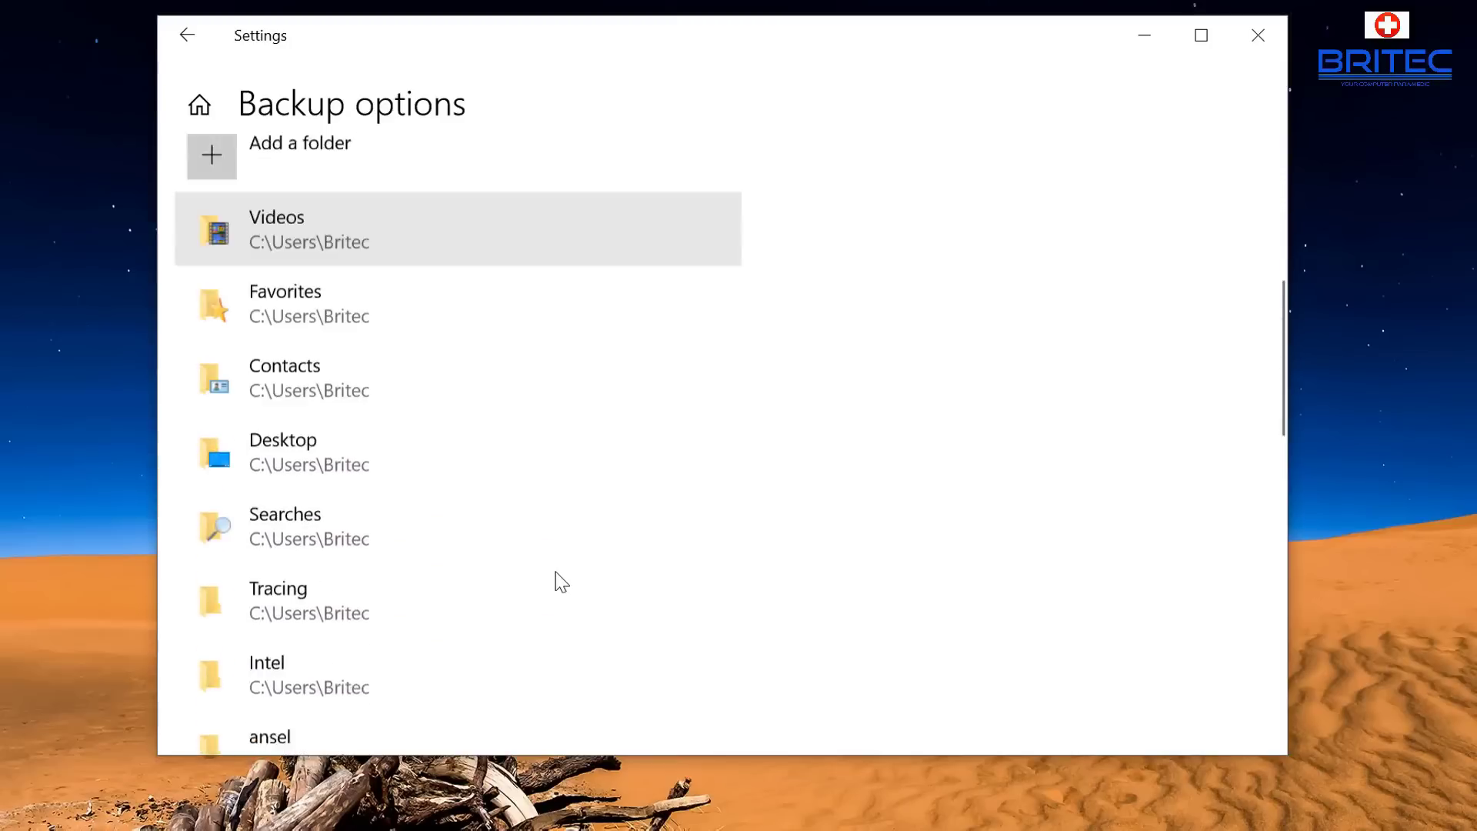
{"action": "scroll", "coordinate": [450, 603], "scroll_direction": "down", "scroll_amount": 6}
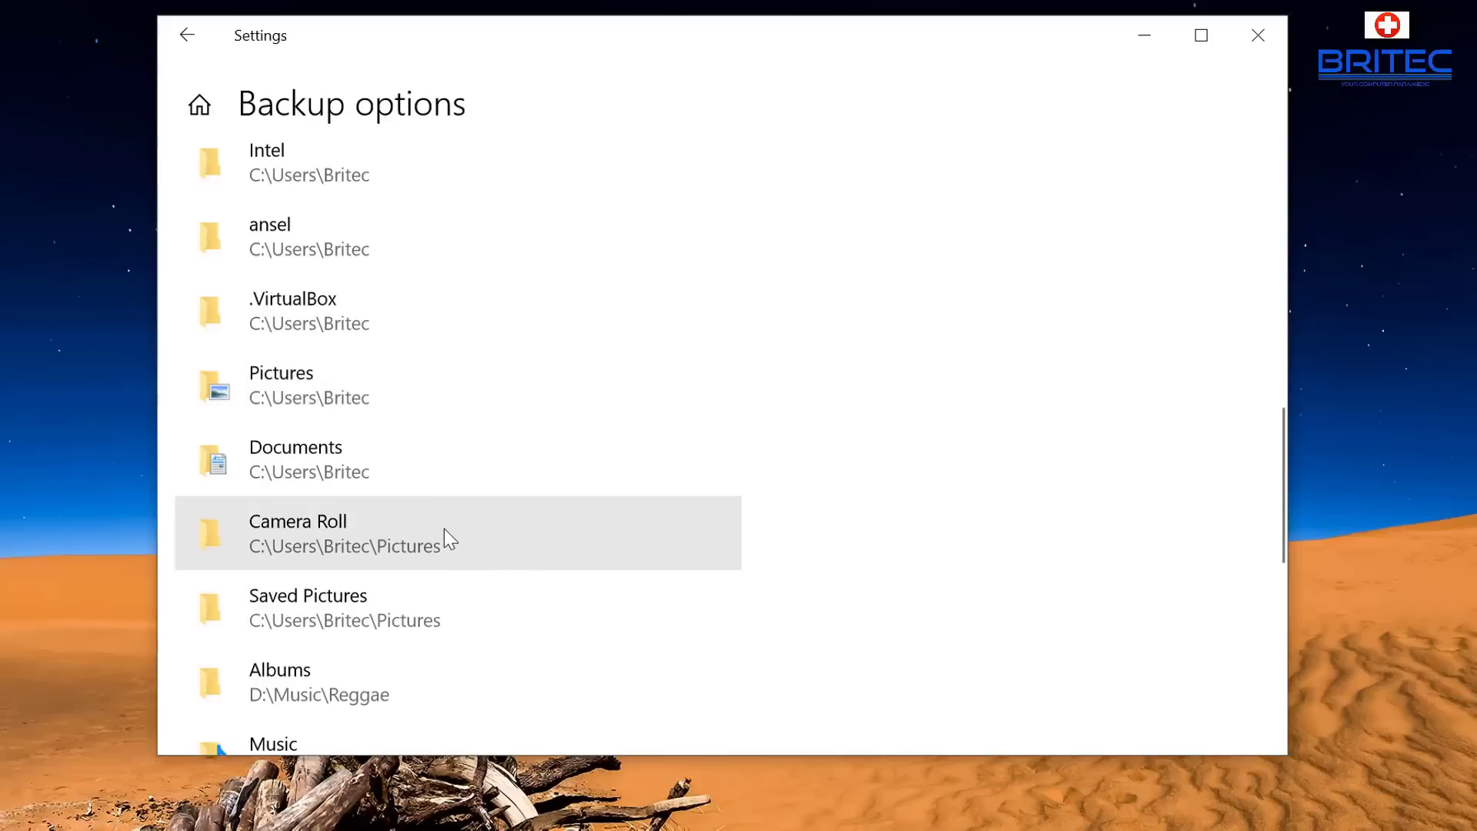
{"action": "scroll", "coordinate": [448, 531], "scroll_direction": "down", "scroll_amount": 3}
{"action": "left_click", "coordinate": [486, 505]}
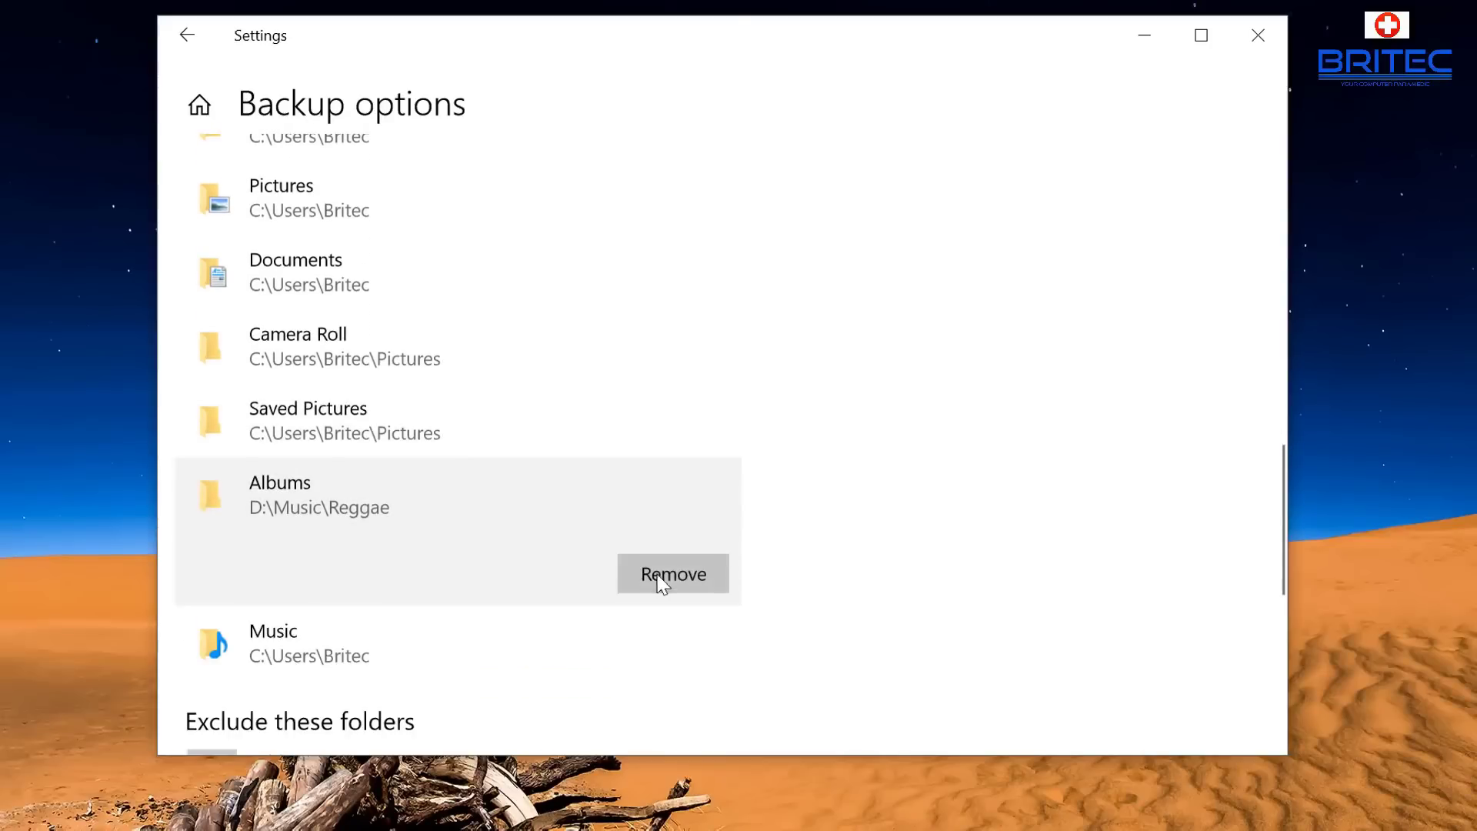
{"action": "left_click", "coordinate": [658, 575]}
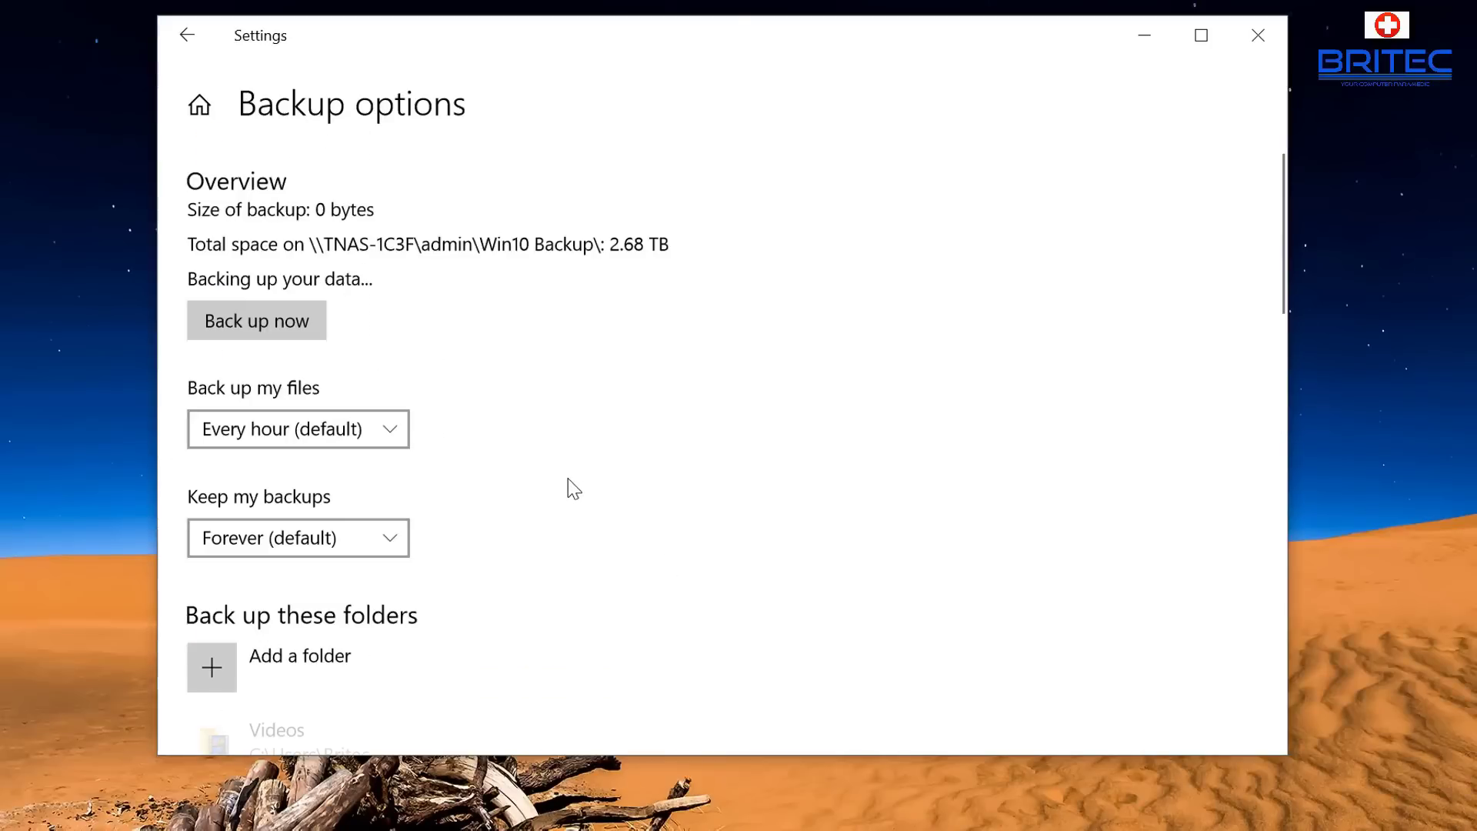
{"action": "scroll", "coordinate": [573, 489], "scroll_direction": "down", "scroll_amount": 5}
{"action": "scroll", "coordinate": [569, 489], "scroll_direction": "down", "scroll_amount": 15}
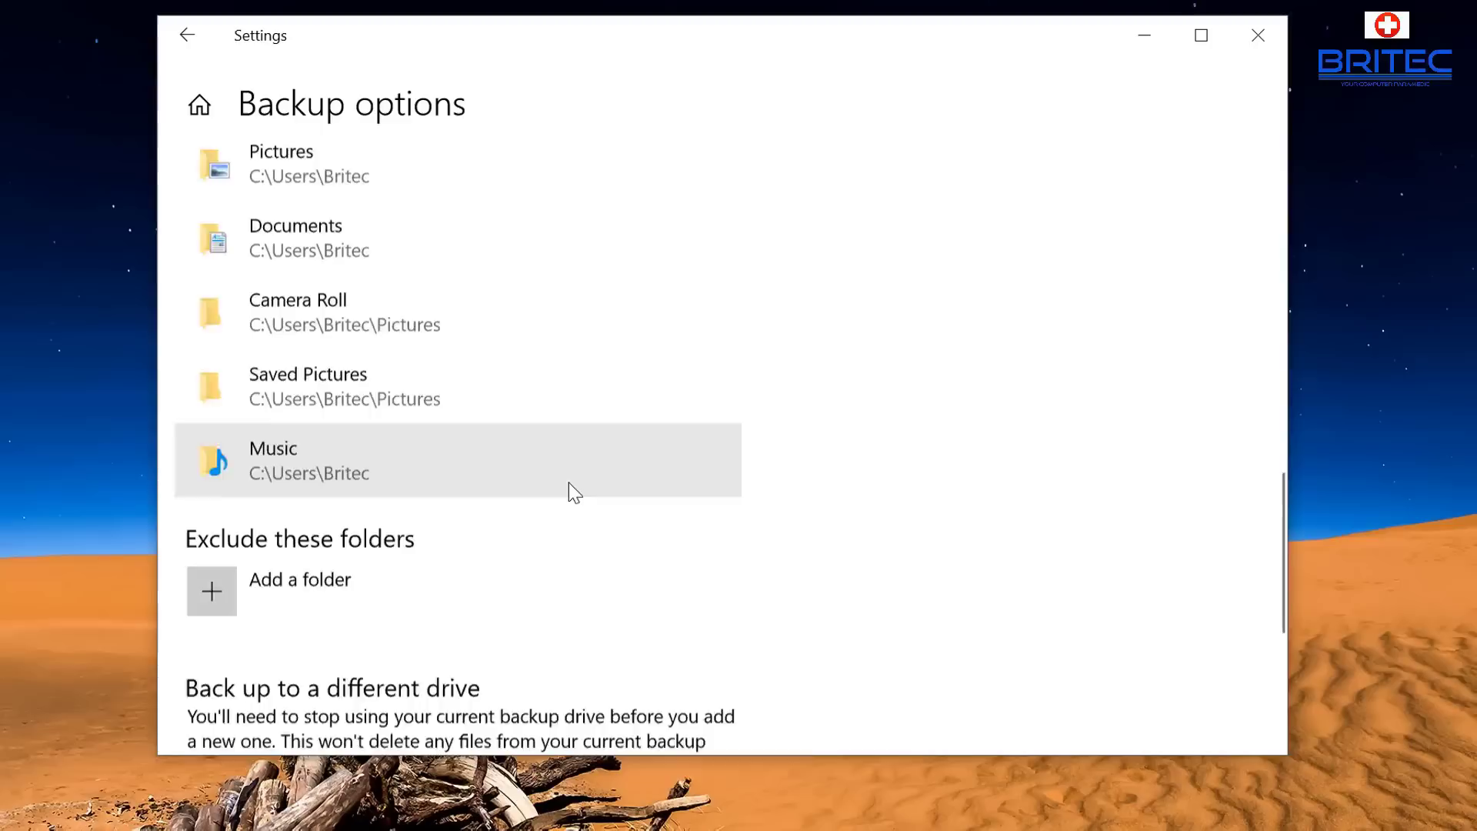
{"action": "scroll", "coordinate": [530, 398], "scroll_direction": "up", "scroll_amount": 1}
{"action": "left_click", "coordinate": [508, 419]}
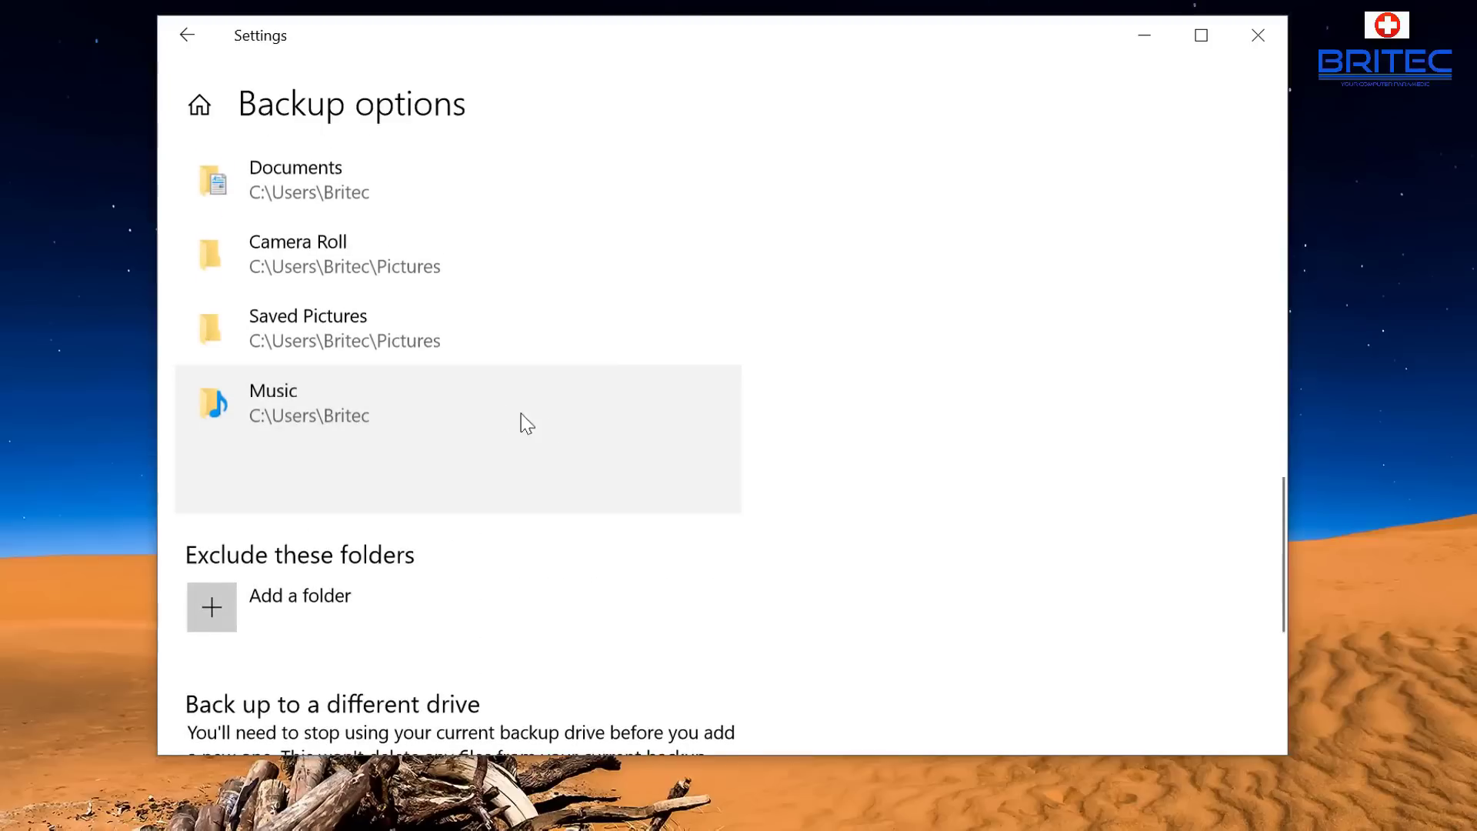
{"action": "left_click", "coordinate": [670, 502]}
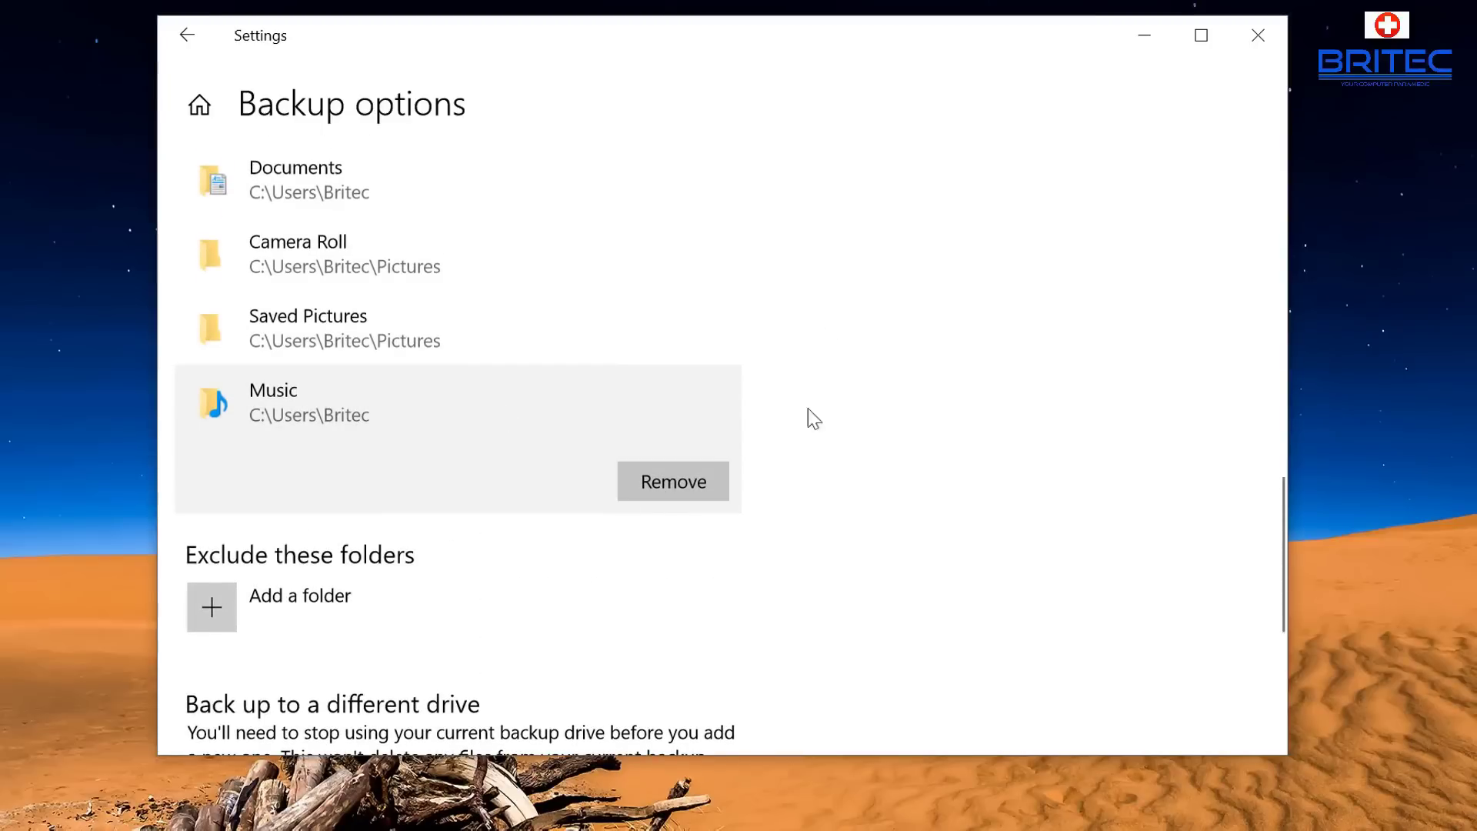
{"action": "left_click", "coordinate": [673, 487]}
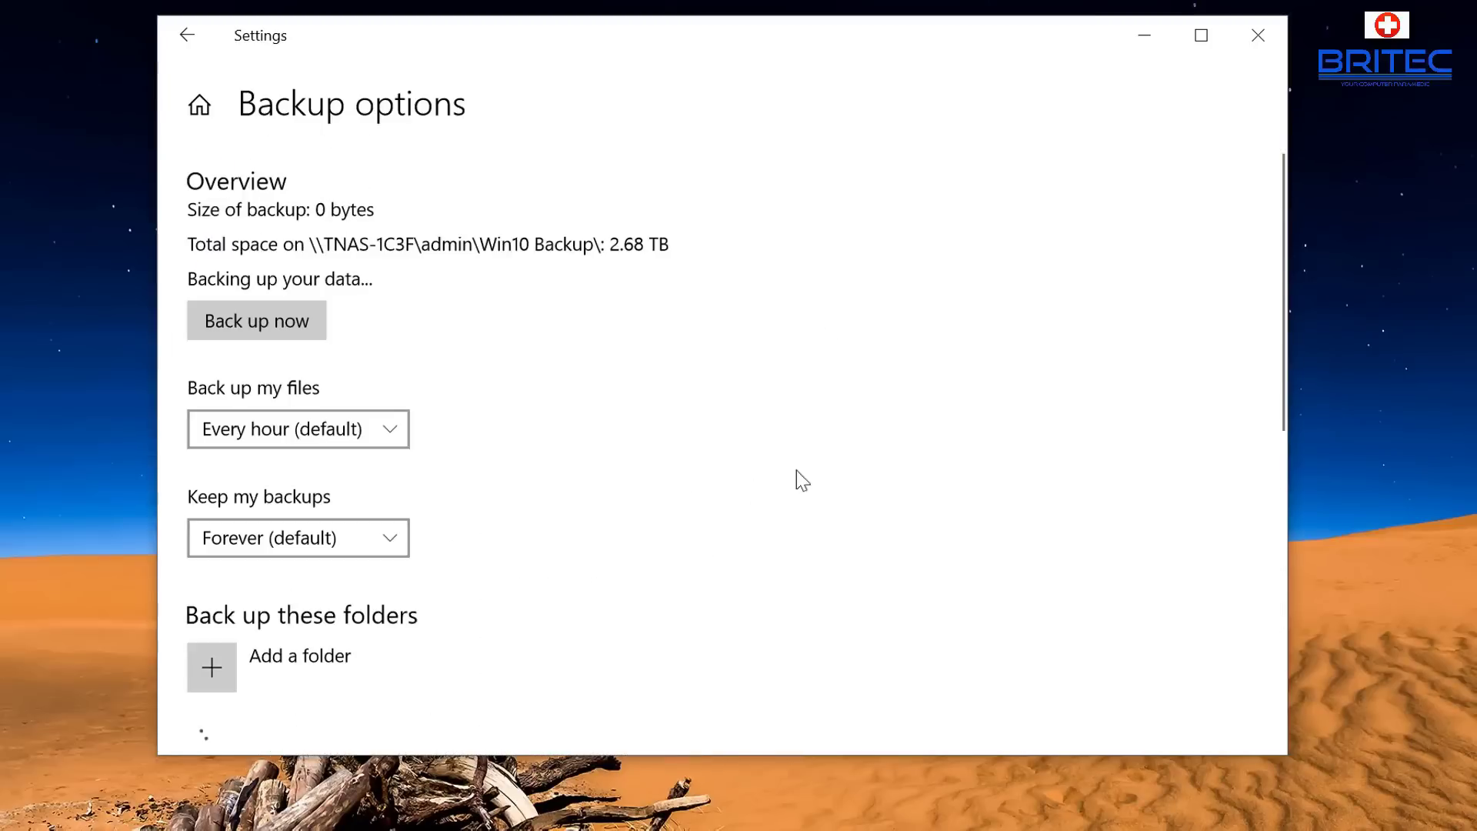
{"action": "scroll", "coordinate": [626, 551], "scroll_direction": "down", "scroll_amount": 8}
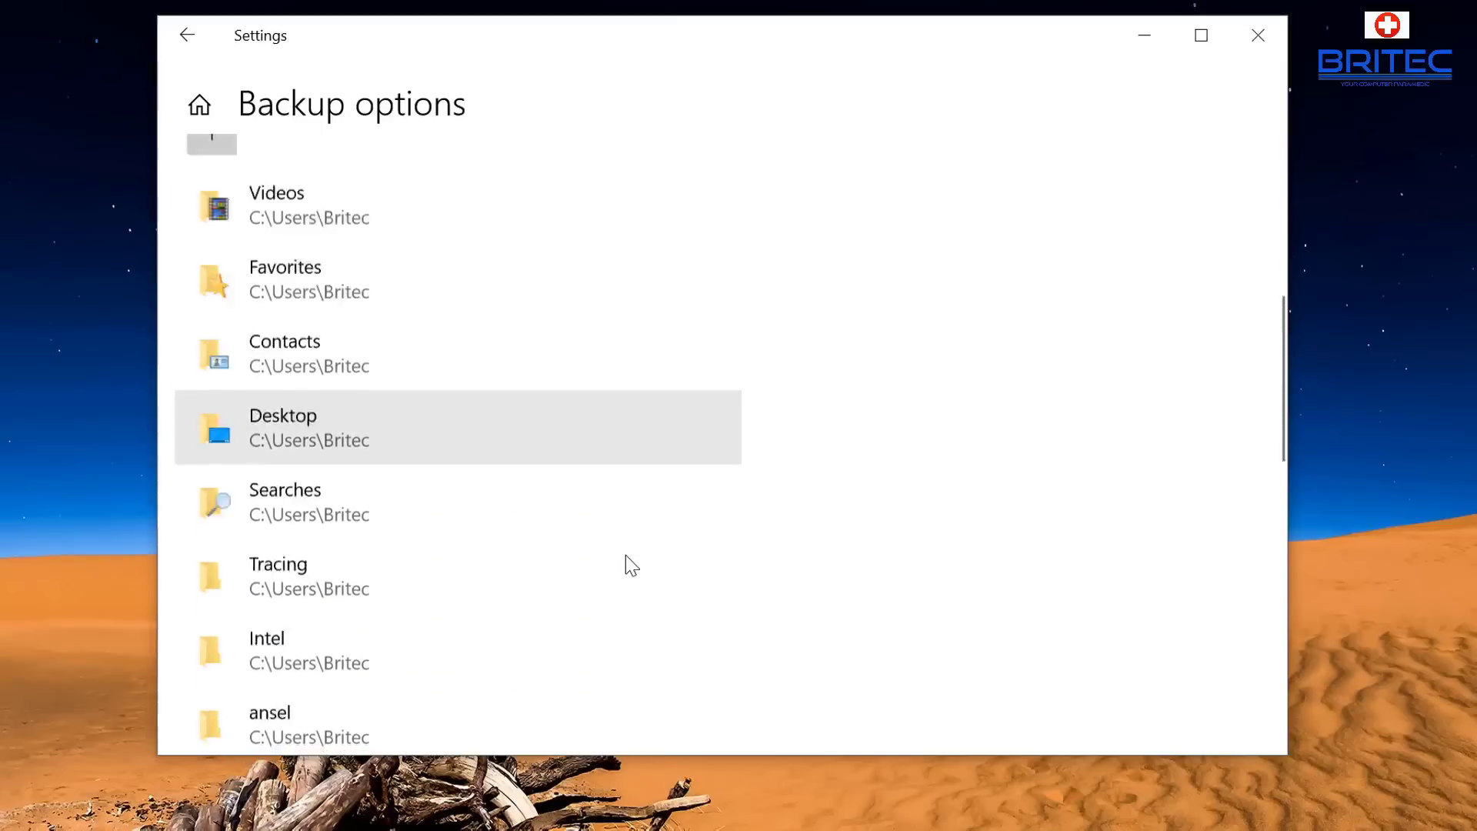
{"action": "scroll", "coordinate": [534, 520], "scroll_direction": "up", "scroll_amount": 7}
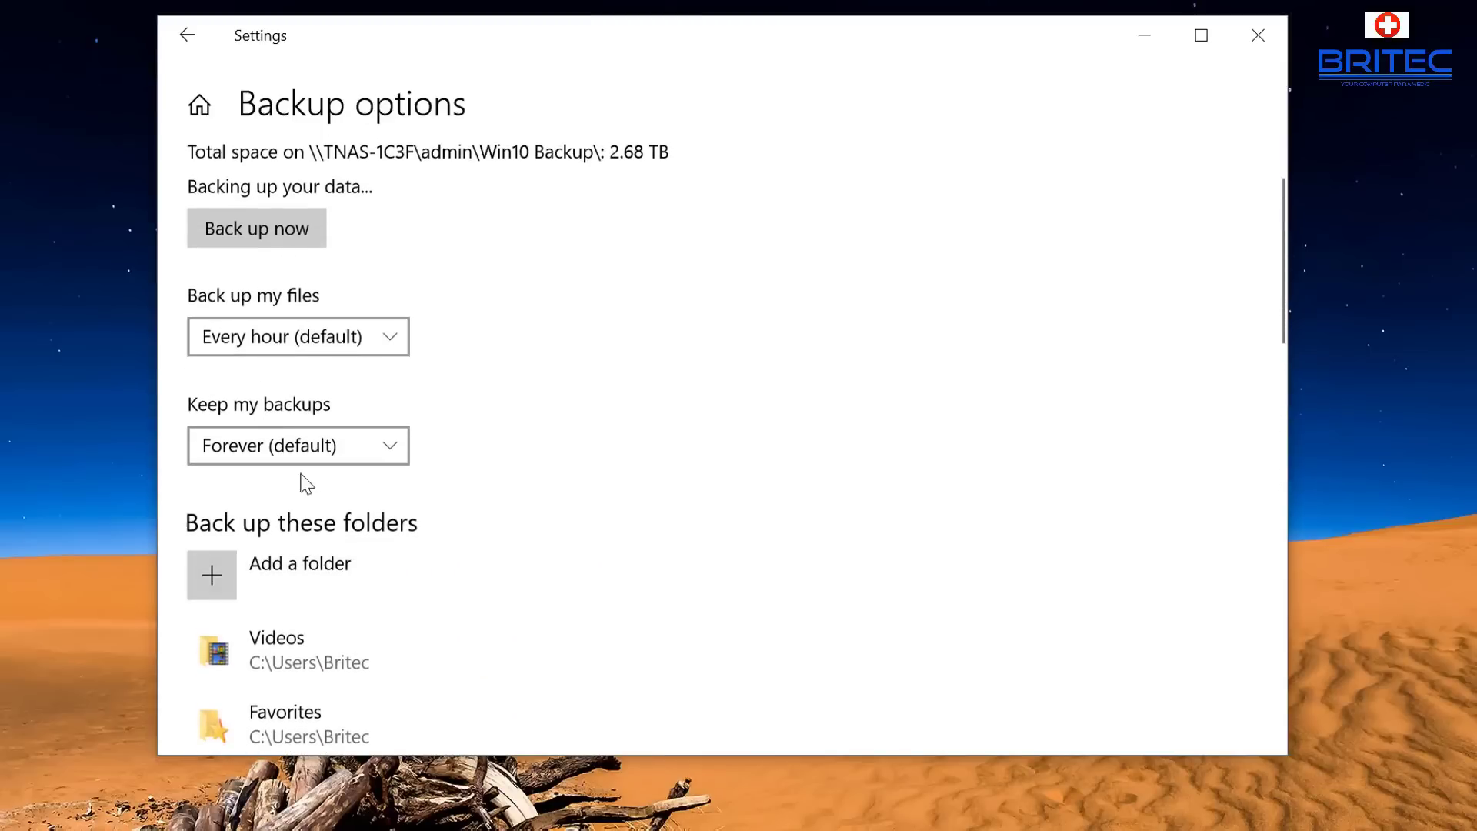
{"action": "scroll", "coordinate": [300, 481], "scroll_direction": "down", "scroll_amount": 3}
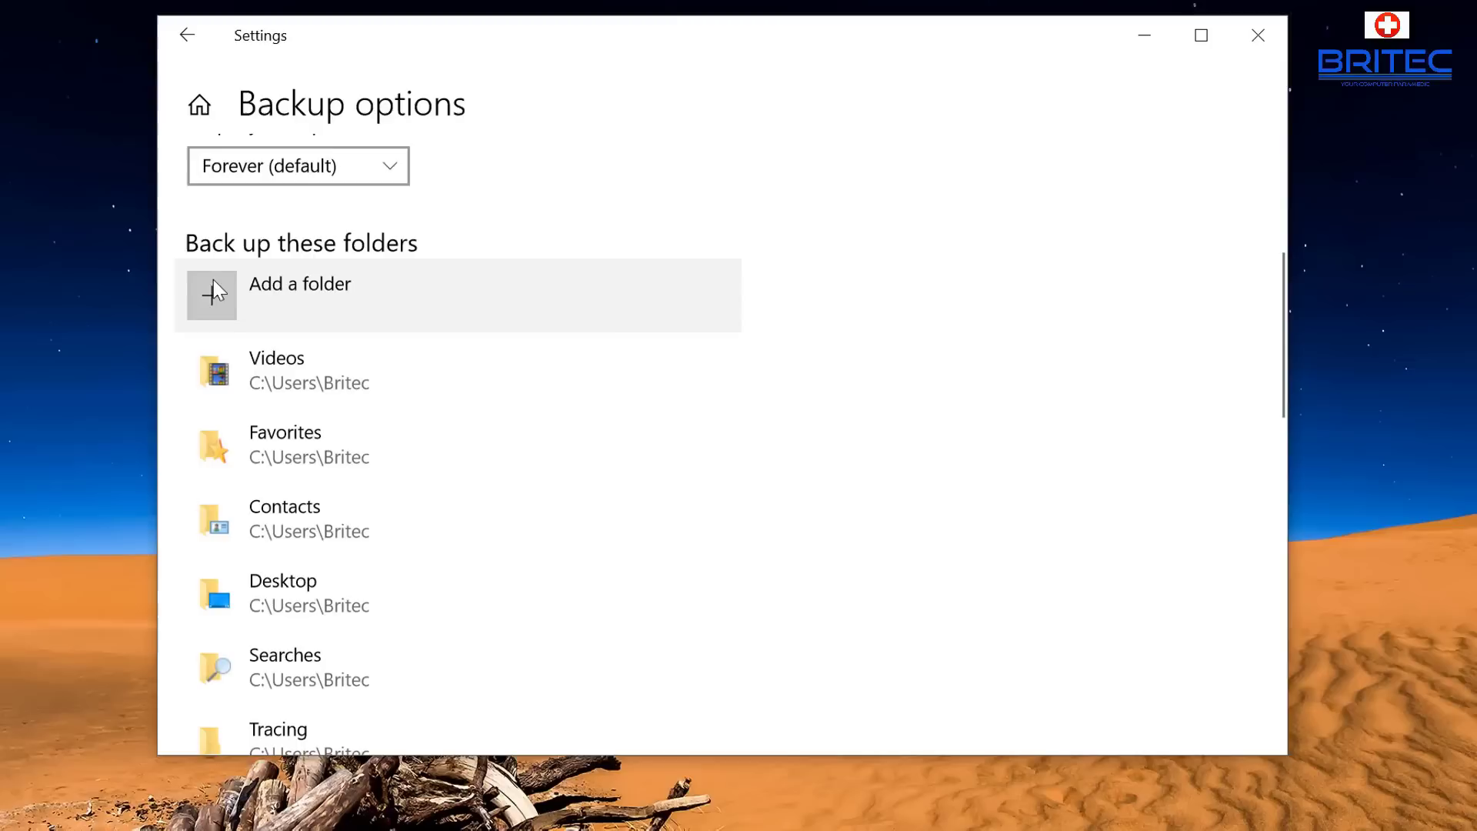
{"action": "scroll", "coordinate": [477, 523], "scroll_direction": "down", "scroll_amount": 8}
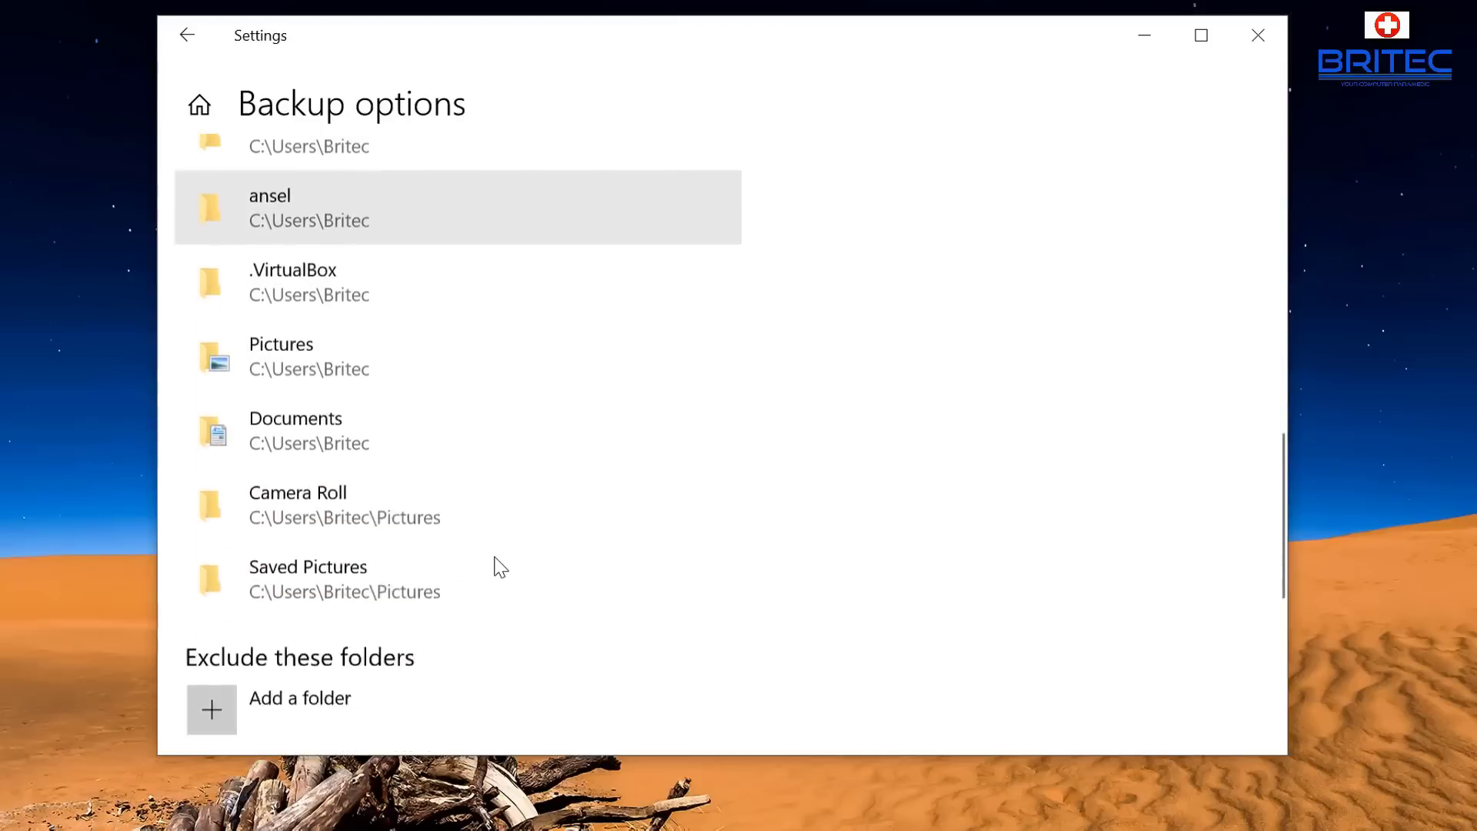
{"action": "scroll", "coordinate": [494, 558], "scroll_direction": "down", "scroll_amount": 3}
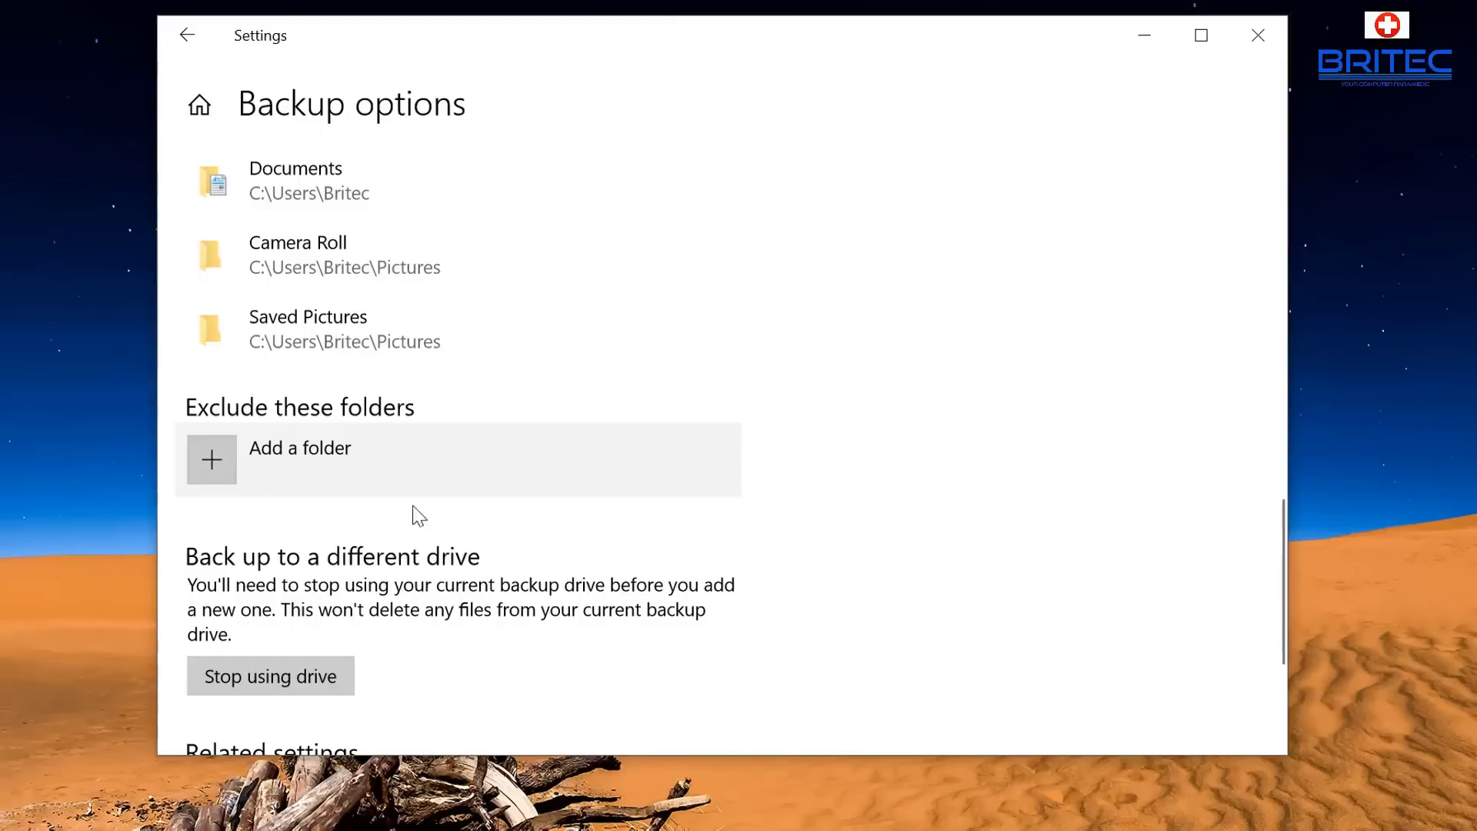
{"action": "scroll", "coordinate": [418, 514], "scroll_direction": "down", "scroll_amount": 2}
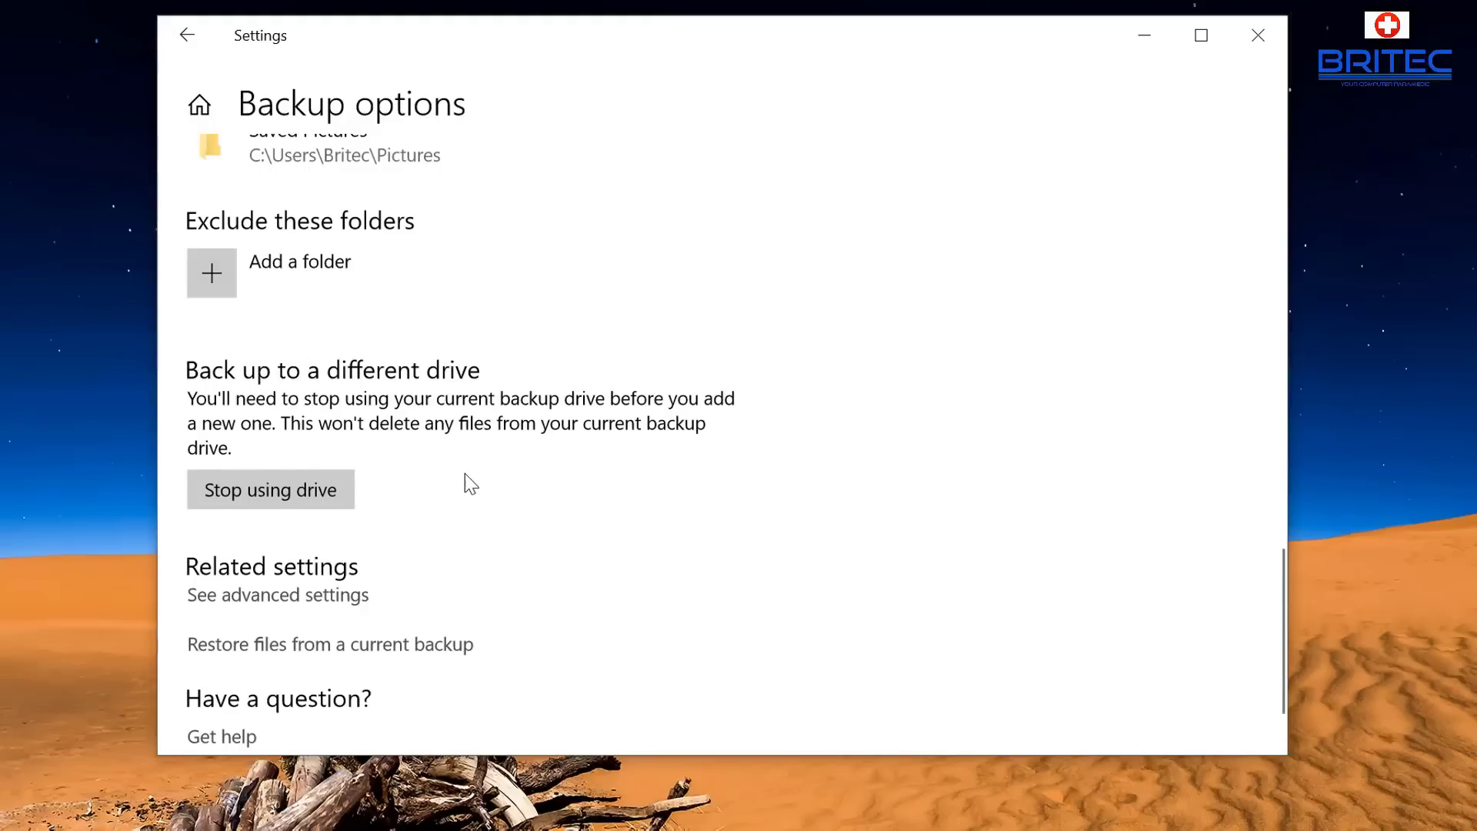
{"action": "scroll", "coordinate": [465, 485], "scroll_direction": "down", "scroll_amount": 1}
{"action": "scroll", "coordinate": [592, 536], "scroll_direction": "up", "scroll_amount": 3}
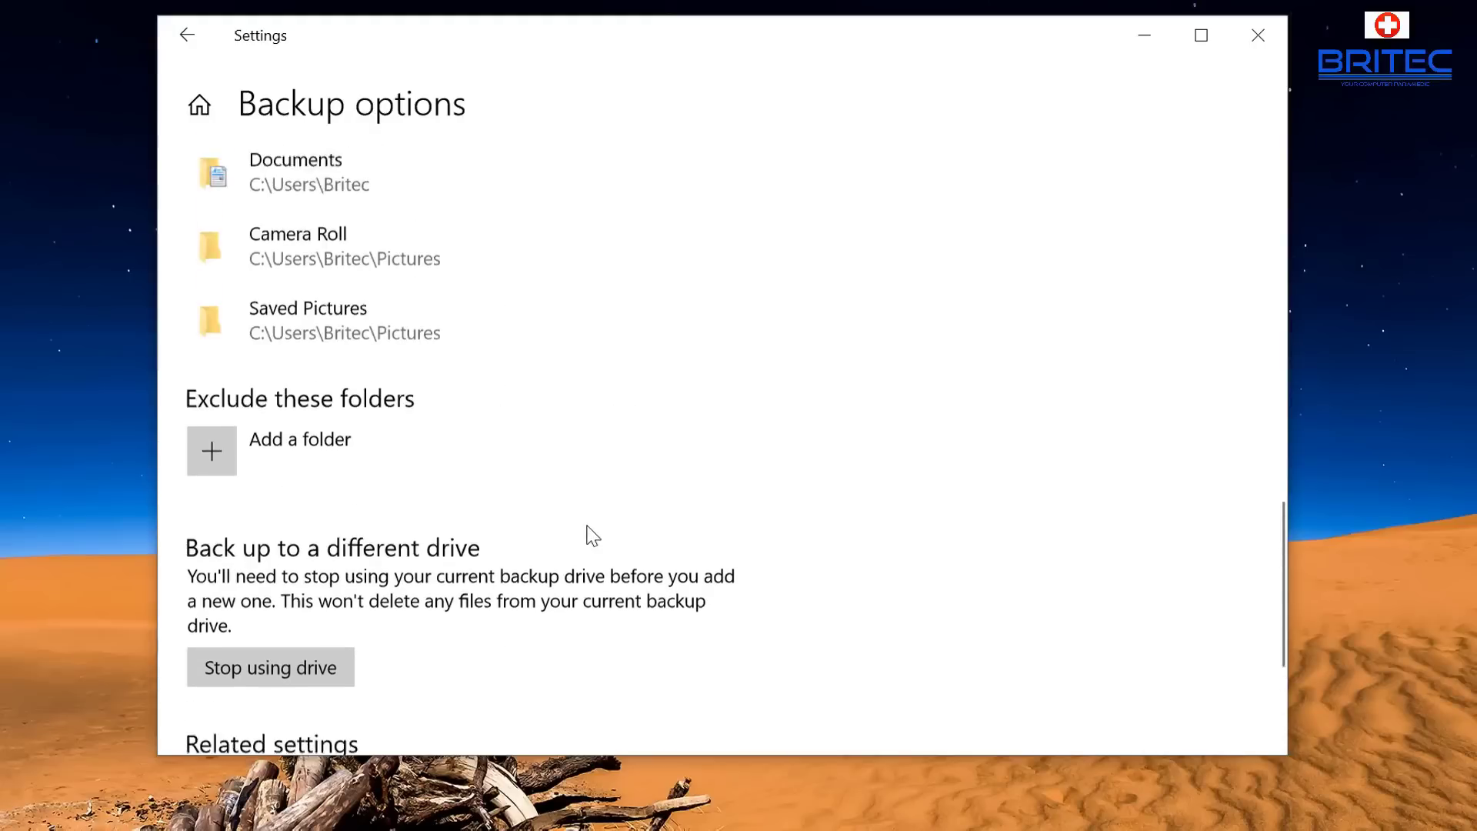
{"action": "scroll", "coordinate": [592, 536], "scroll_direction": "up", "scroll_amount": 15}
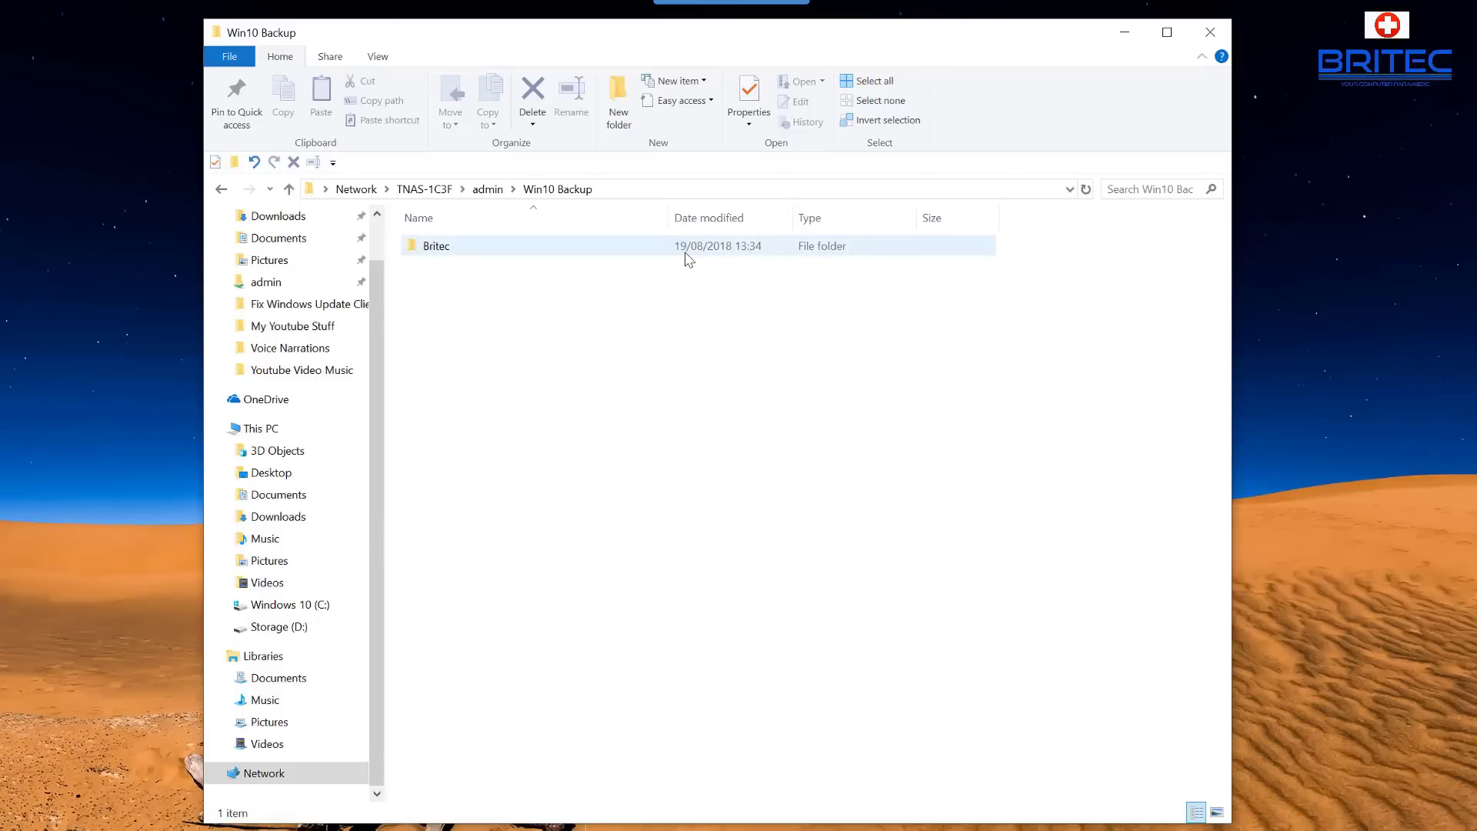
Browse Britec > DESKTOP-TNVFBGK (2) > Data > D on the NAS, then back out
{"action": "left_click", "coordinate": [458, 247]}
{"action": "double_click", "coordinate": [458, 247]}
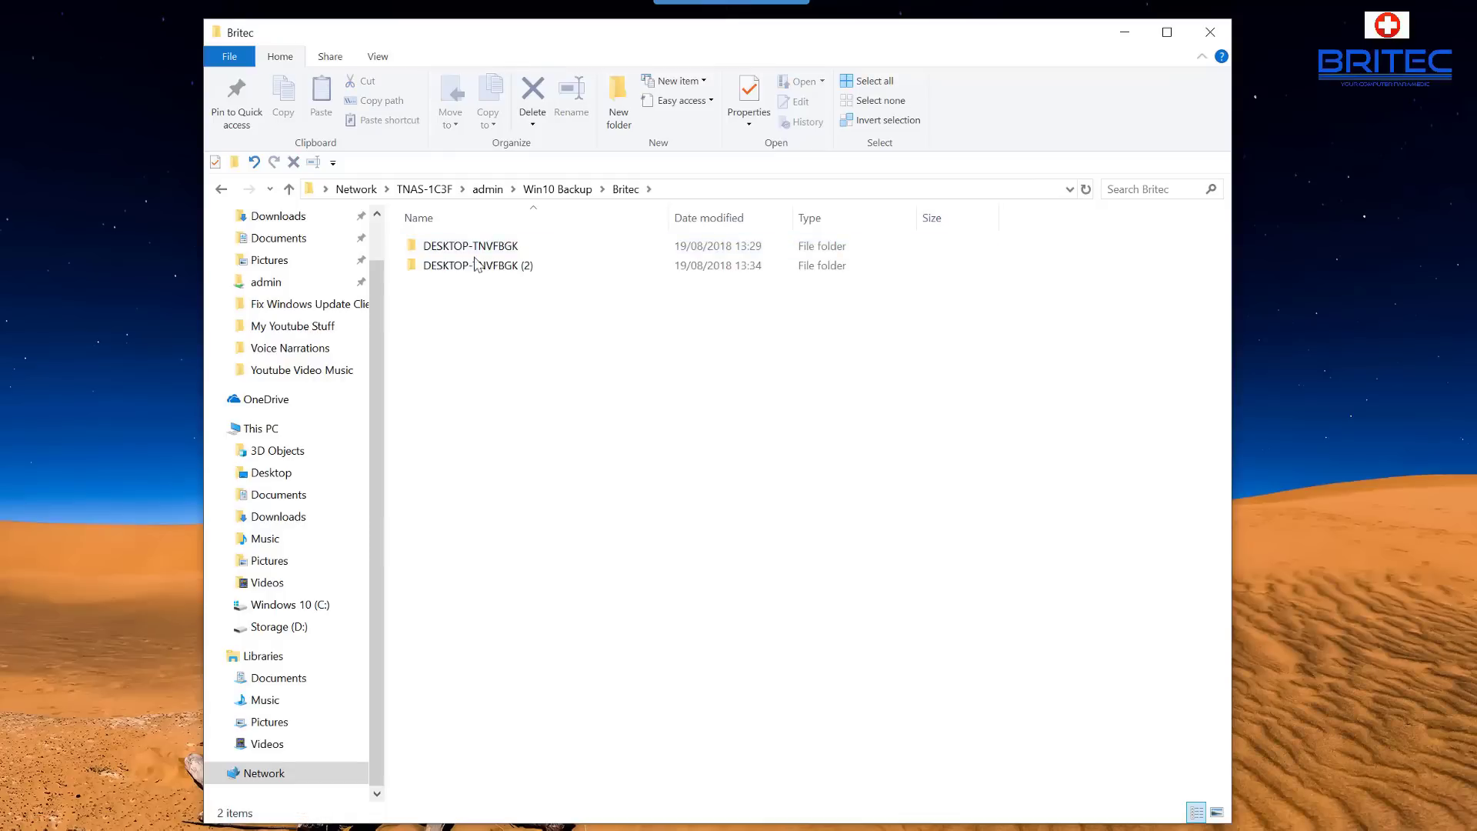
{"action": "left_click", "coordinate": [477, 266]}
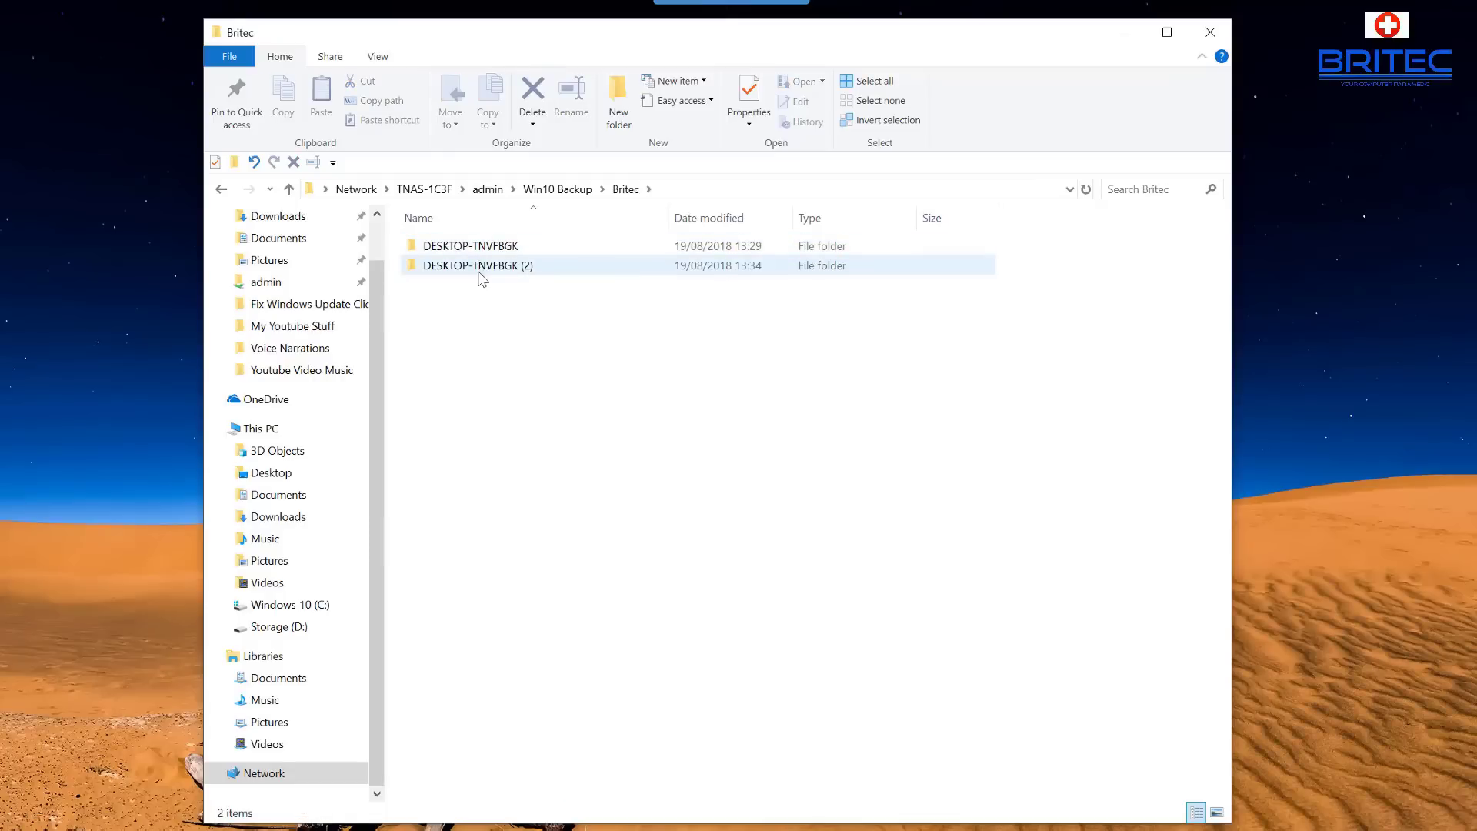
{"action": "double_click", "coordinate": [480, 268]}
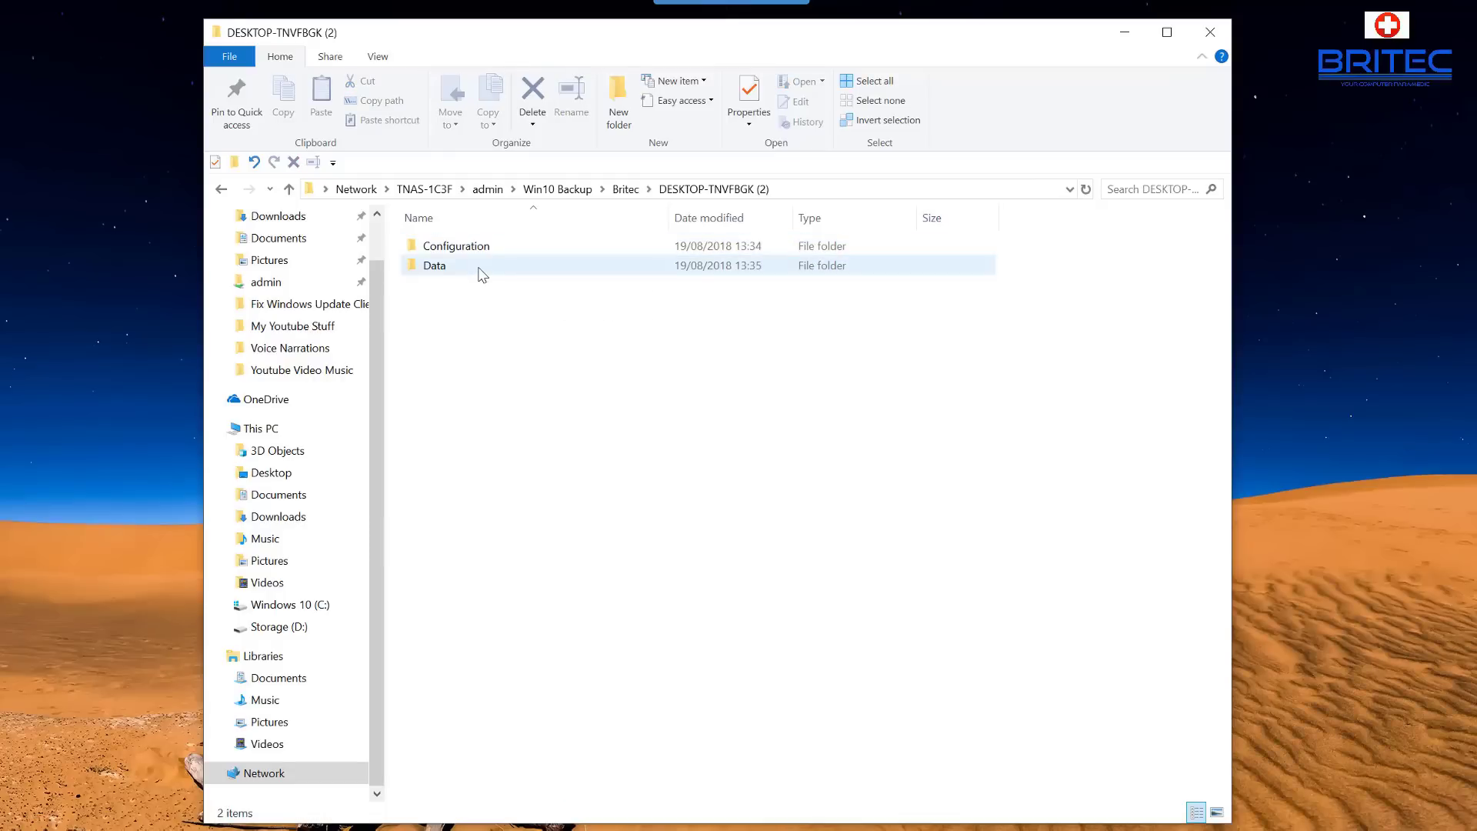
{"action": "double_click", "coordinate": [461, 268]}
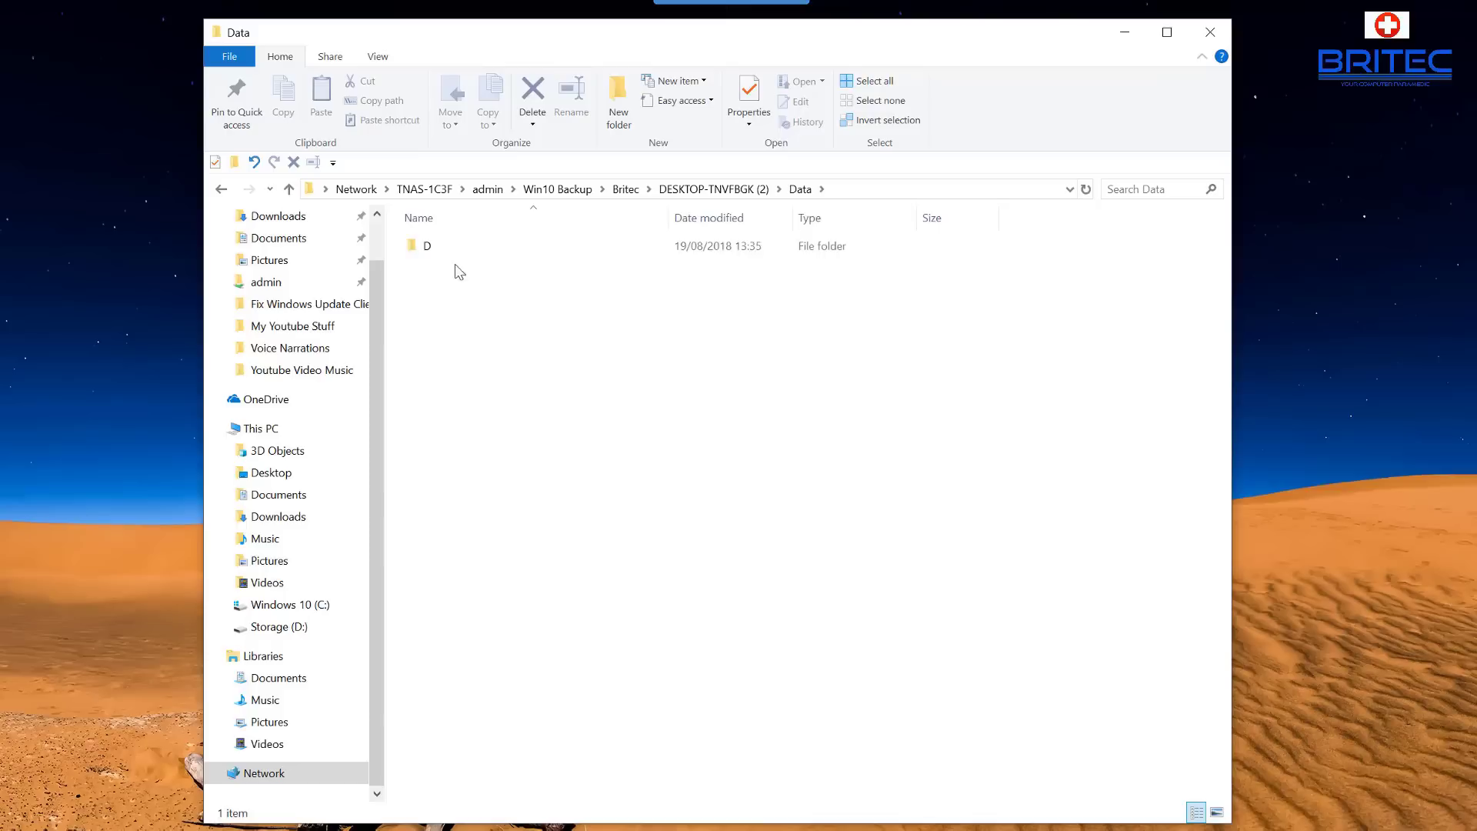
{"action": "double_click", "coordinate": [429, 246]}
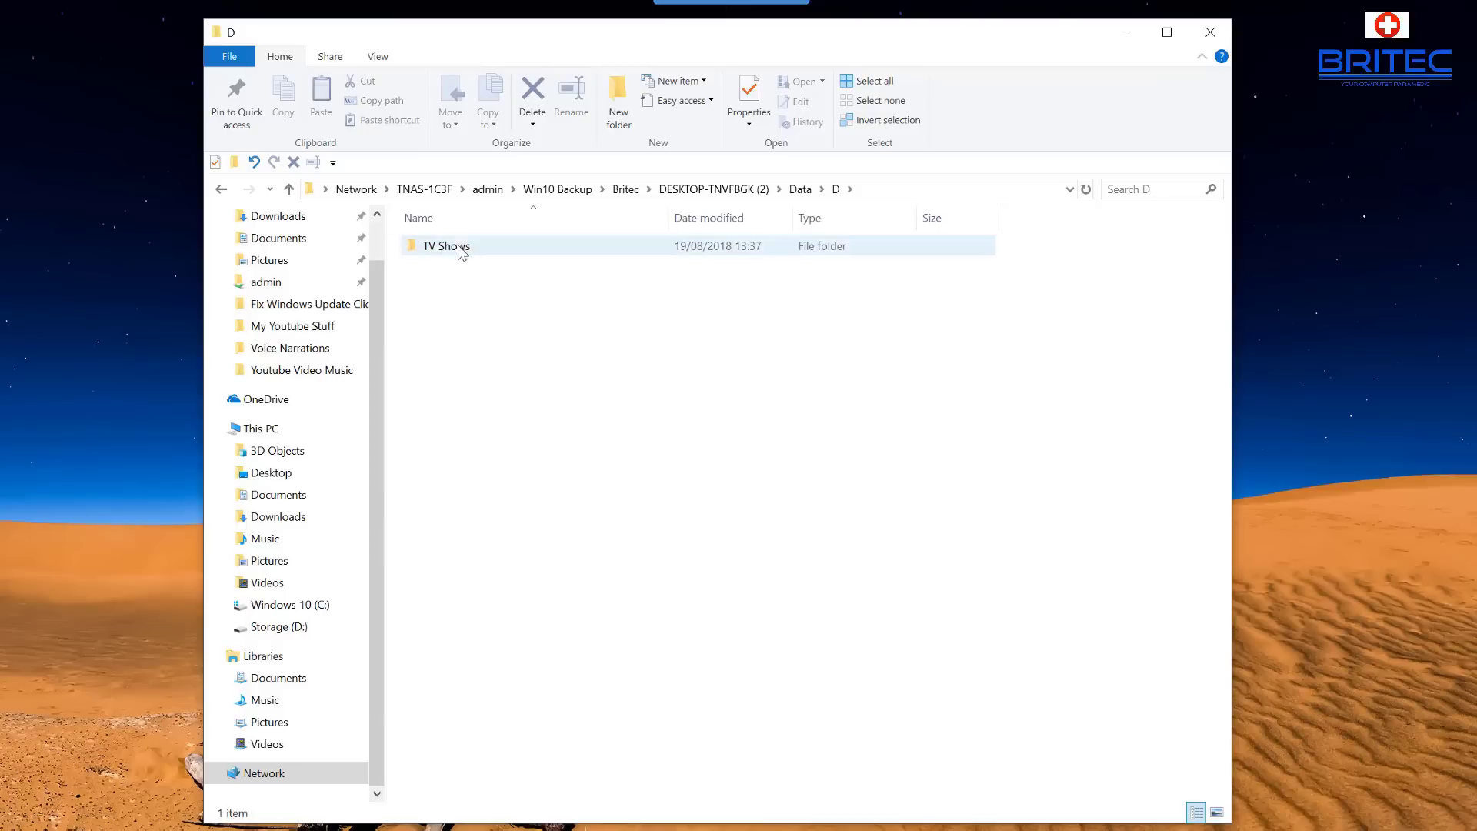
{"action": "left_click", "coordinate": [221, 189]}
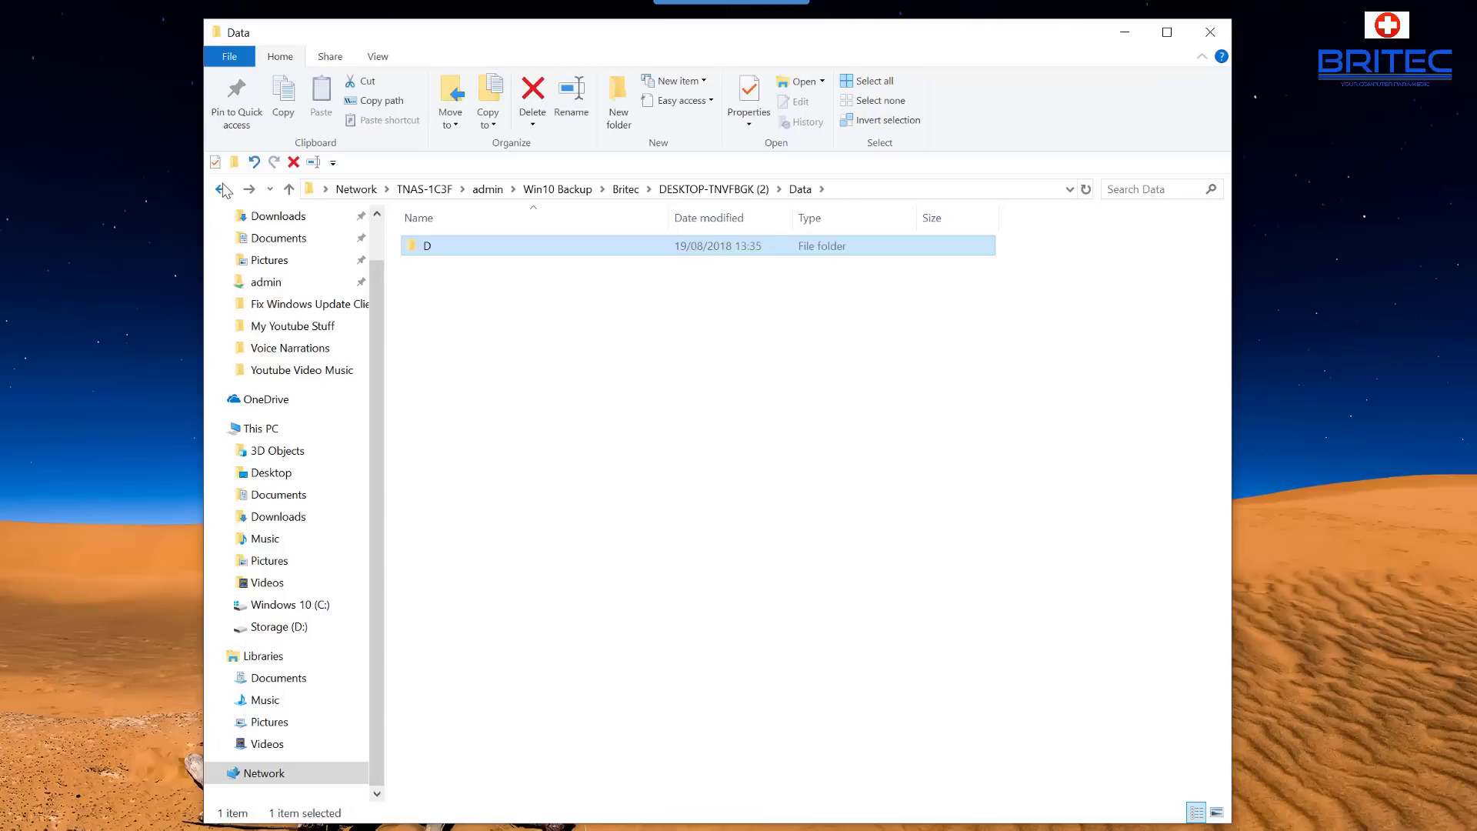
{"action": "left_click", "coordinate": [221, 189]}
{"action": "key", "text": "BackSpace"}
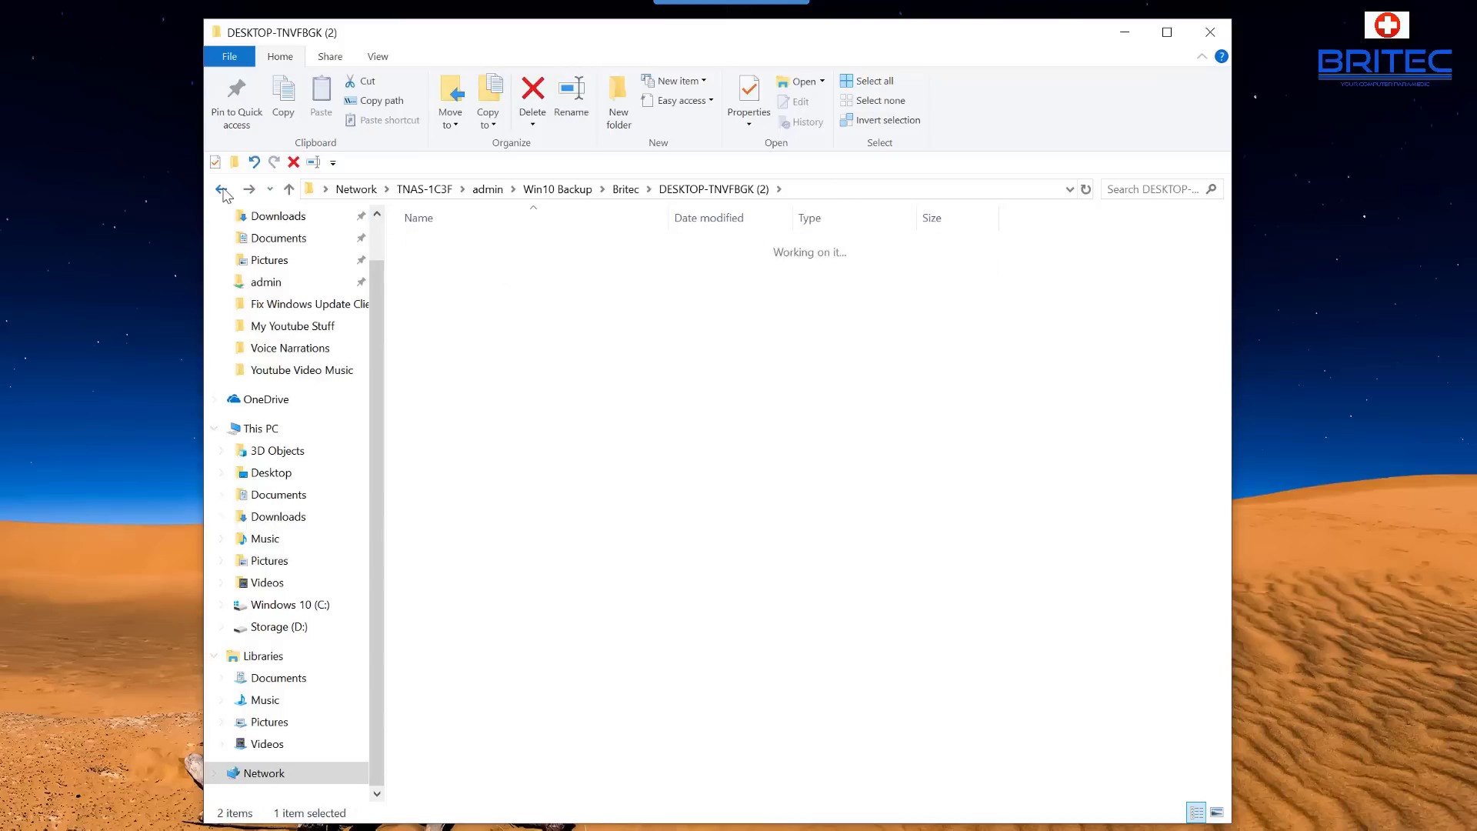
Inspect the older DESKTOP-TNVFBGK backup's Data folder, then close File Explorer
{"action": "double_click", "coordinate": [473, 254]}
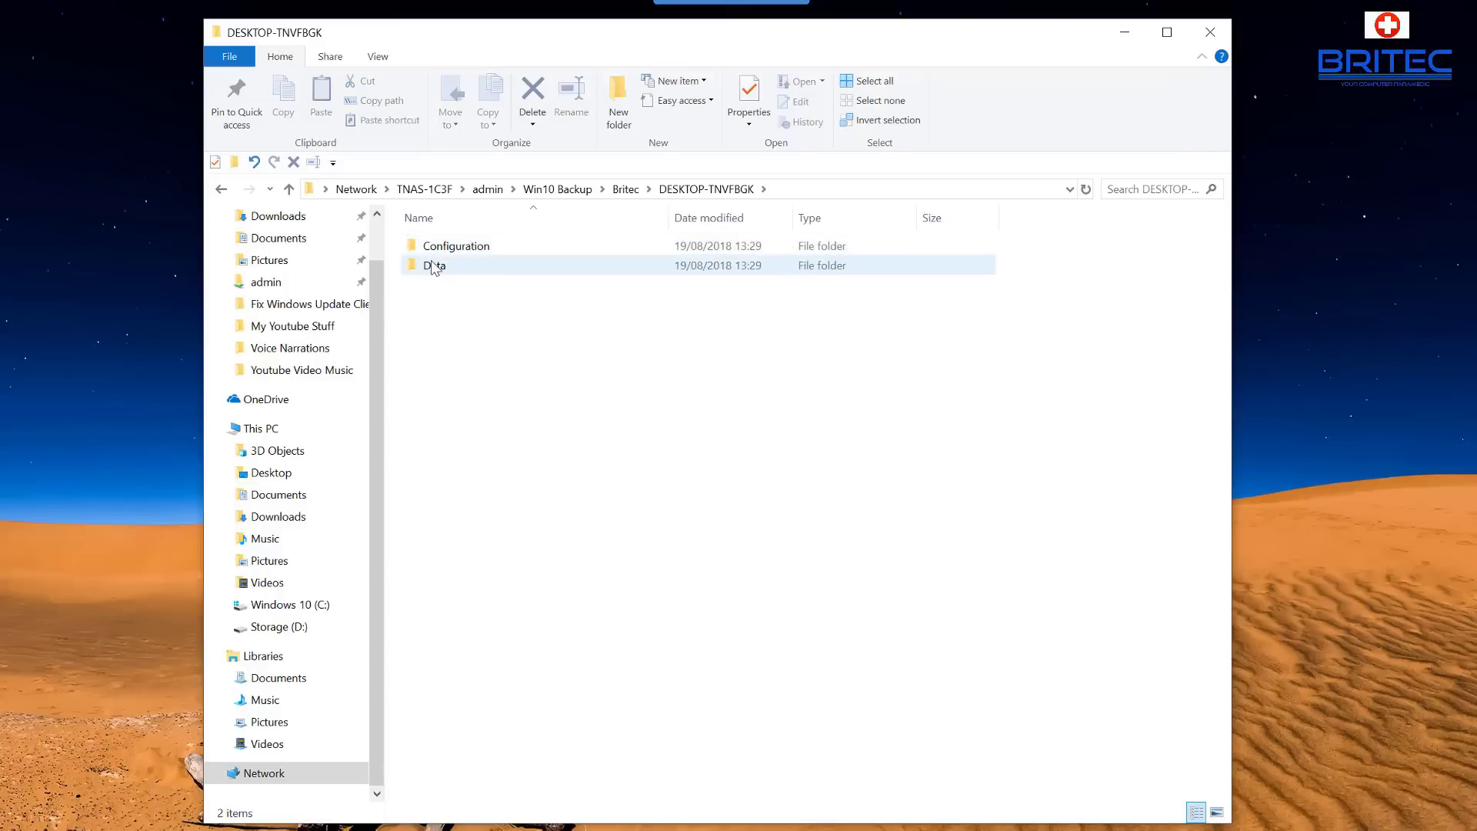
{"action": "double_click", "coordinate": [433, 267]}
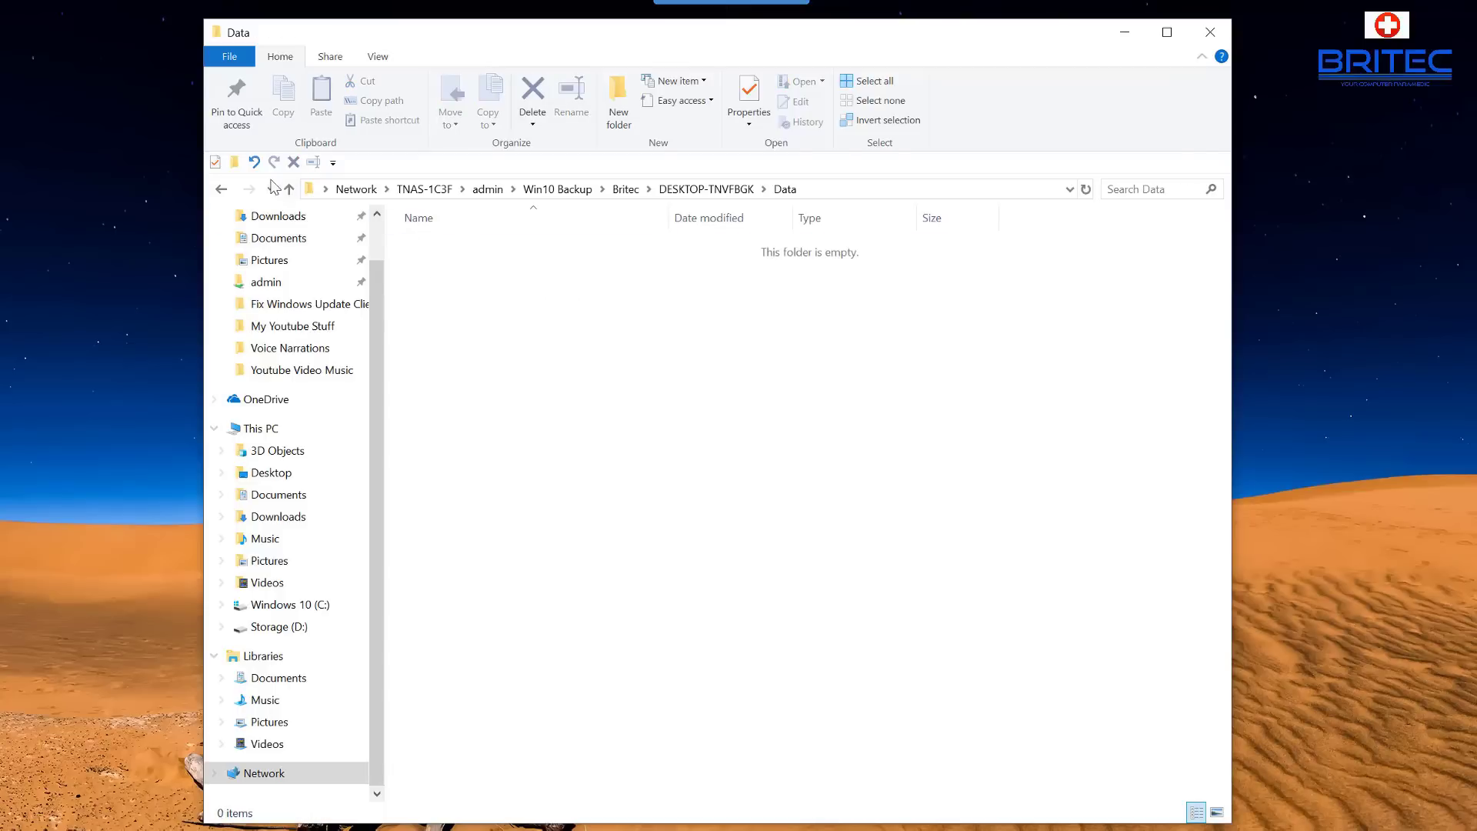
{"action": "left_click", "coordinate": [221, 189]}
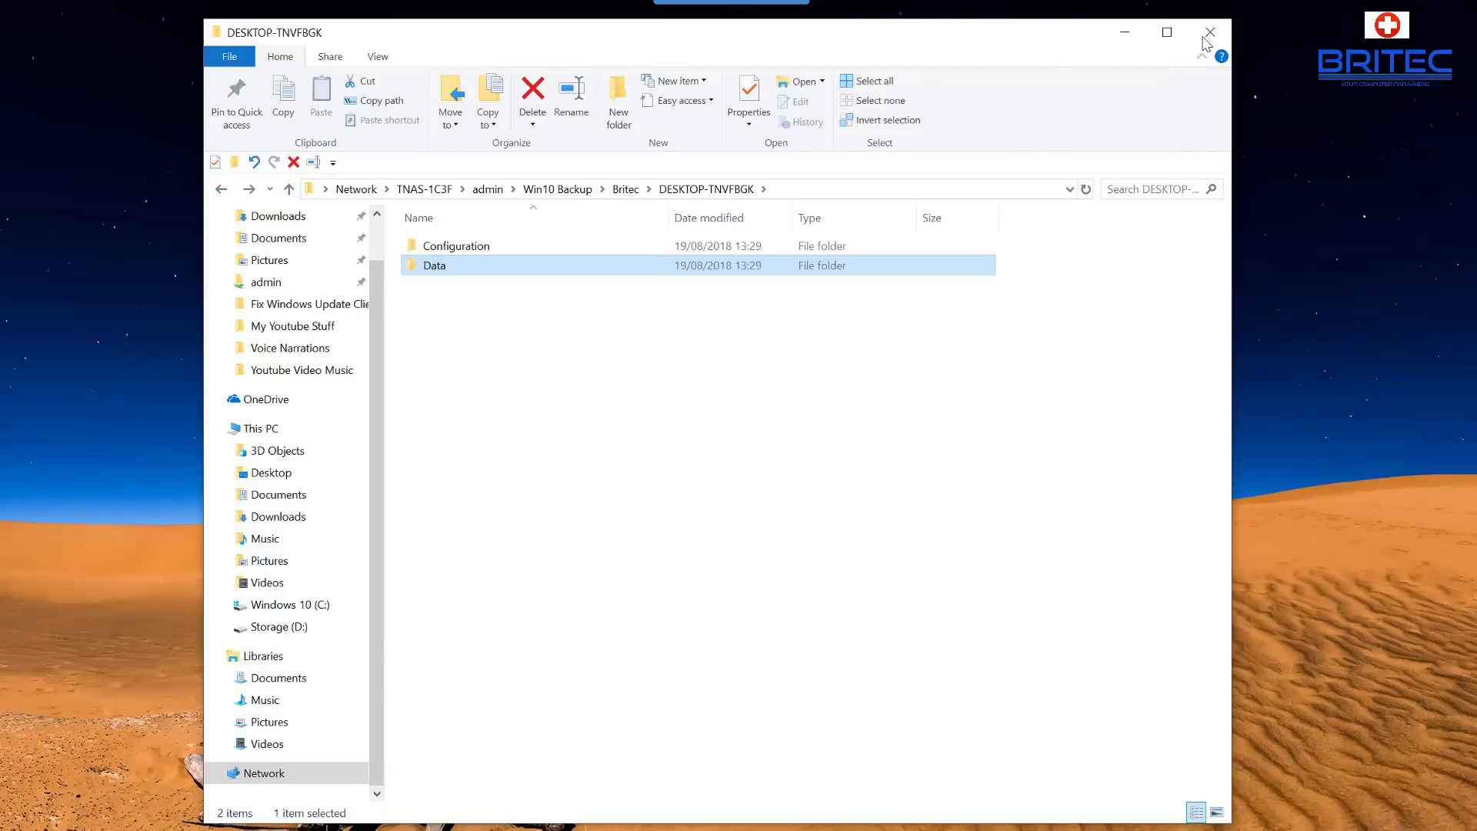
{"action": "left_click", "coordinate": [1206, 34]}
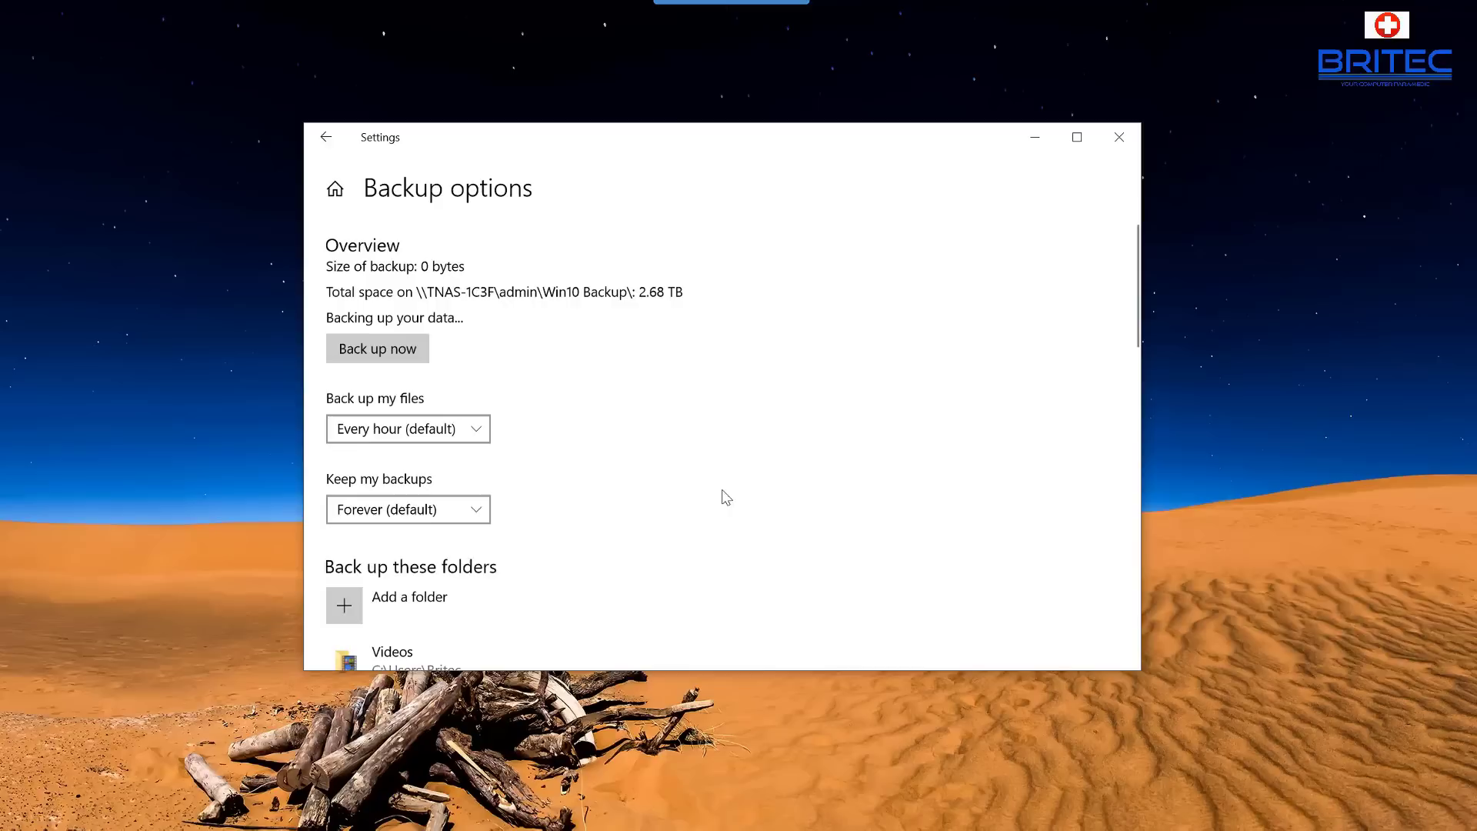
Try Stop using drive, which fails with error 0x80070020, then close Settings
{"action": "scroll", "coordinate": [726, 498], "scroll_direction": "down", "scroll_amount": 10}
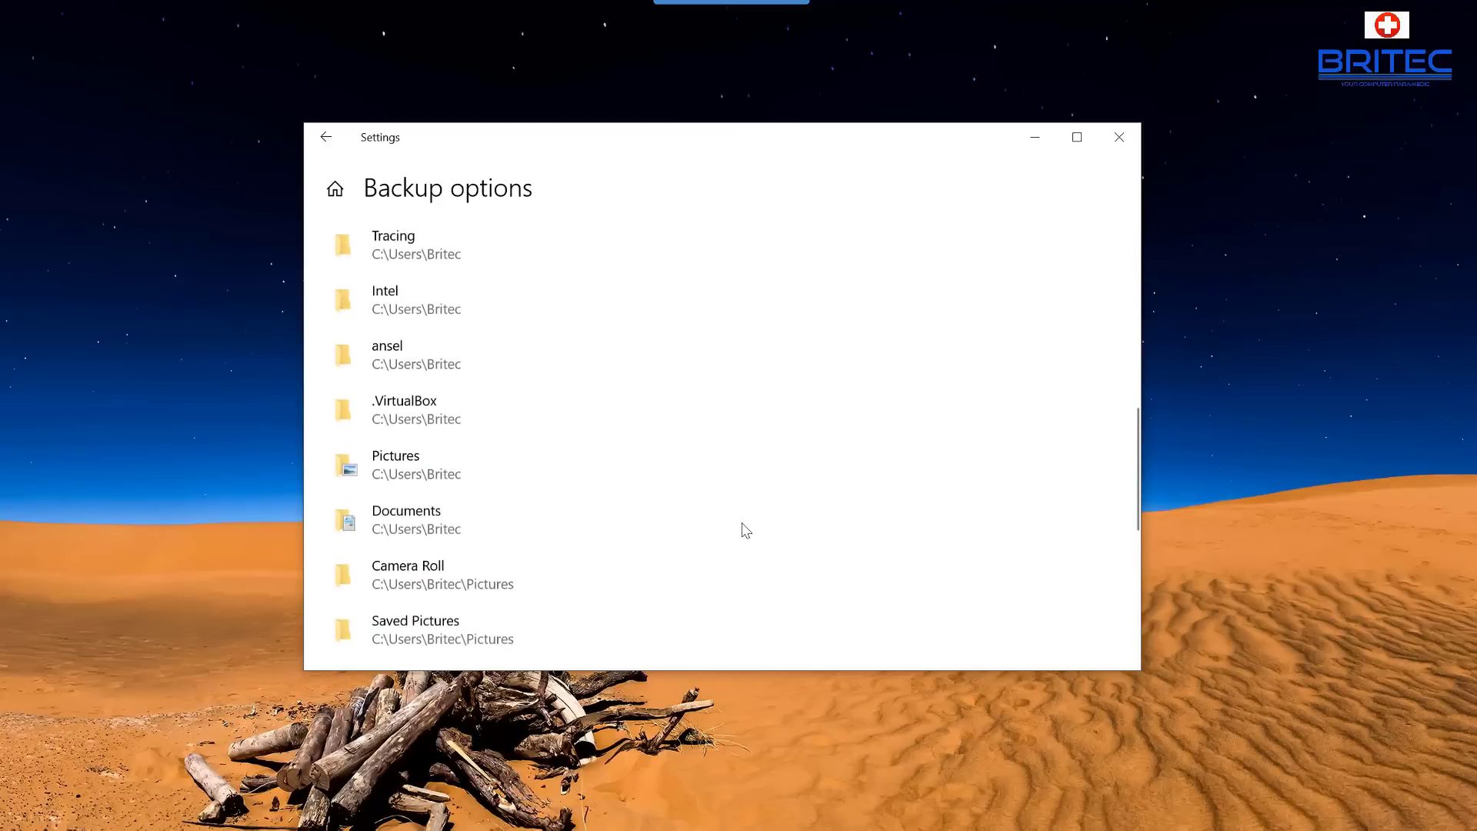
{"action": "scroll", "coordinate": [743, 531], "scroll_direction": "down", "scroll_amount": 3}
{"action": "scroll", "coordinate": [741, 528], "scroll_direction": "down", "scroll_amount": 3}
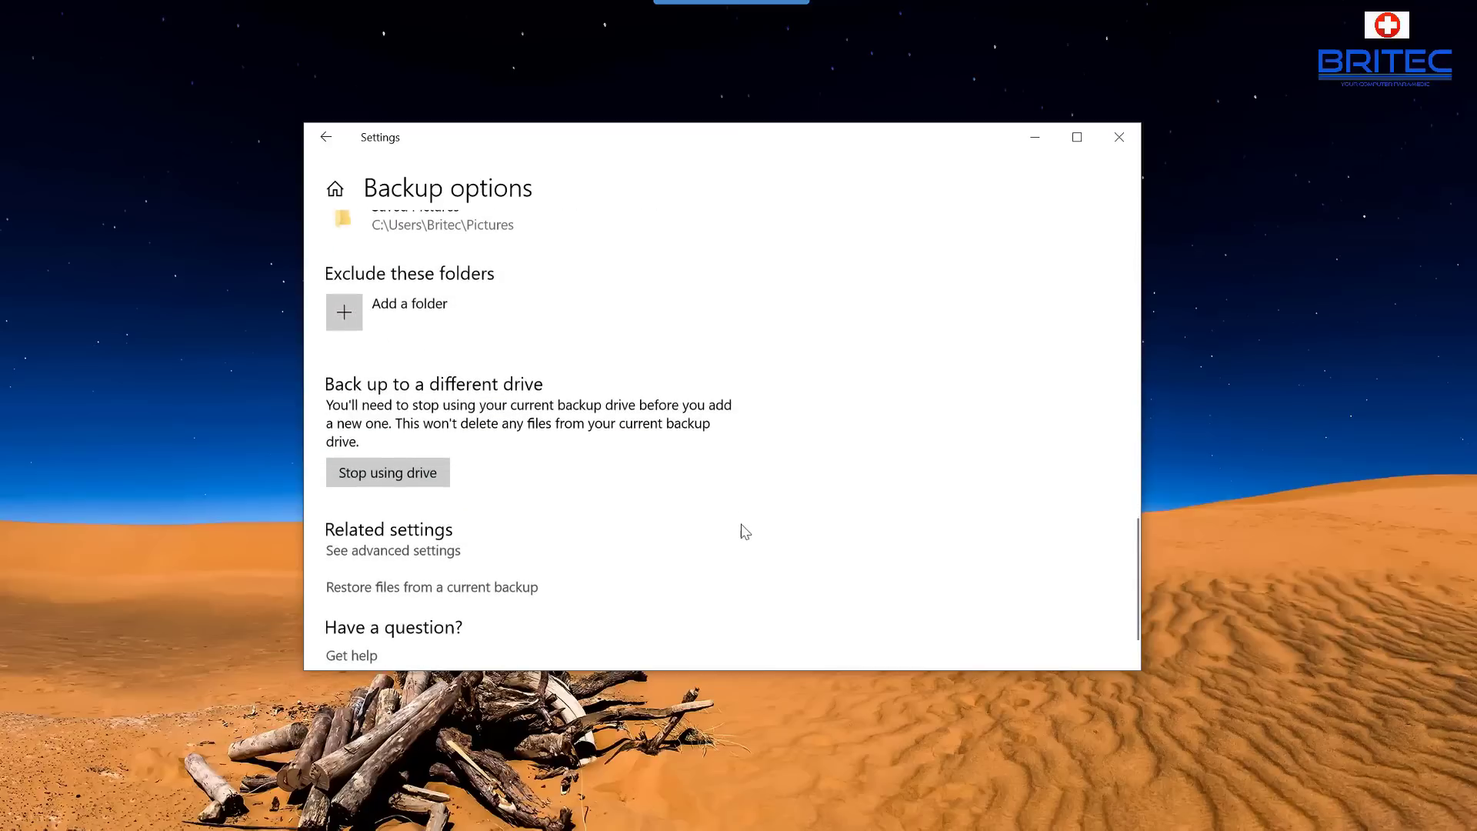
{"action": "left_click", "coordinate": [442, 479]}
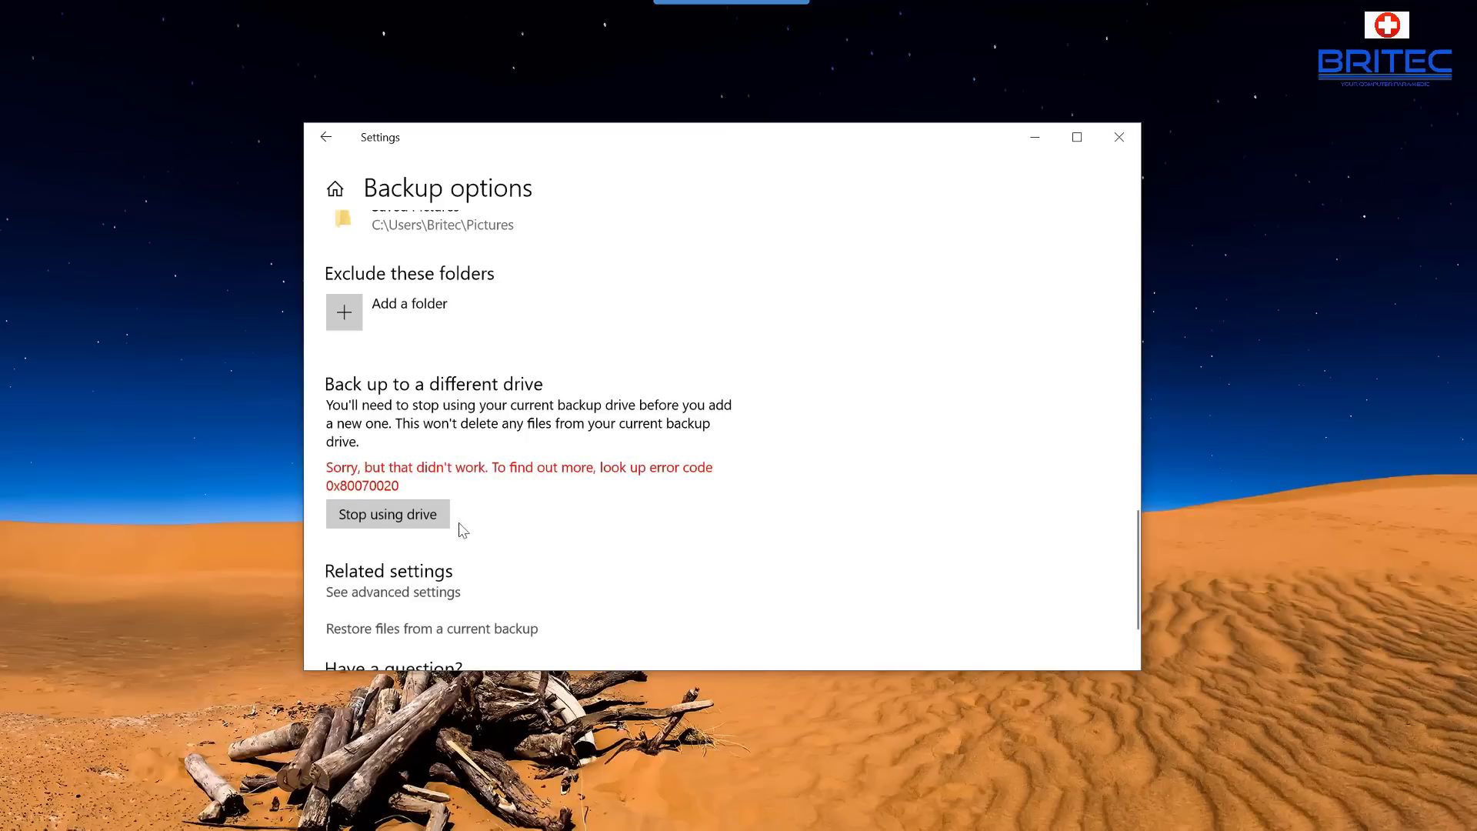
{"action": "scroll", "coordinate": [462, 530], "scroll_direction": "up", "scroll_amount": 15}
{"action": "left_click", "coordinate": [1108, 149]}
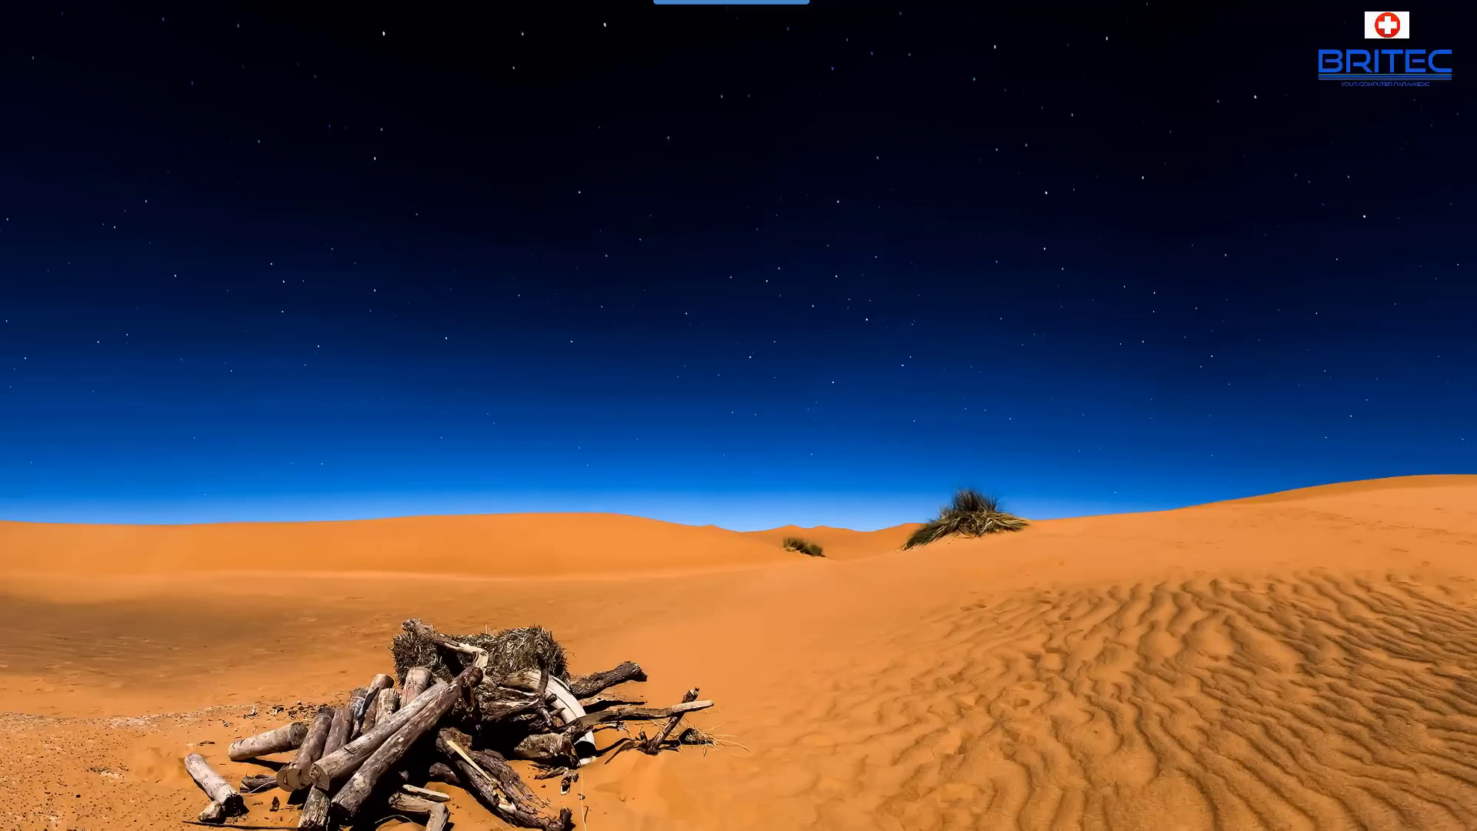
Reopen Backup settings via search, switch automatic backups Off, and open More options
{"action": "key", "text": "super+s"}
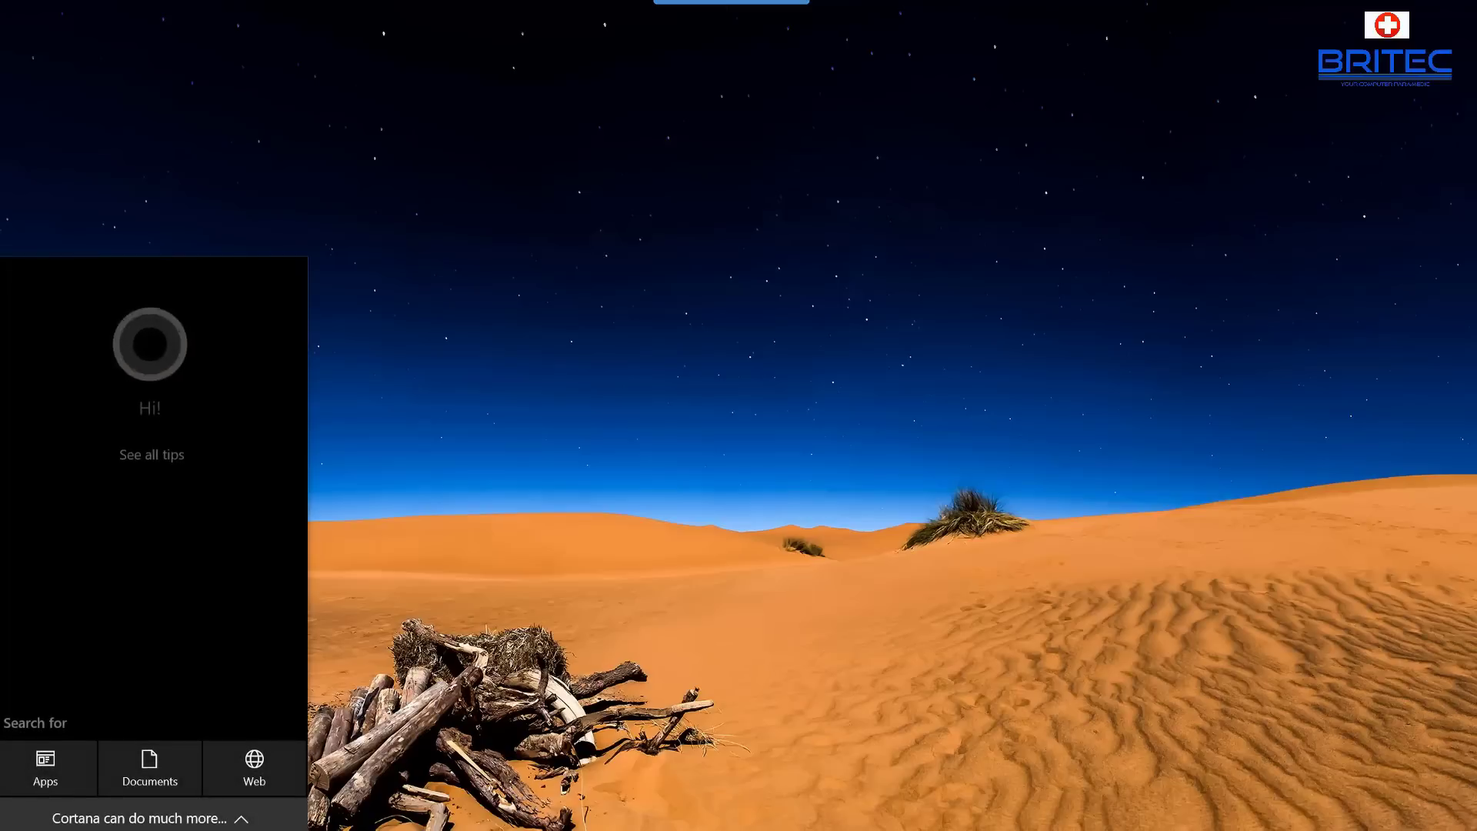
{"action": "type", "text": "backup"}
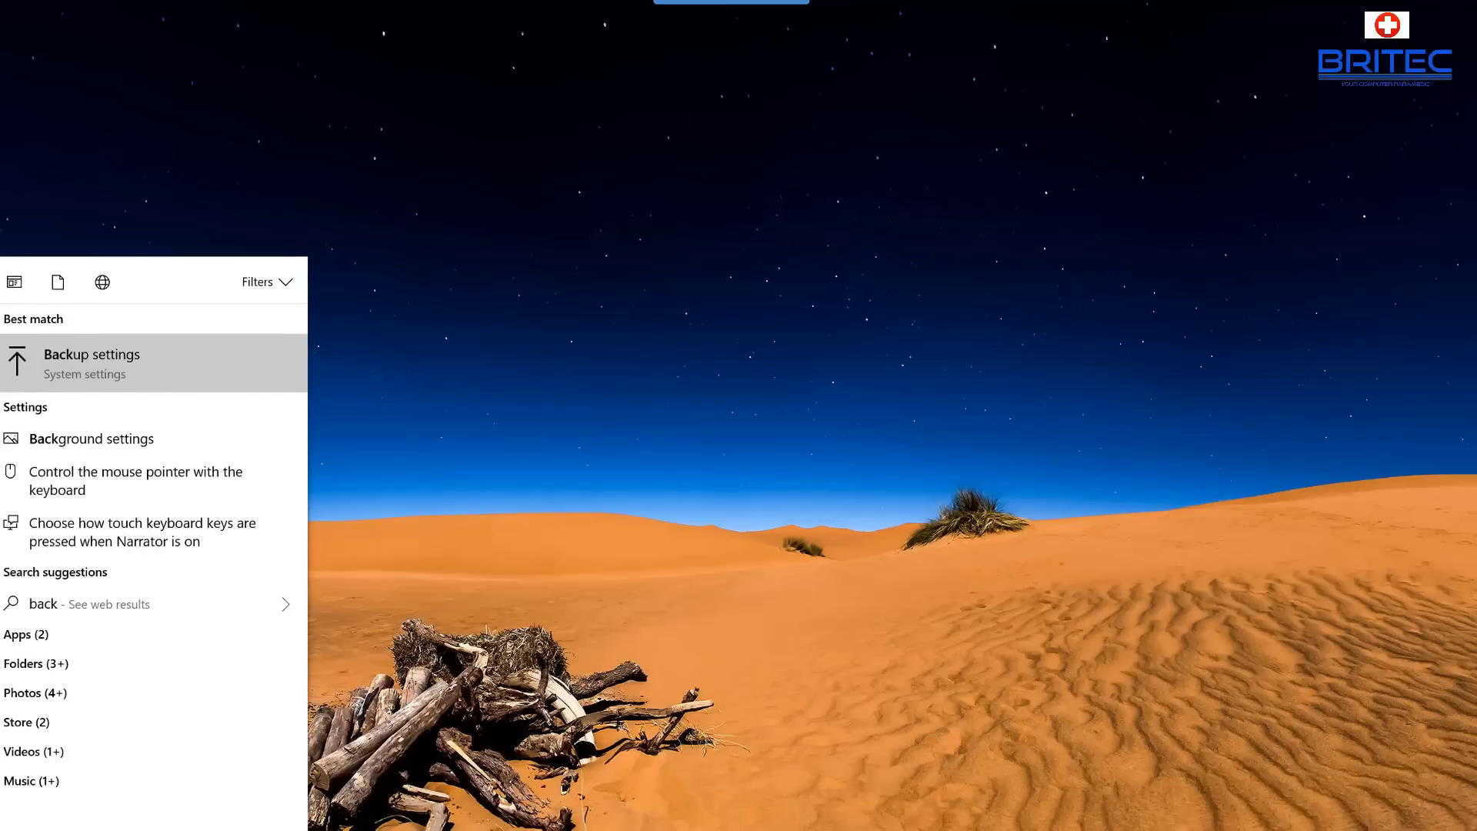
{"action": "left_click", "coordinate": [45, 377]}
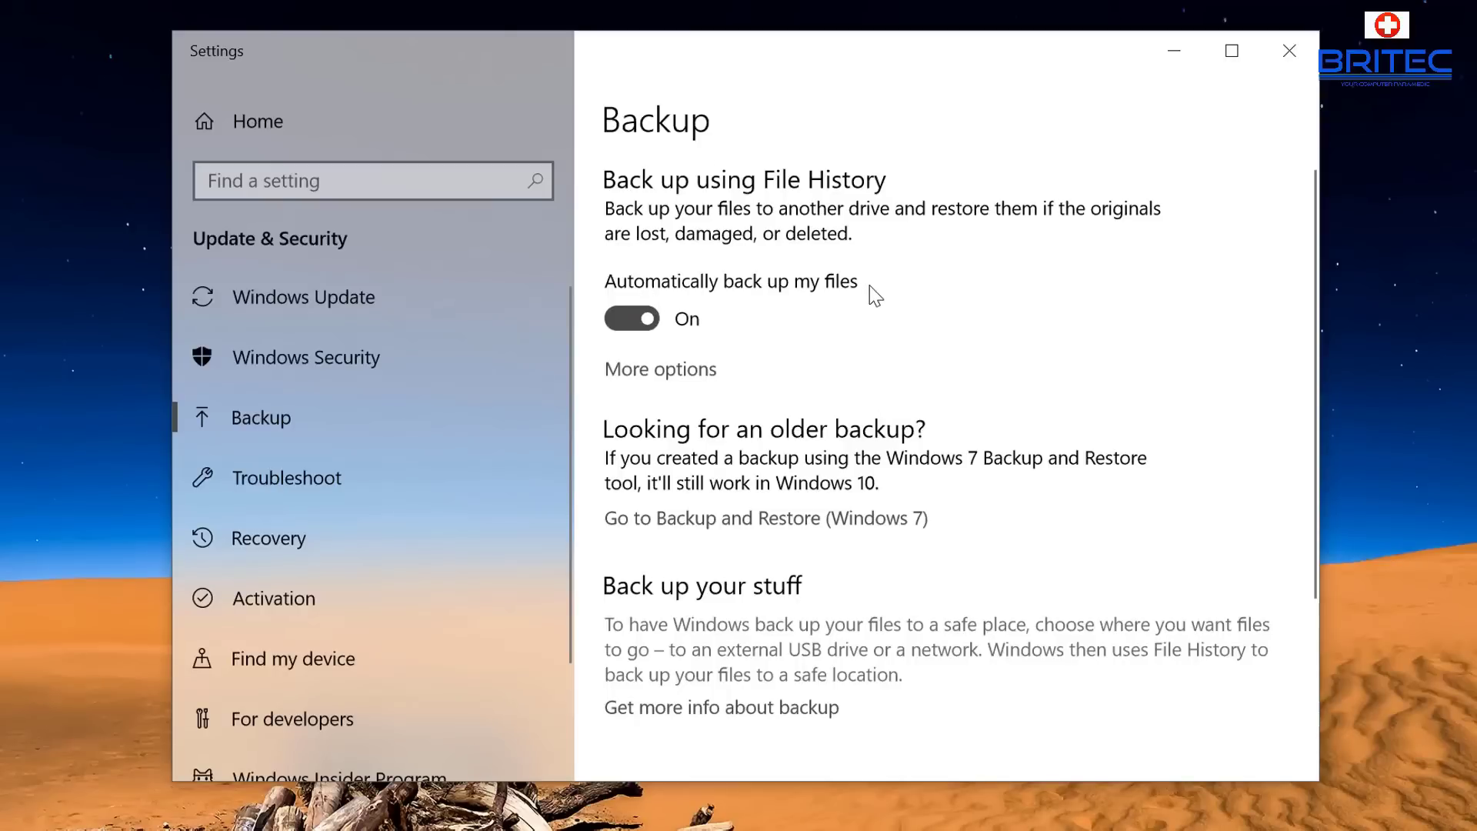
{"action": "left_click", "coordinate": [632, 318]}
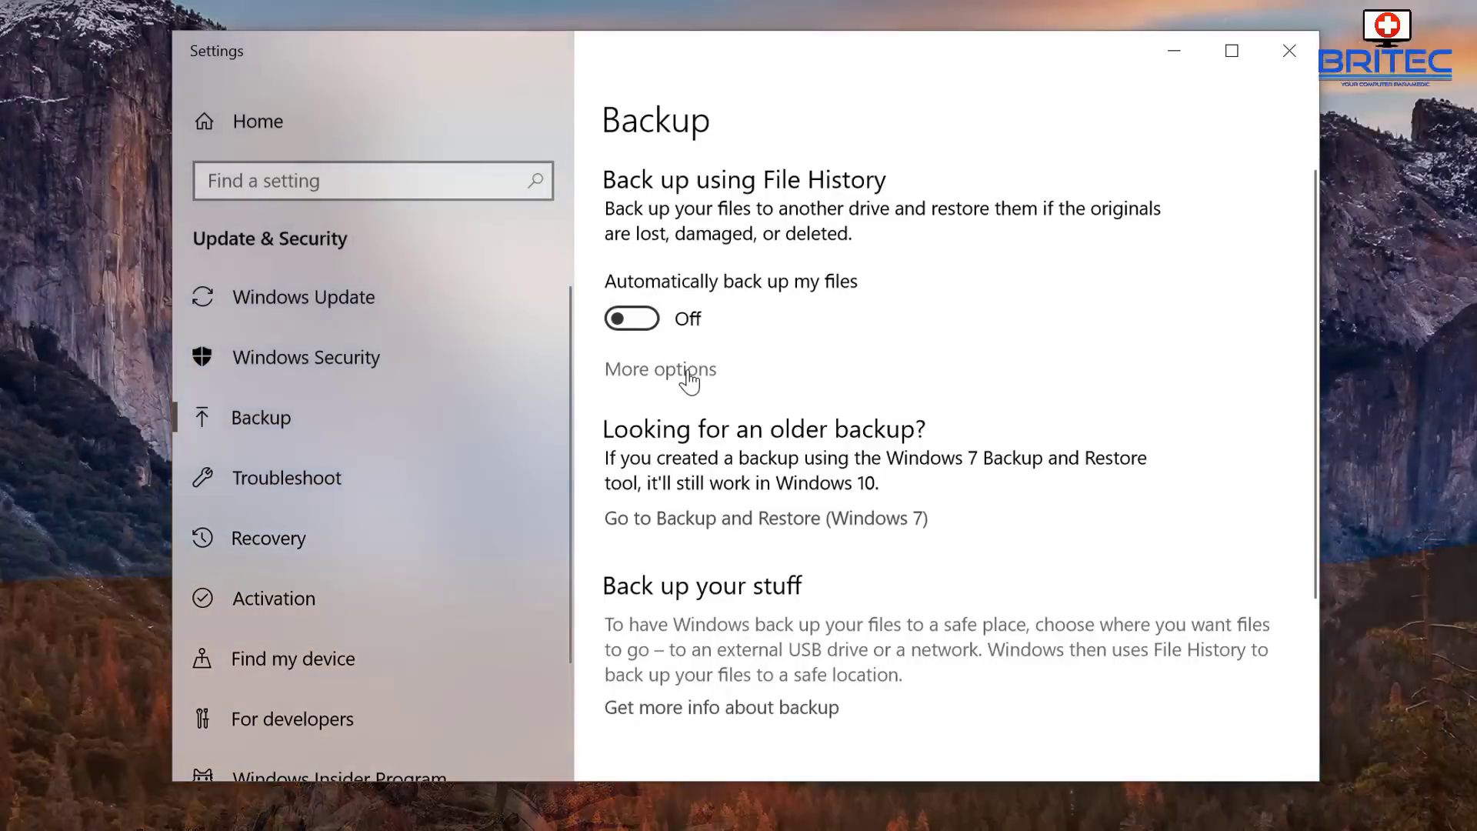
{"action": "left_click", "coordinate": [687, 371]}
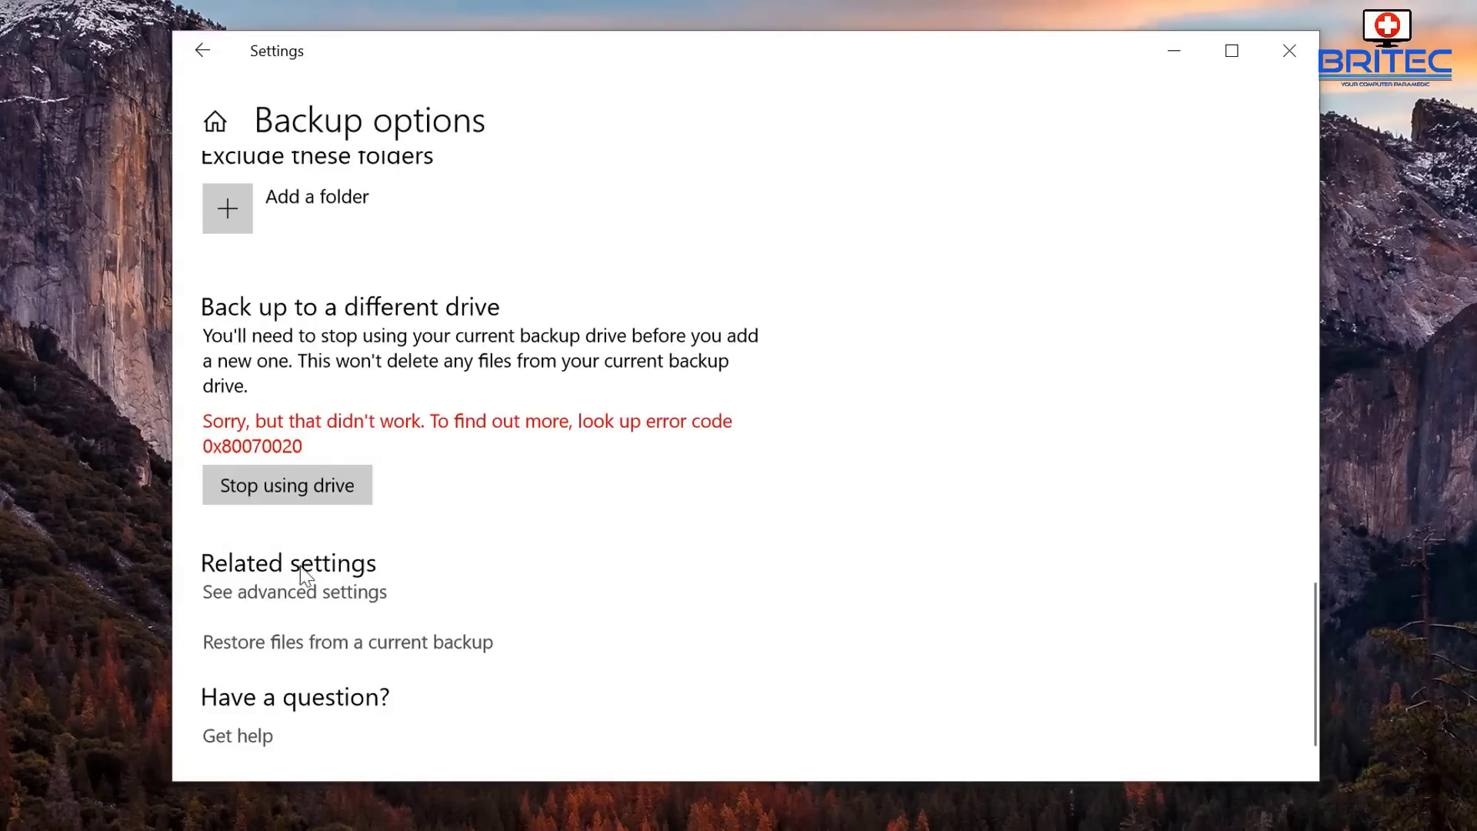
Turn File History off in Control Panel, close it, then stop using the NAS drive
{"action": "left_click", "coordinate": [293, 600]}
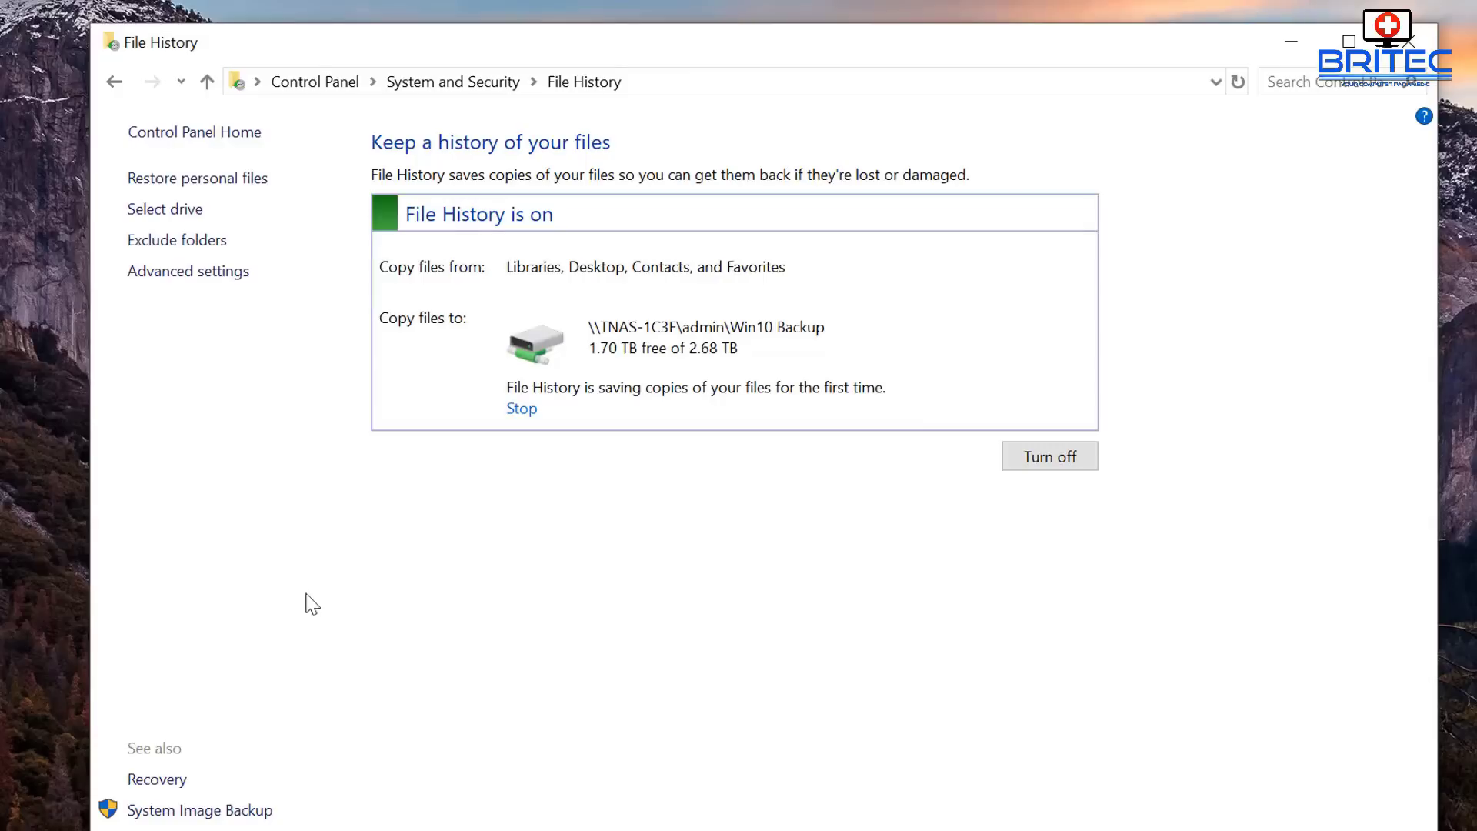
{"action": "left_click", "coordinate": [1051, 462]}
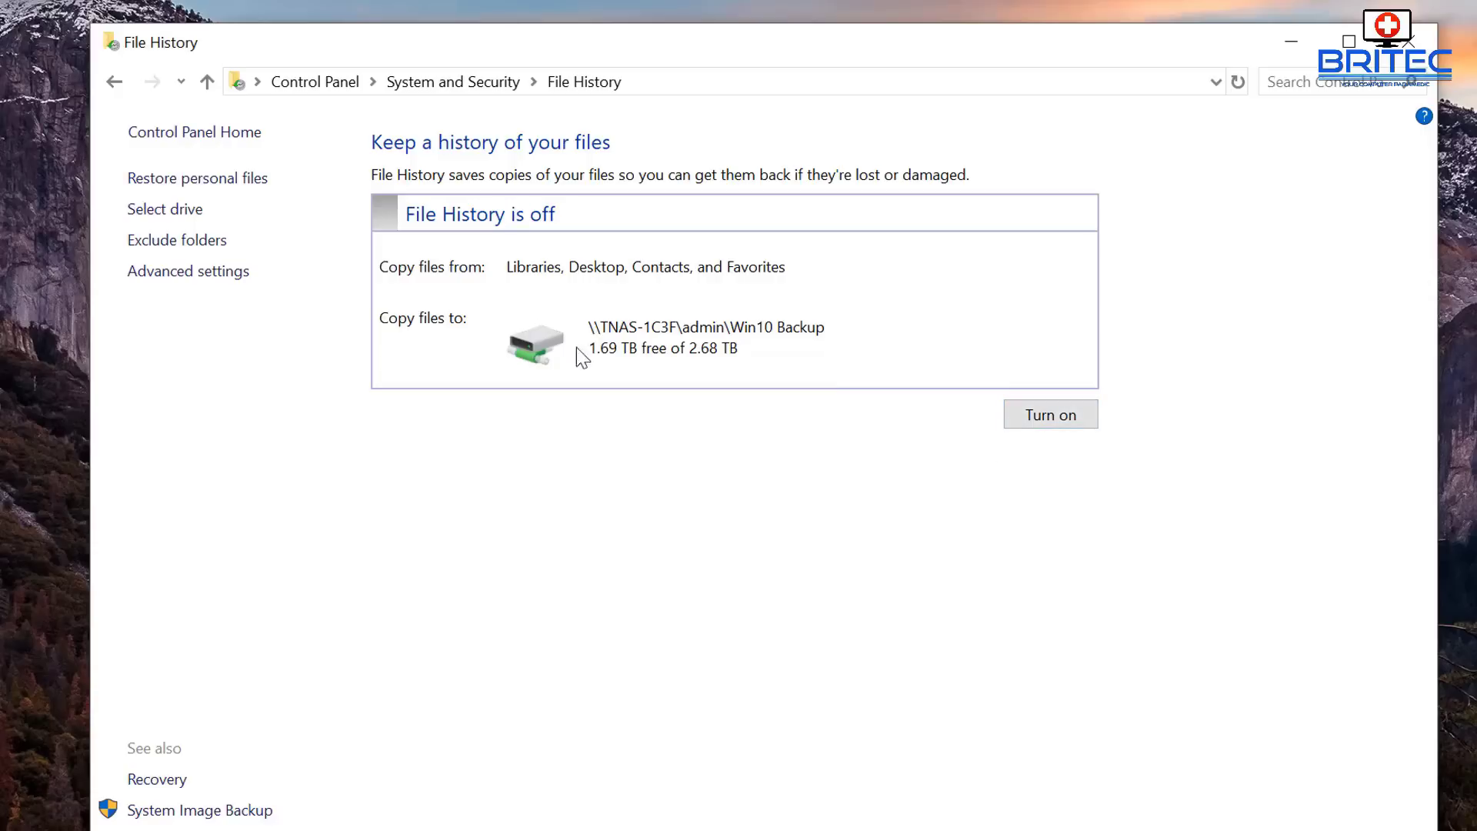
{"action": "left_click", "coordinate": [107, 86]}
{"action": "left_click", "coordinate": [1409, 42]}
{"action": "left_click", "coordinate": [291, 491]}
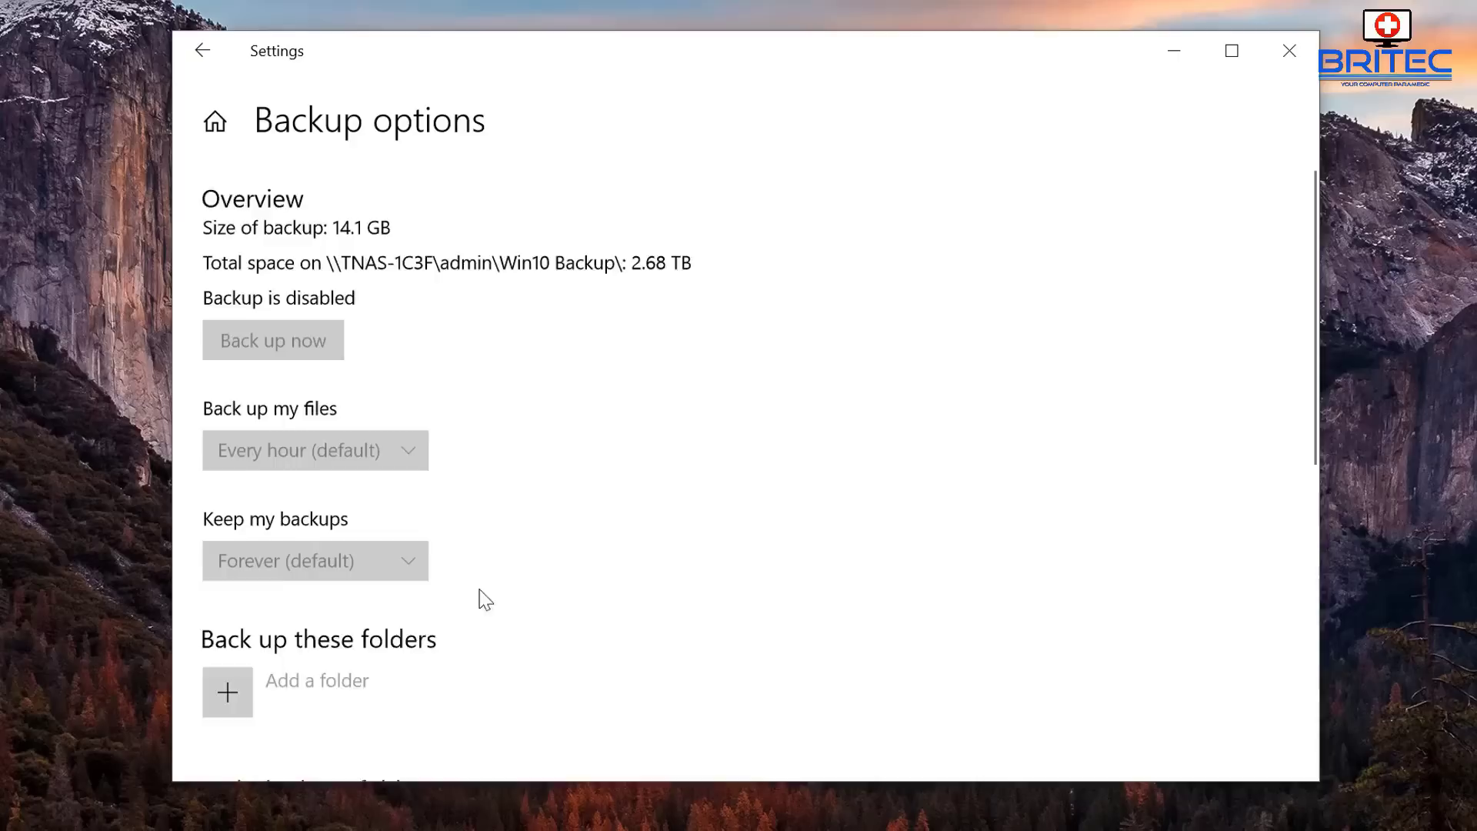
Search 'backup' from the taskbar and reopen the Backup settings page, now offering 'Add a drive'
{"action": "scroll", "coordinate": [593, 592], "scroll_direction": "down", "scroll_amount": 3}
{"action": "scroll", "coordinate": [867, 586], "scroll_direction": "down", "scroll_amount": 3}
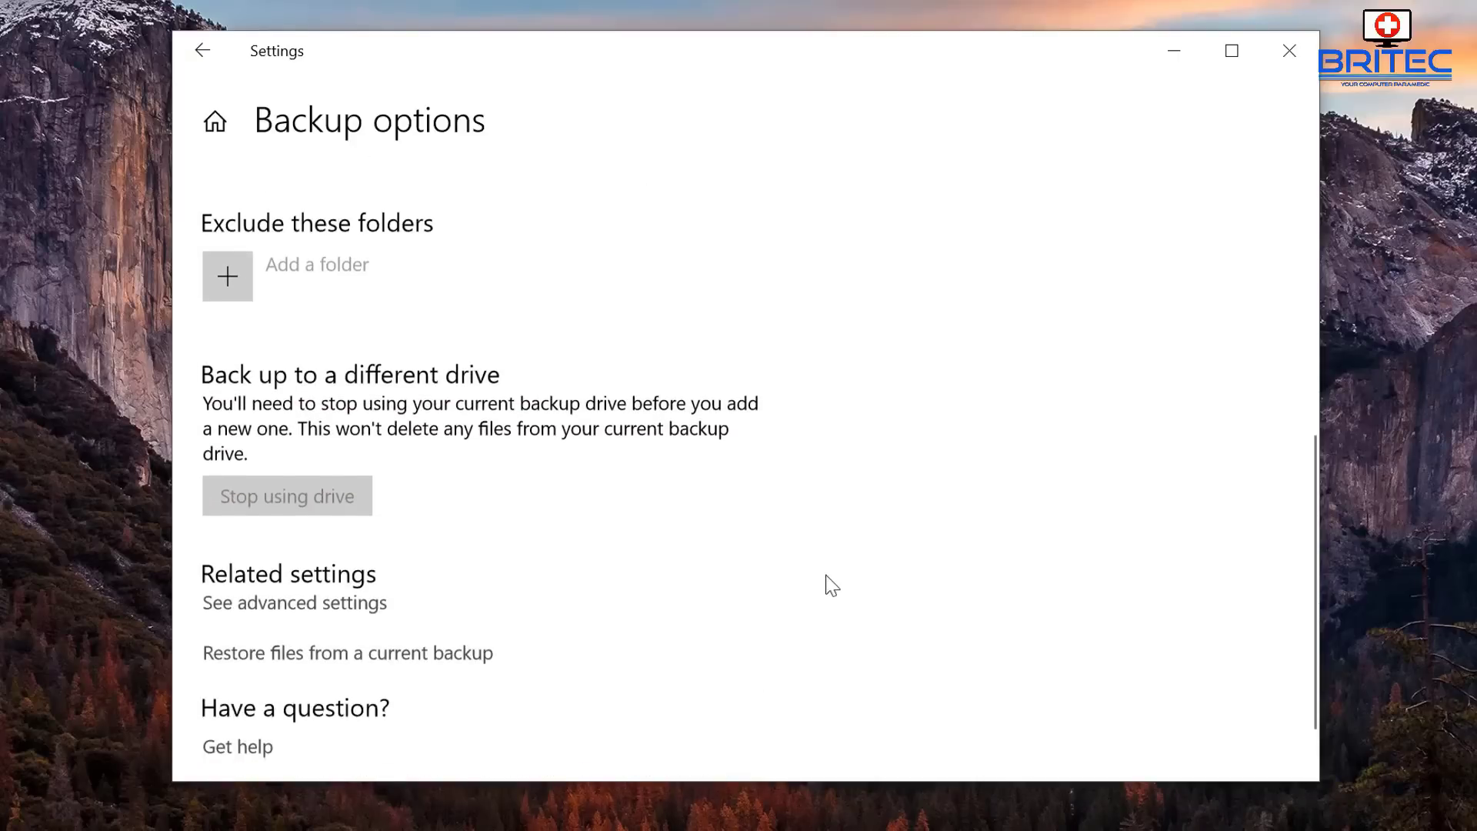
{"action": "scroll", "coordinate": [791, 590], "scroll_direction": "up", "scroll_amount": 6}
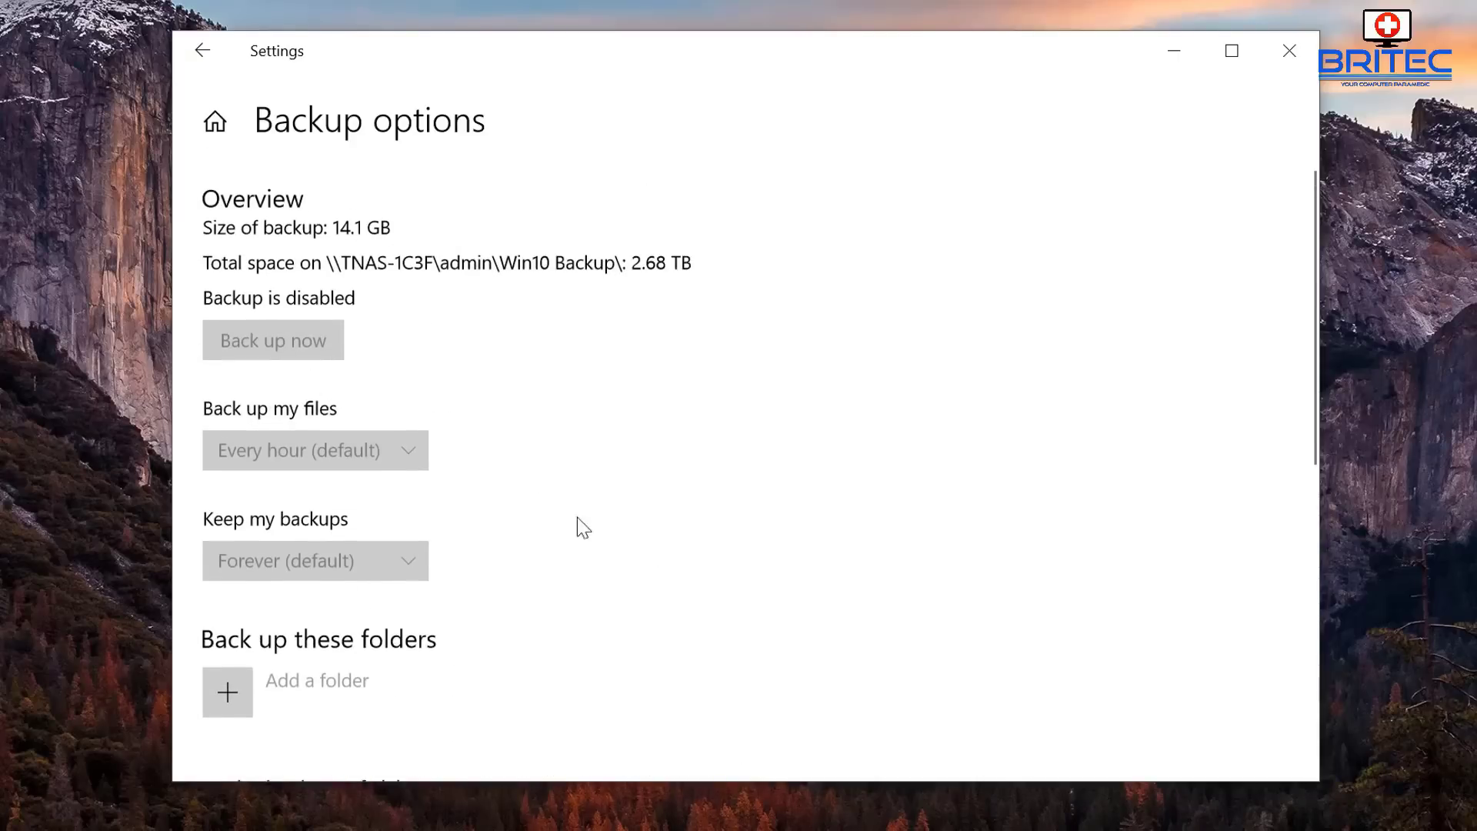
{"action": "scroll", "coordinate": [388, 542], "scroll_direction": "down", "scroll_amount": 1}
{"action": "scroll", "coordinate": [390, 542], "scroll_direction": "down", "scroll_amount": 5}
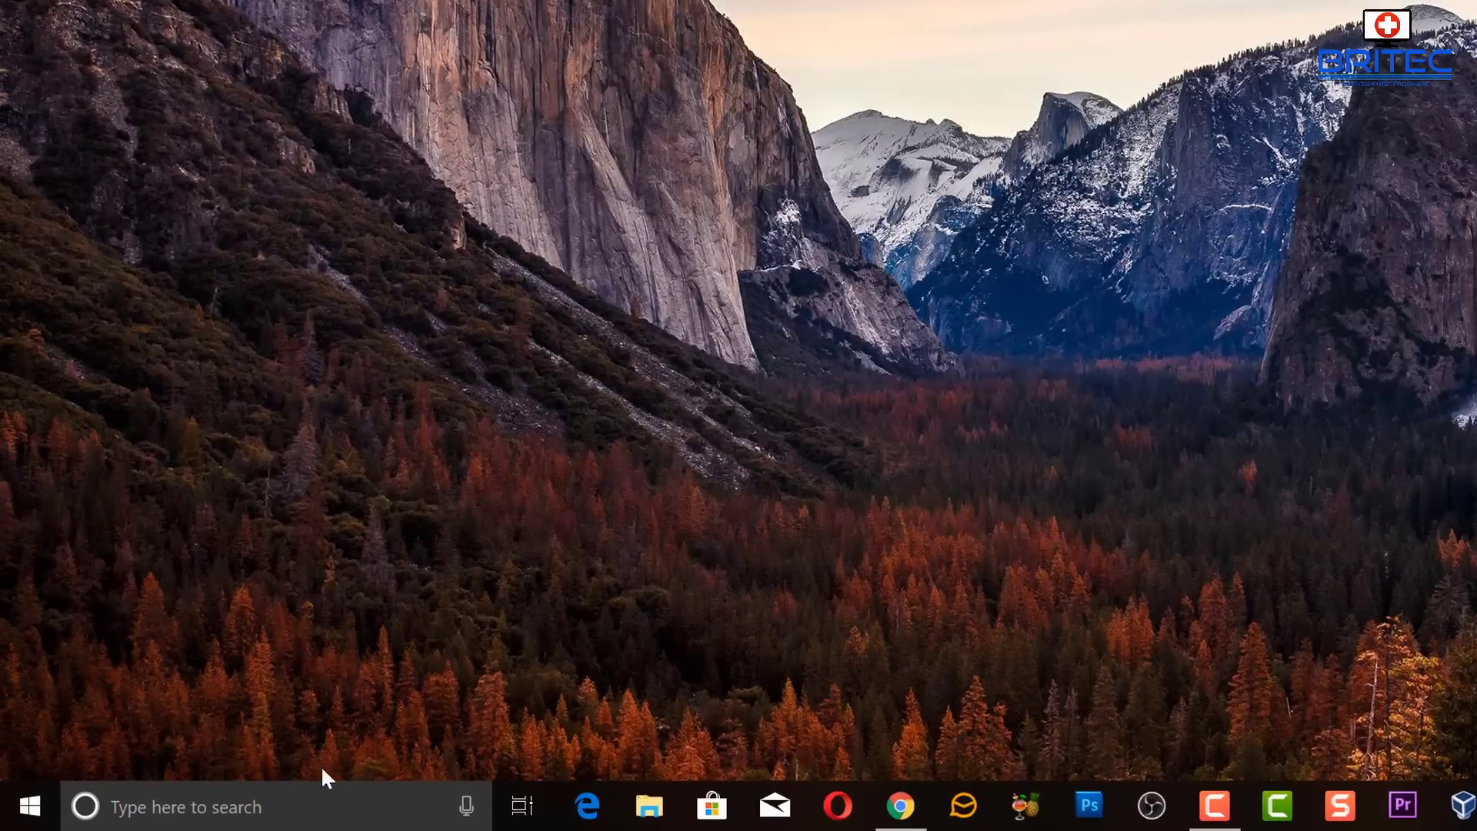
{"action": "left_click", "coordinate": [291, 810]}
{"action": "type", "text": "backup"}
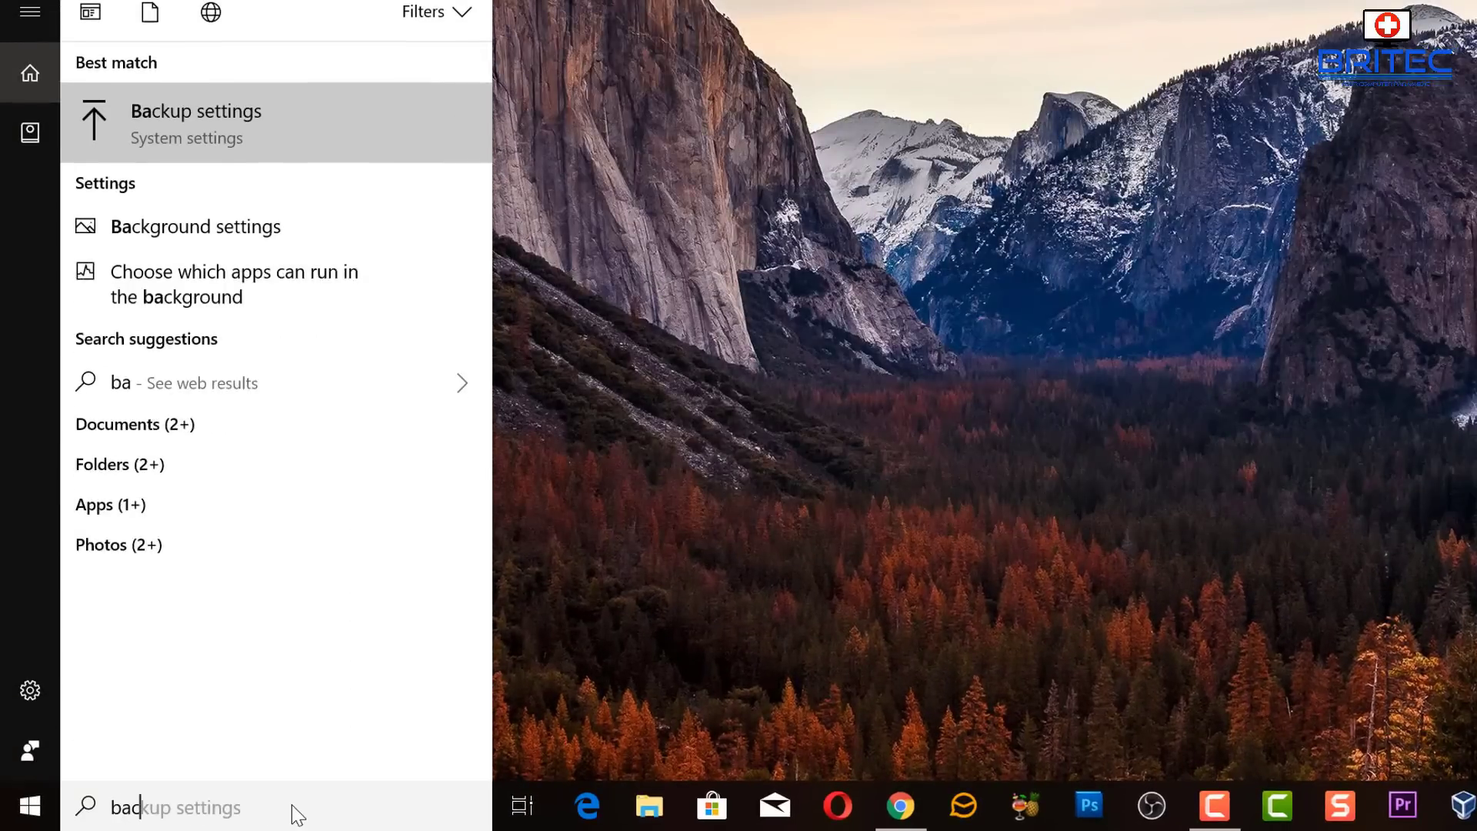
{"action": "left_click", "coordinate": [355, 113]}
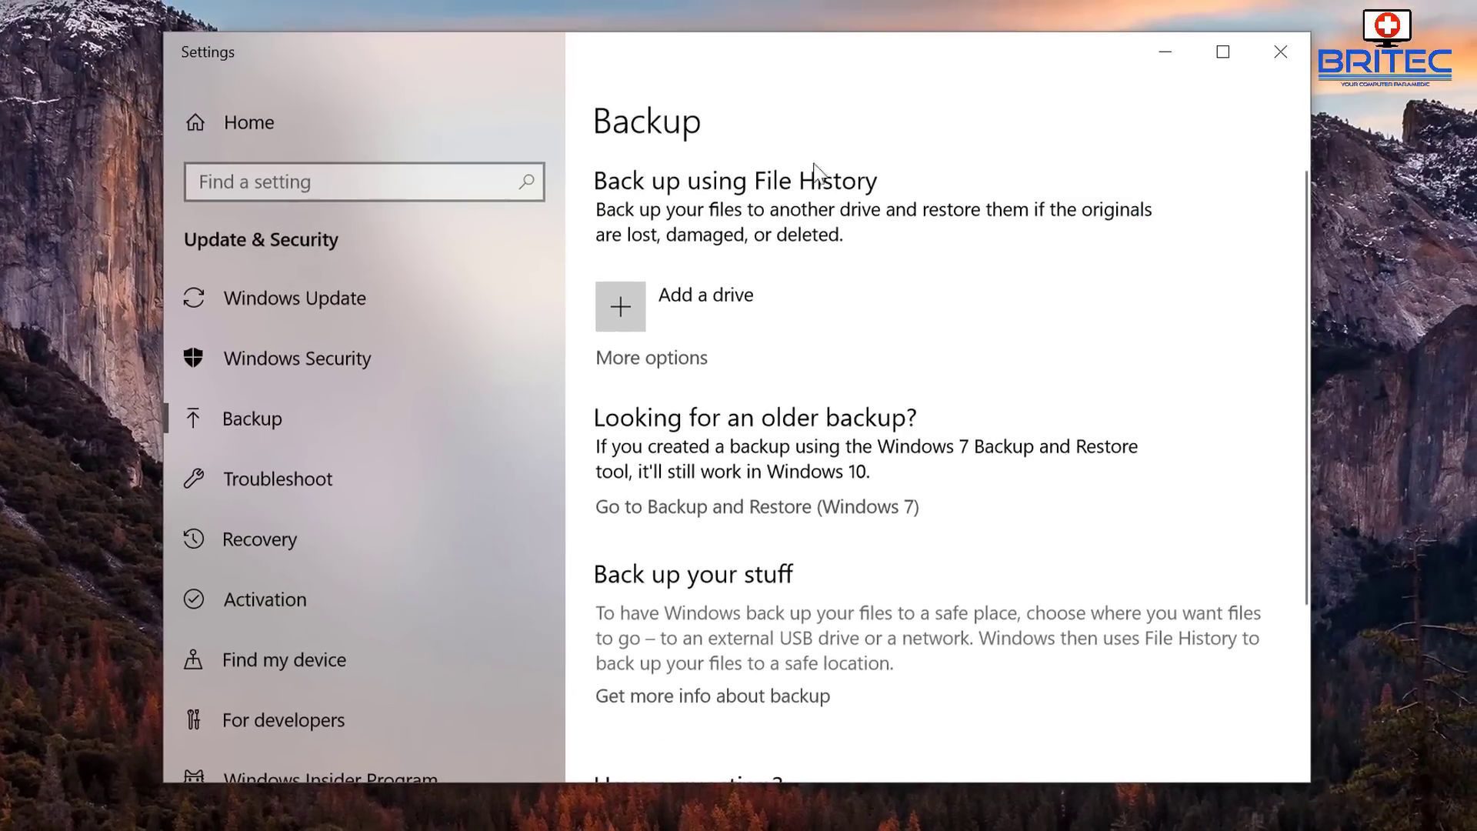
Go through More options to the advanced File History settings
{"action": "scroll", "coordinate": [857, 392], "scroll_direction": "down", "scroll_amount": 3}
{"action": "scroll", "coordinate": [861, 396], "scroll_direction": "up", "scroll_amount": 3}
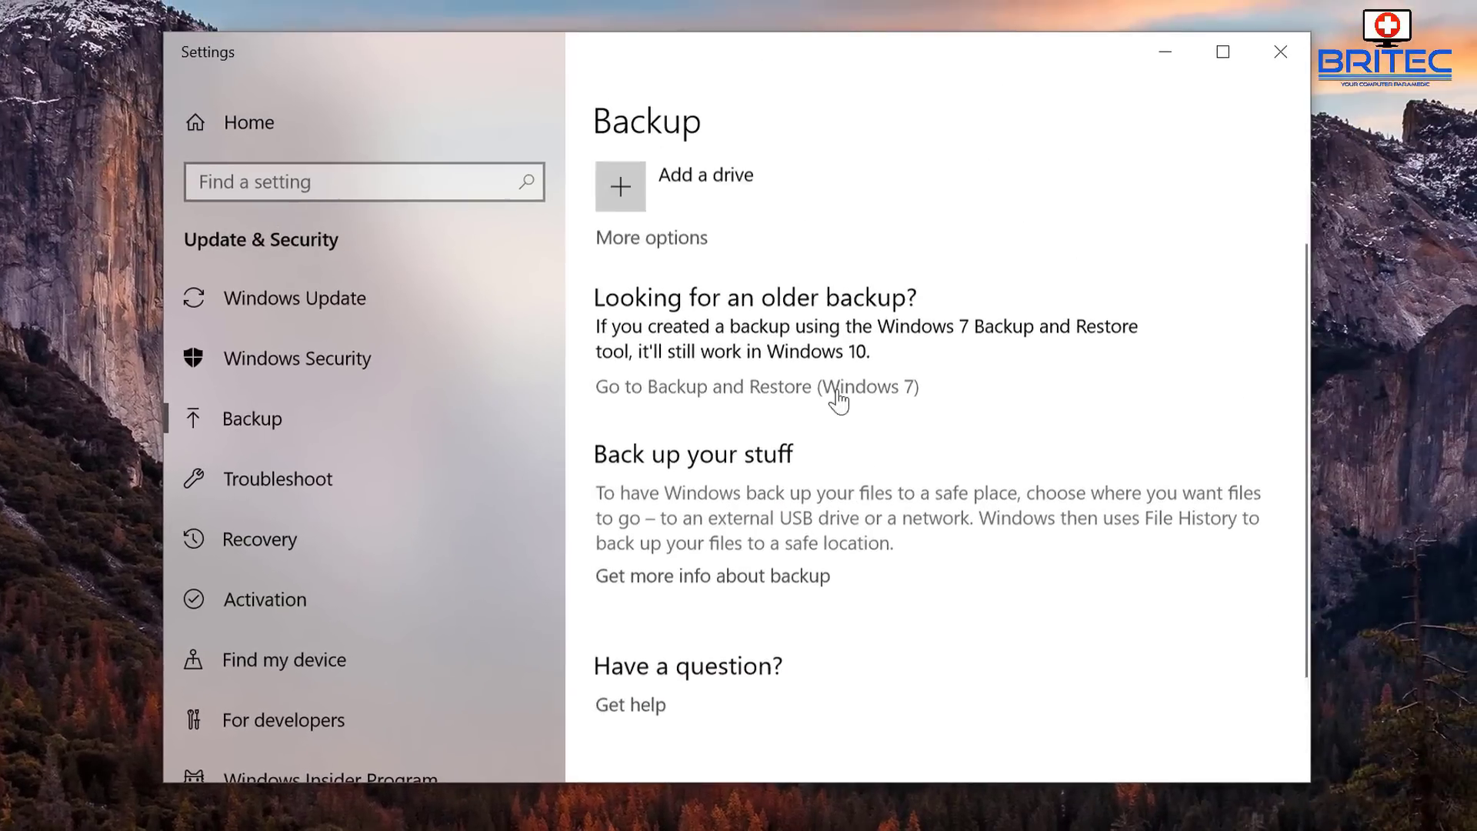
{"action": "left_click", "coordinate": [663, 249]}
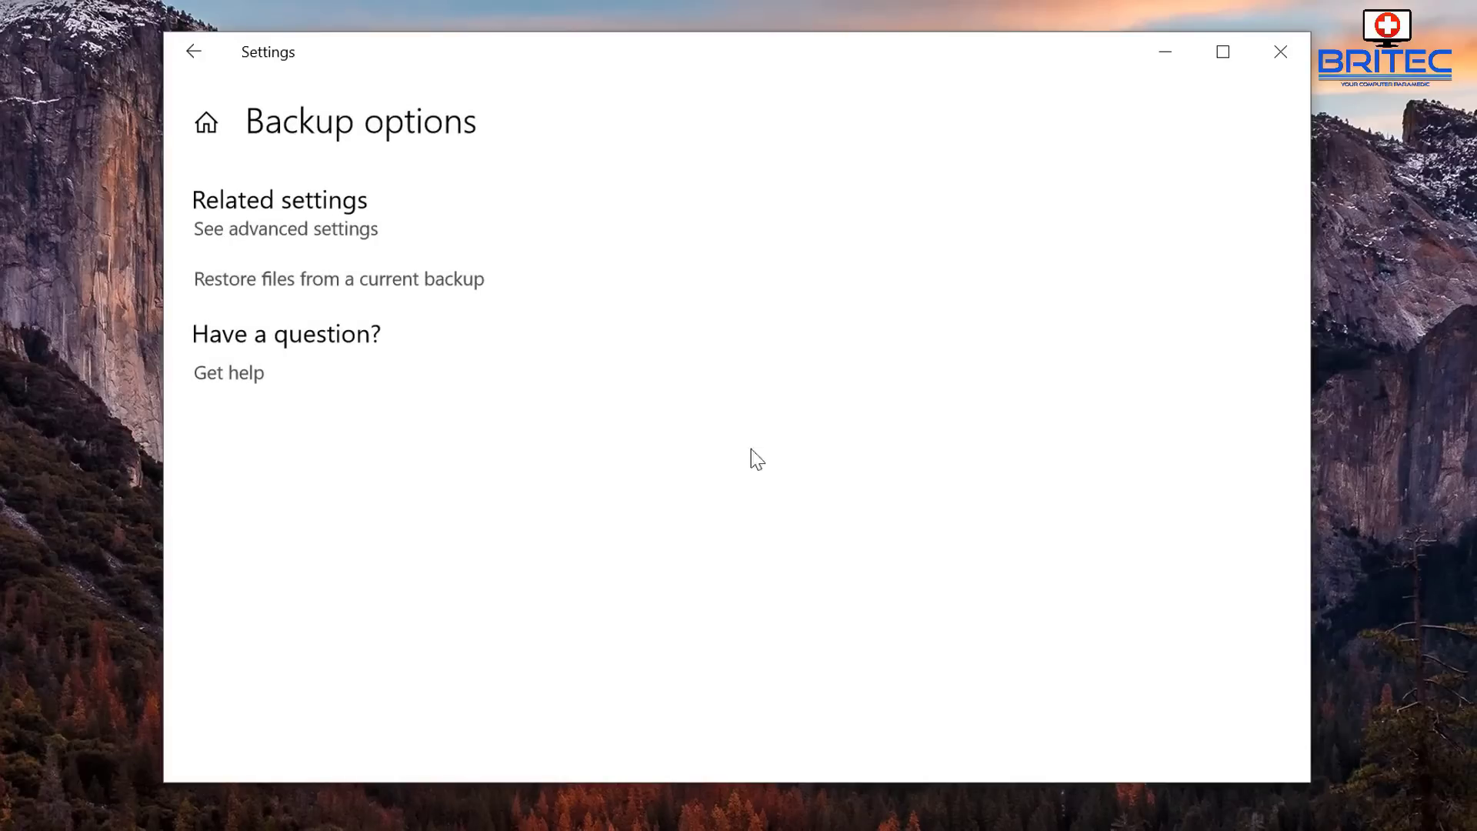
{"action": "left_click", "coordinate": [327, 237]}
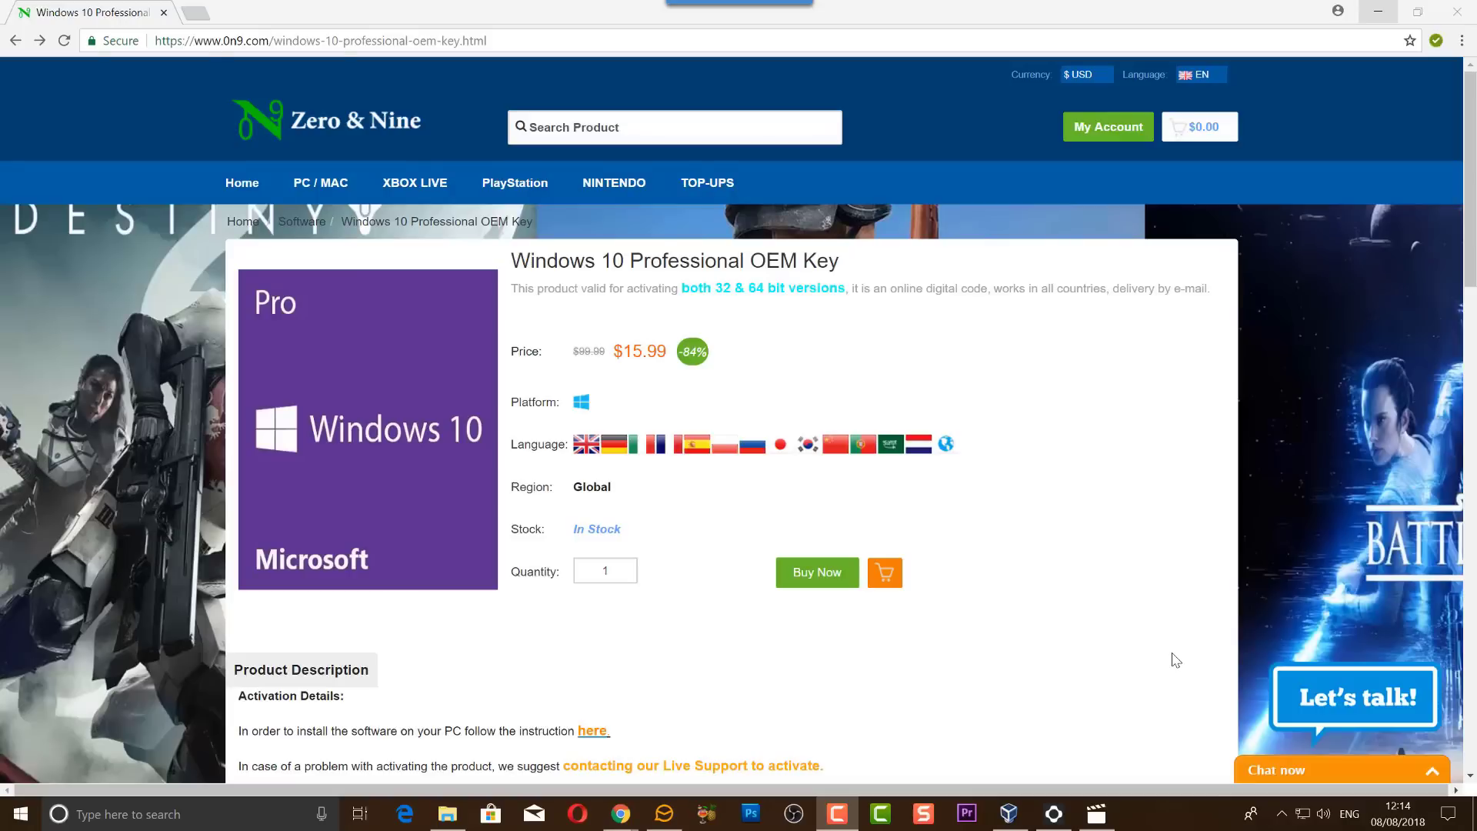
Add the Windows 10 Professional OEM Key to the cart and apply a discount coupon
{"action": "left_click", "coordinate": [806, 582]}
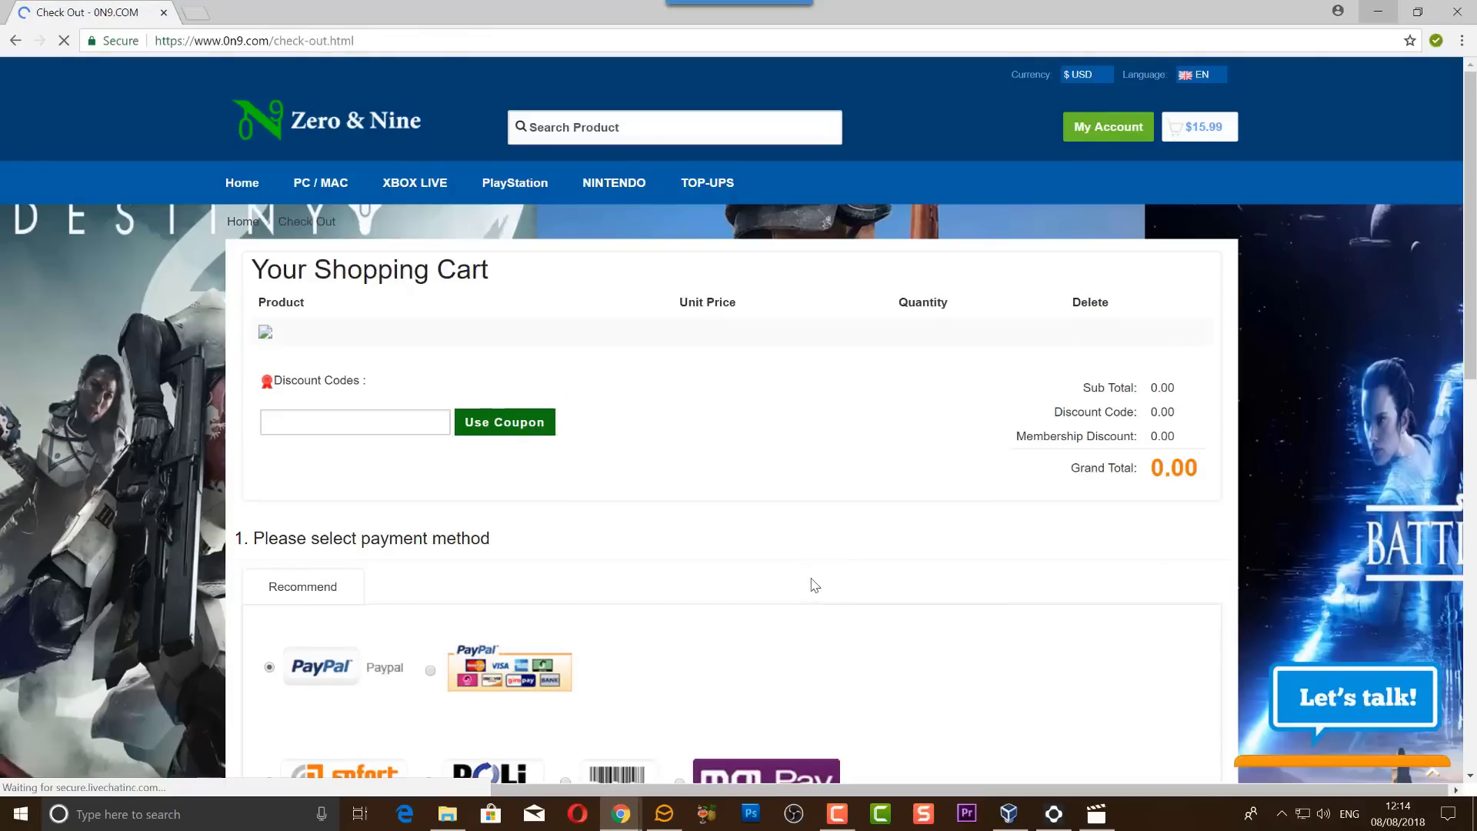
{"action": "left_click", "coordinate": [304, 422]}
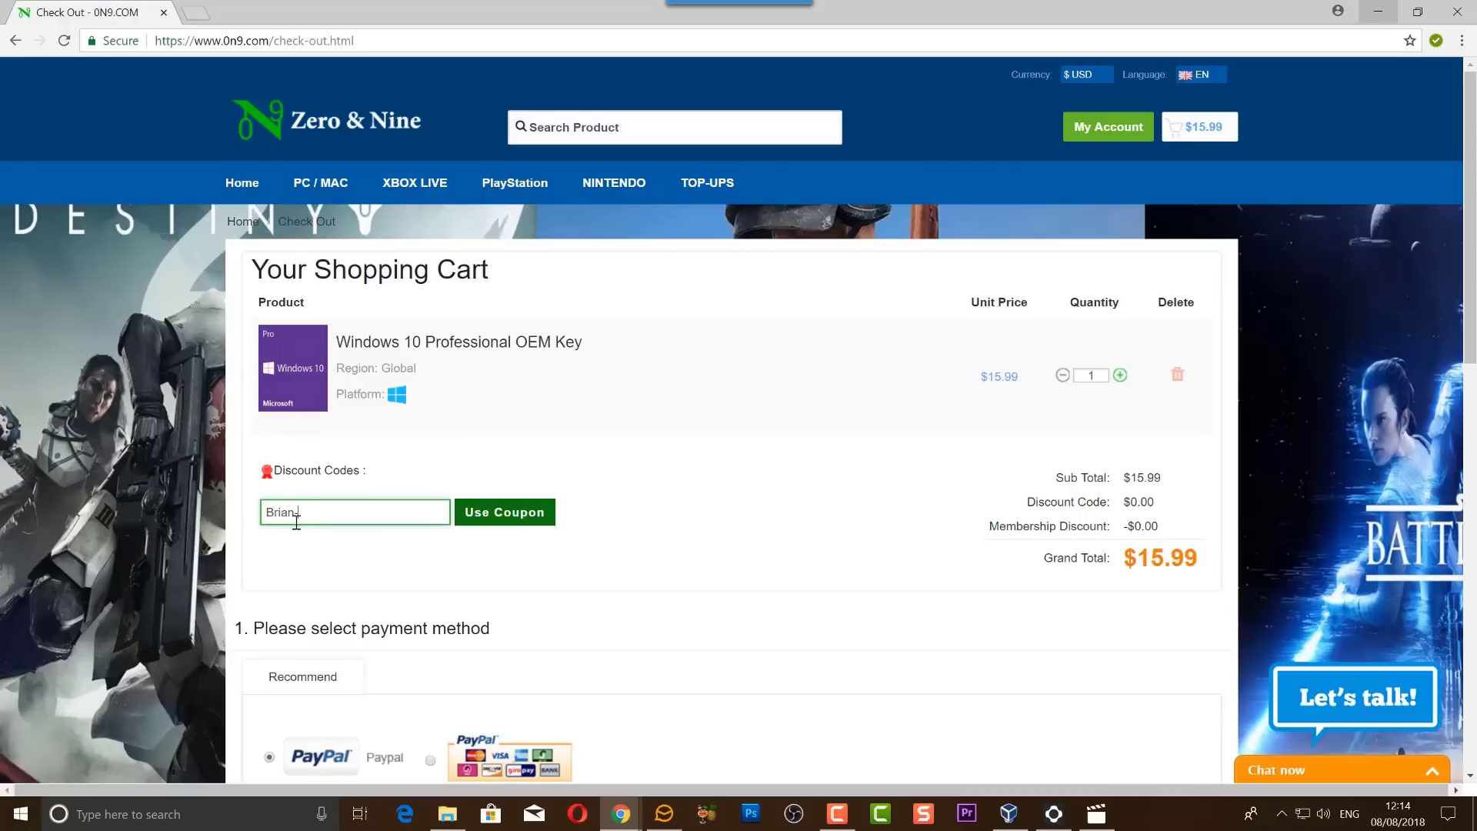
{"action": "left_click", "coordinate": [505, 524]}
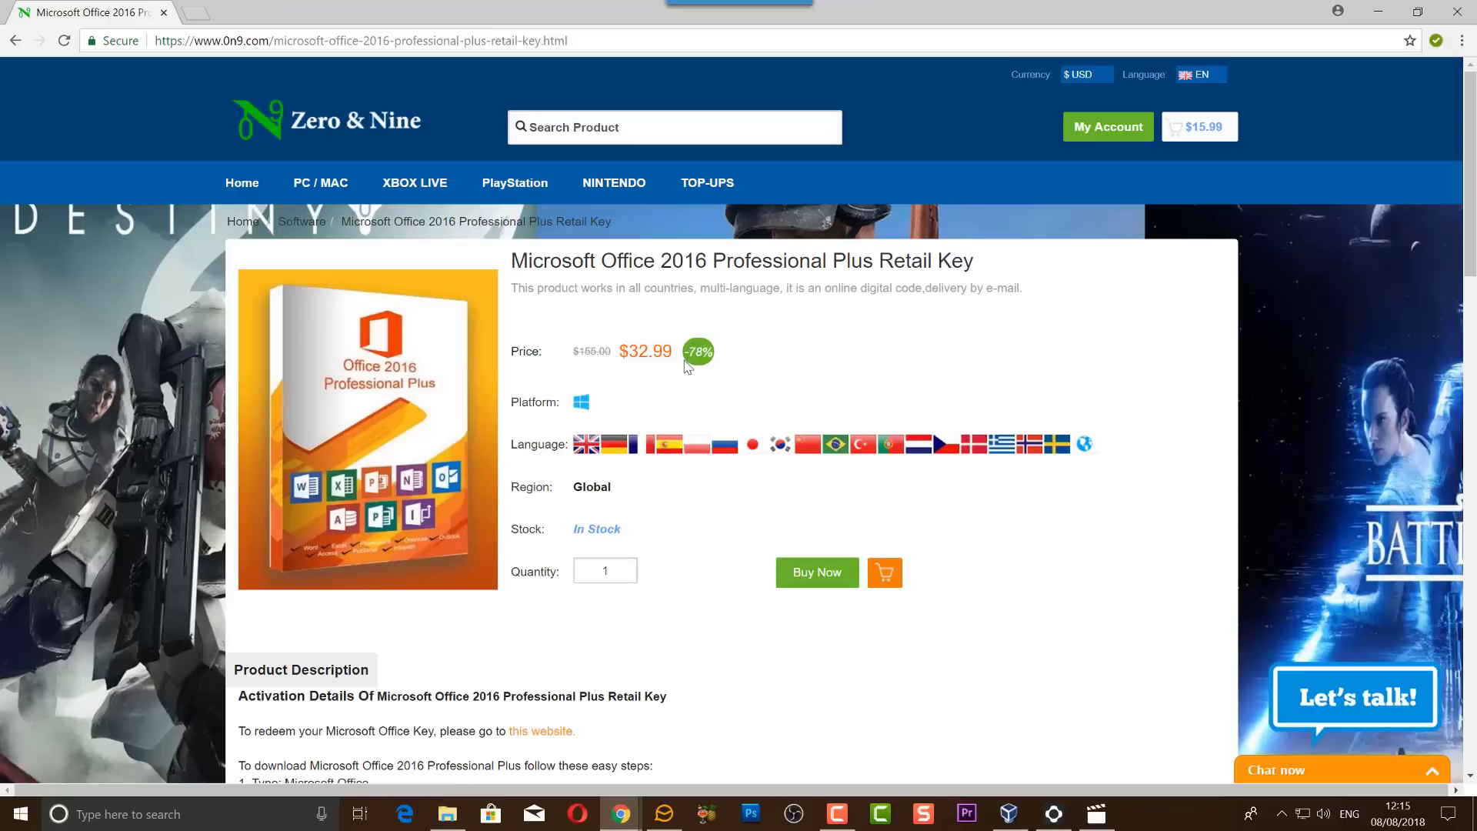
Add the Office 2016 Professional Plus key to the cart and apply the coupon to both items
{"action": "left_click", "coordinate": [809, 578]}
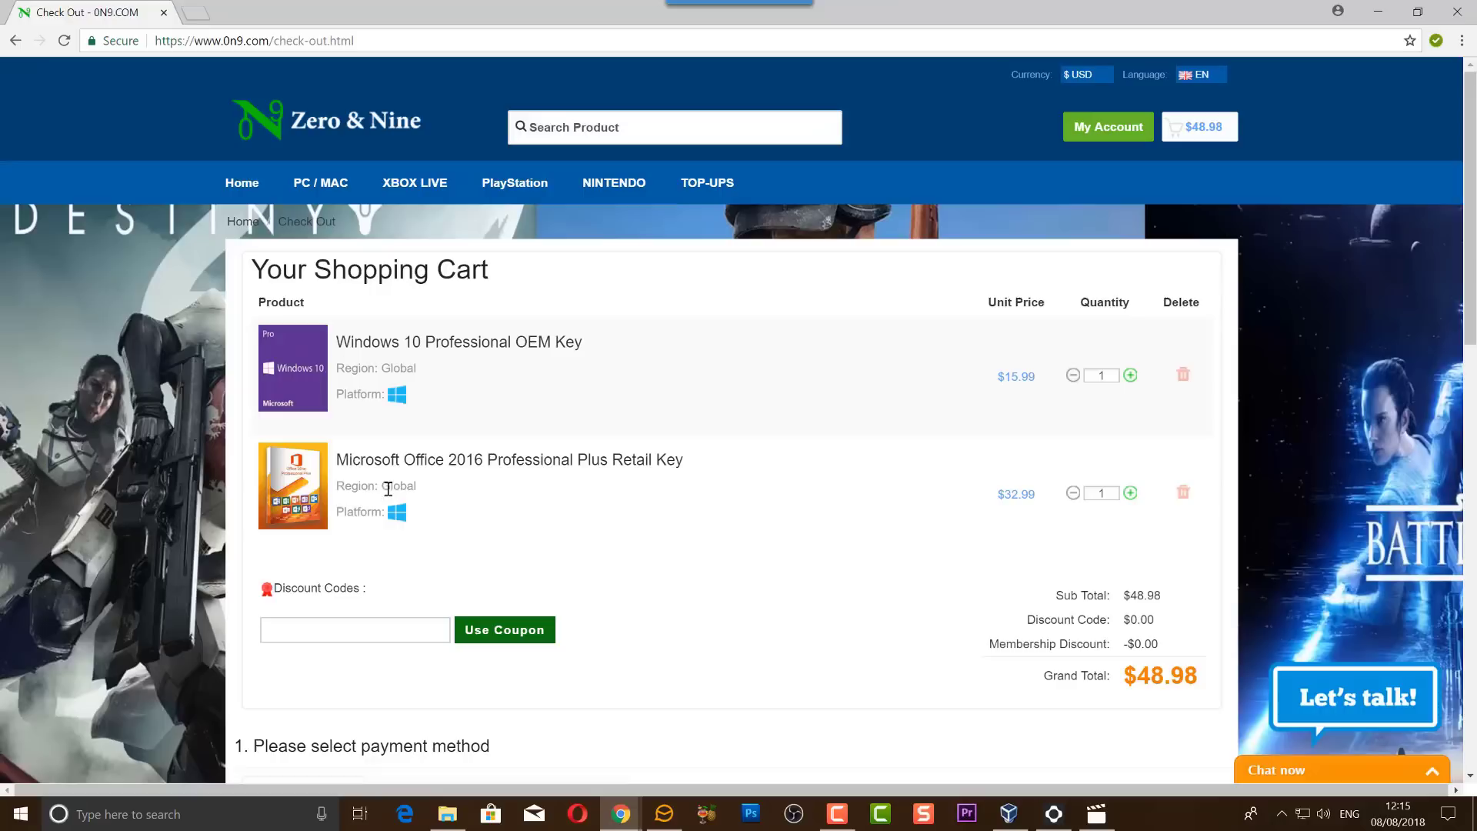
{"action": "left_click", "coordinate": [314, 628]}
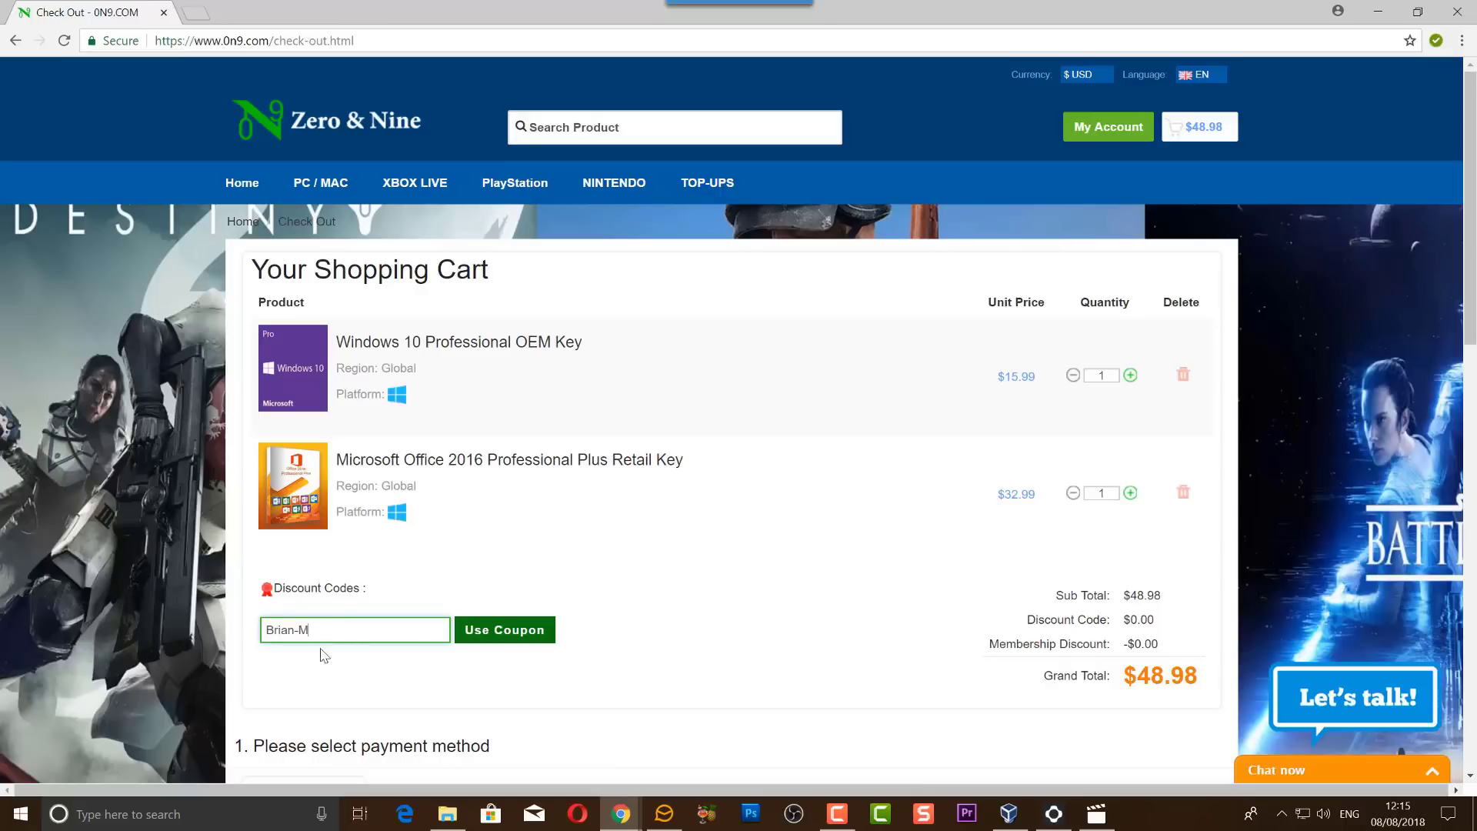
{"action": "left_click", "coordinate": [500, 638]}
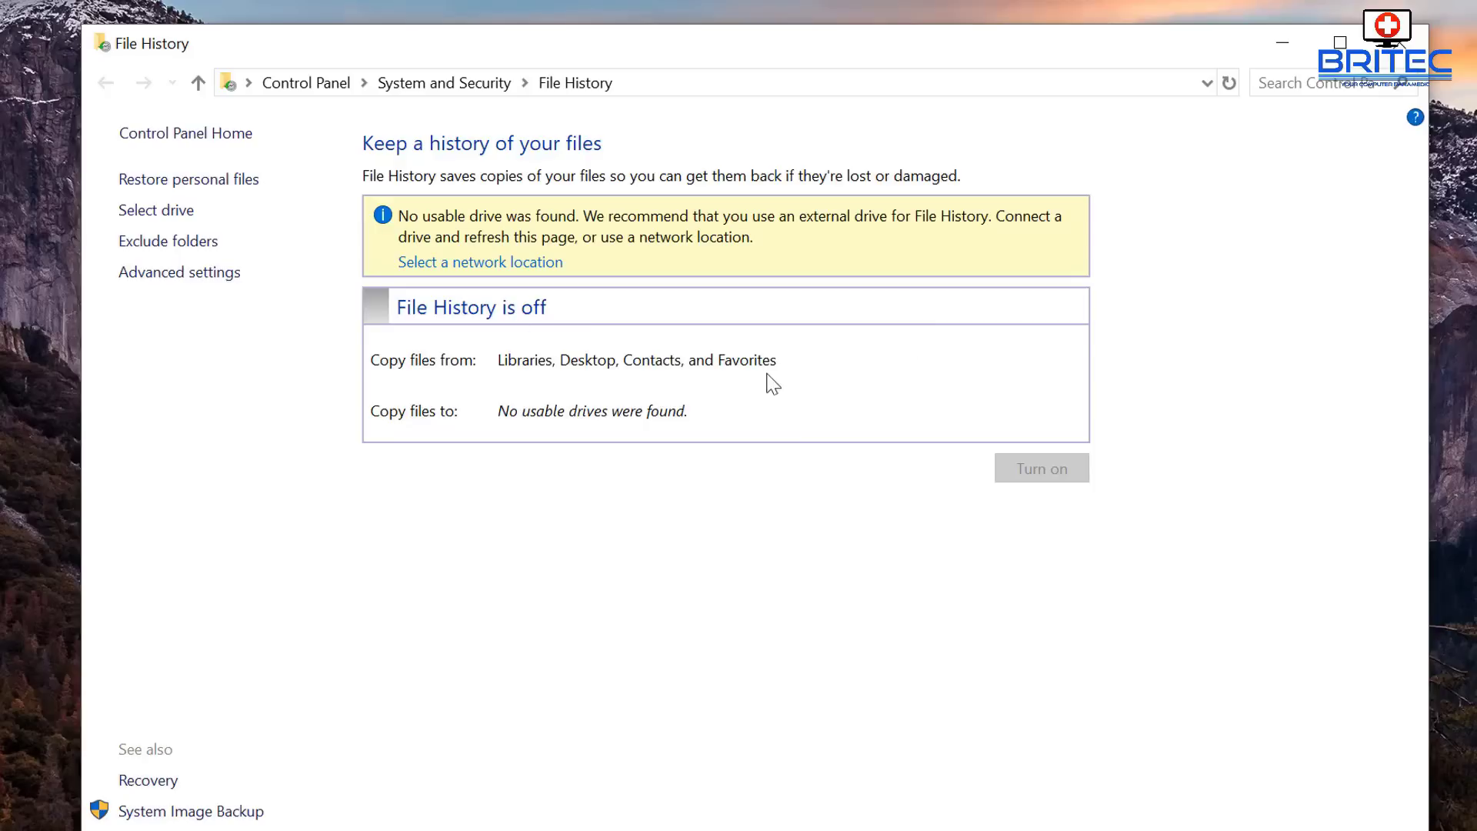
Close the Control Panel File History window that reports no usable drives
{"action": "left_click", "coordinate": [1420, 46]}
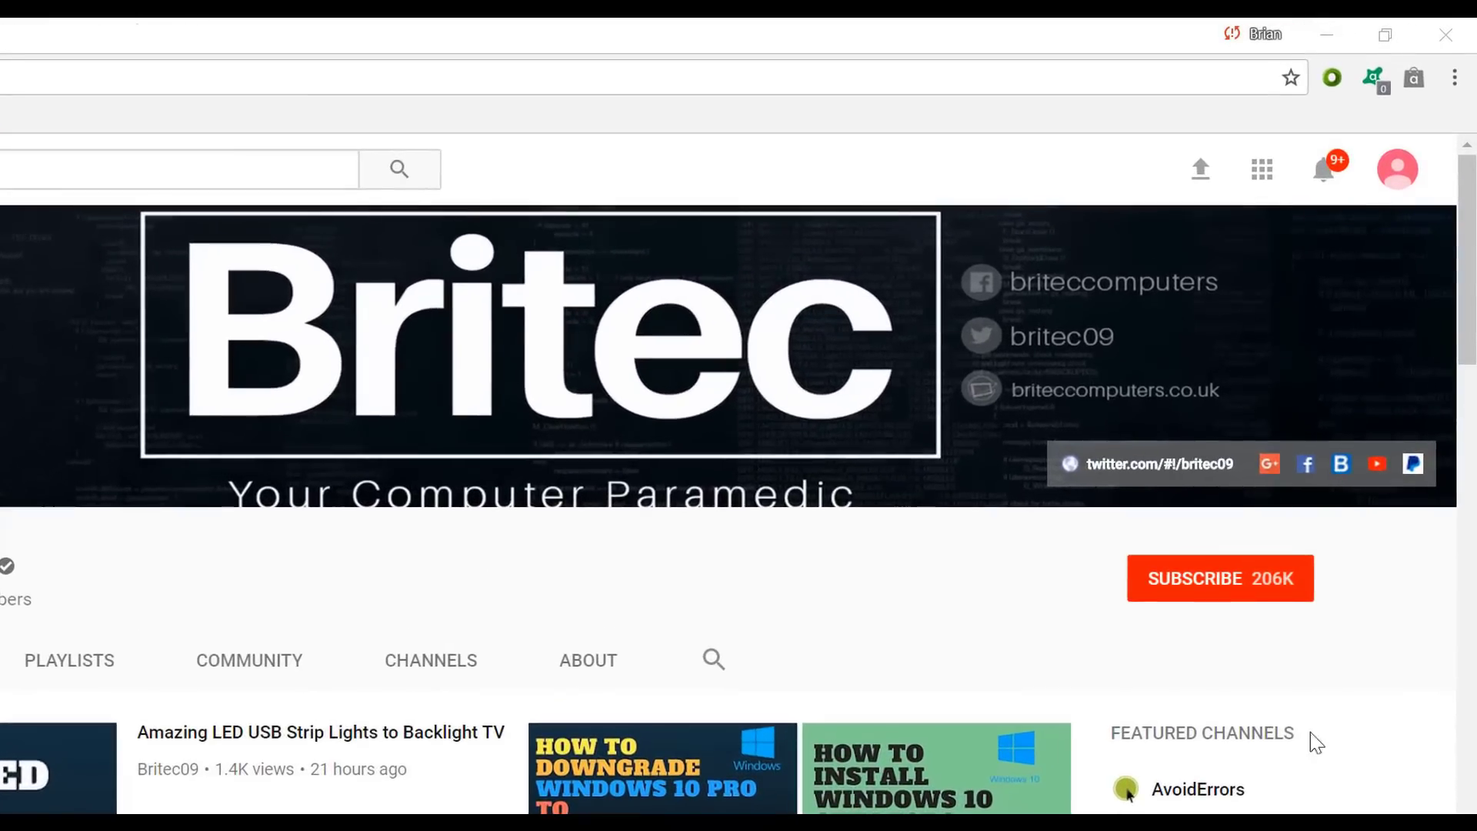
Subscribe to Britec from the channel page, which then shows Subscribed with 206K subscribers
{"action": "left_click", "coordinate": [1238, 597]}
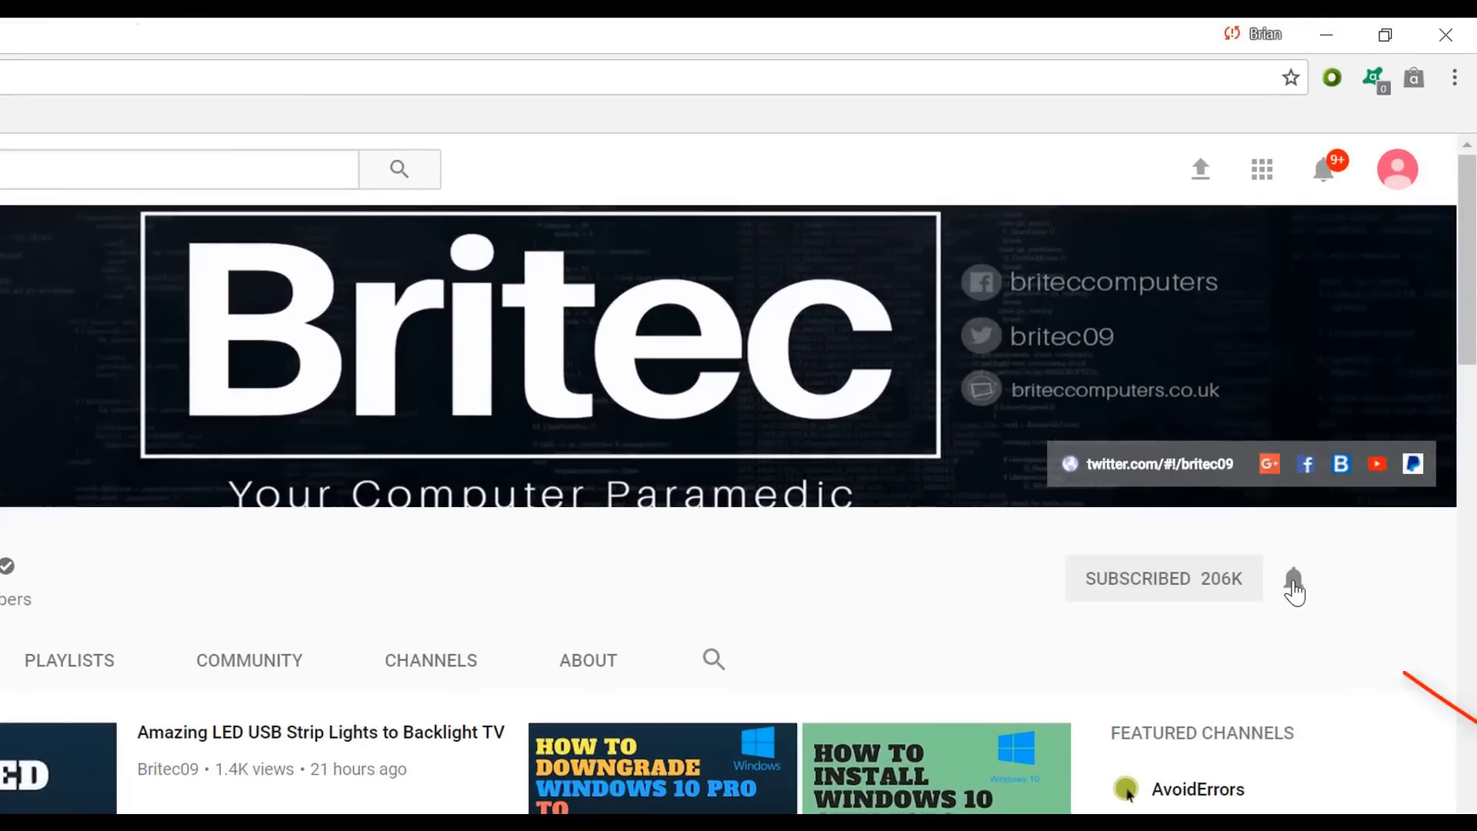